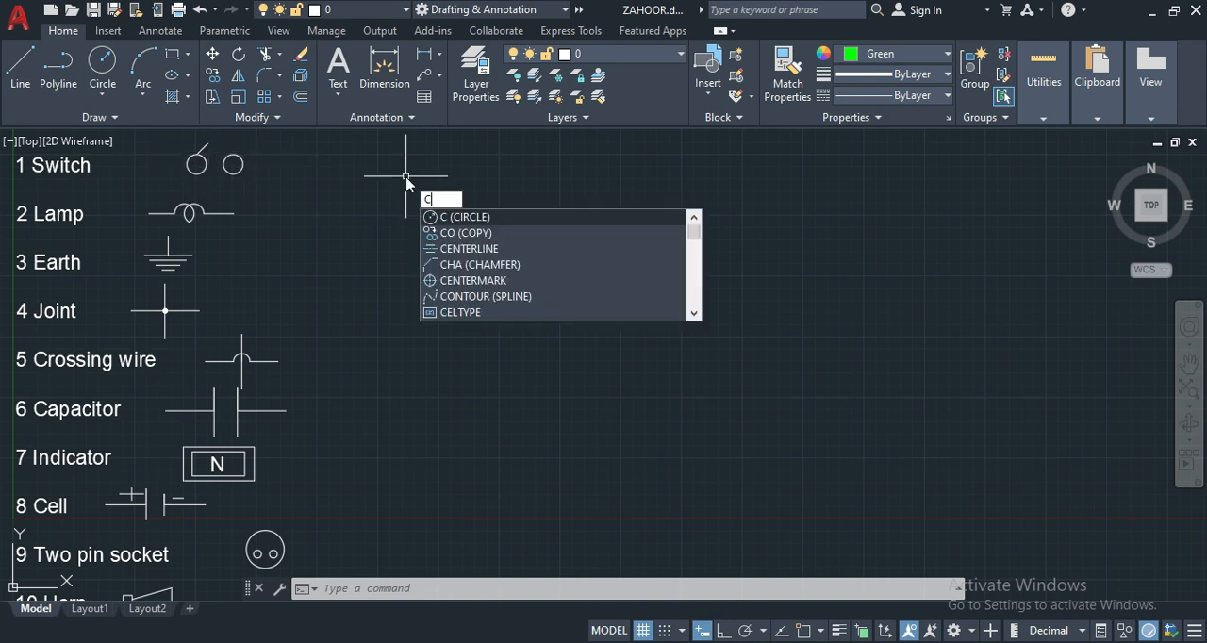
- Draw a circle of radius 2 in the empty area beside the reference Switch symbol
key(Return)
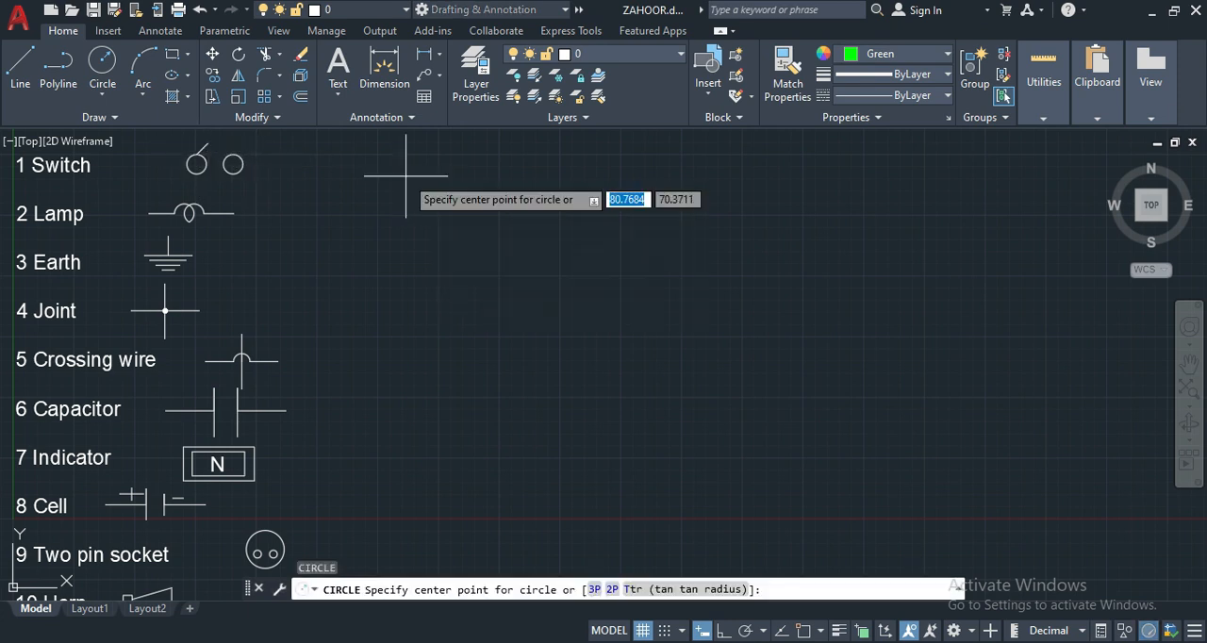
click(344, 179)
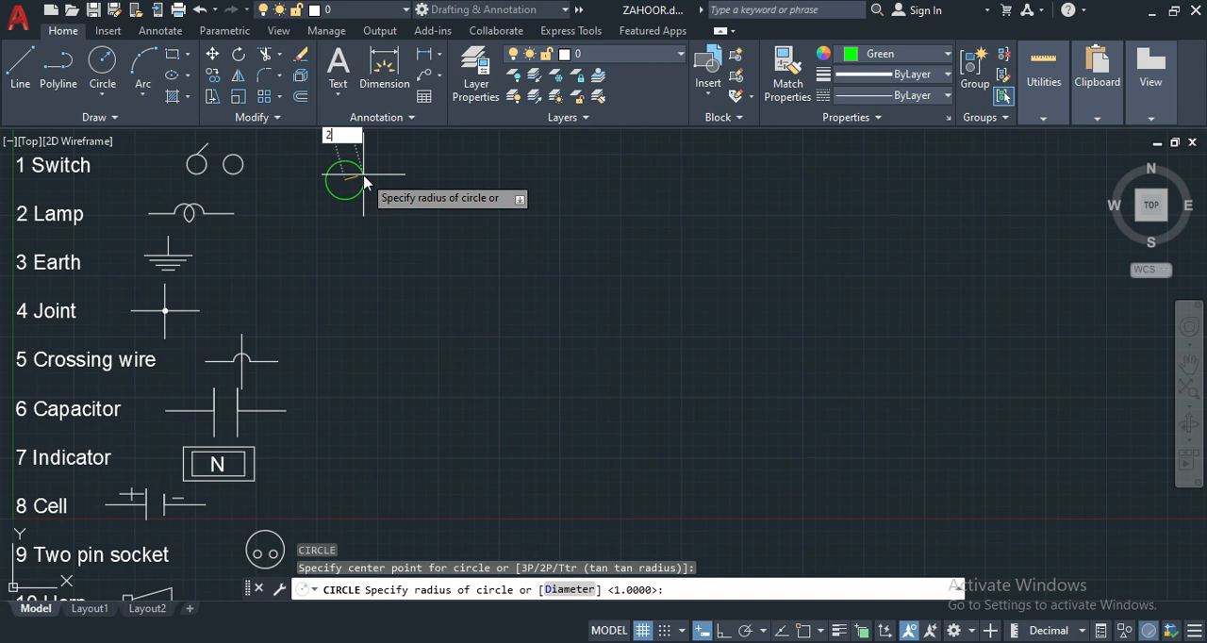
key(Return)
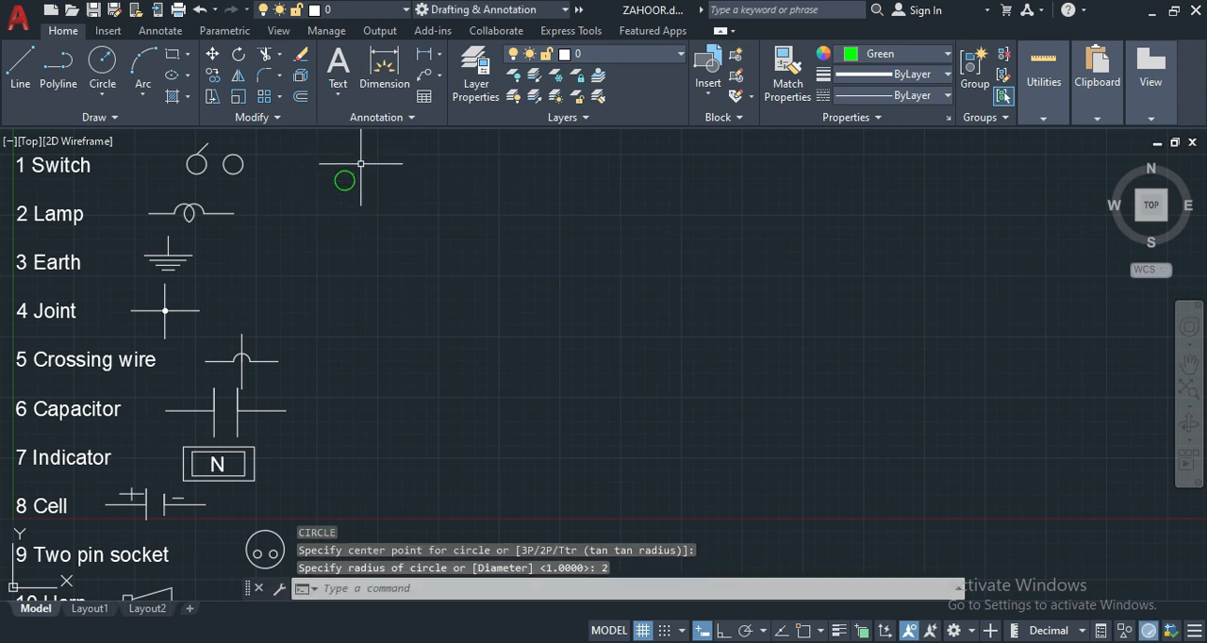
- Copy the circle about 5.45 units to its right, using its centre as base point with object snap turned on
click(362, 161)
click(325, 194)
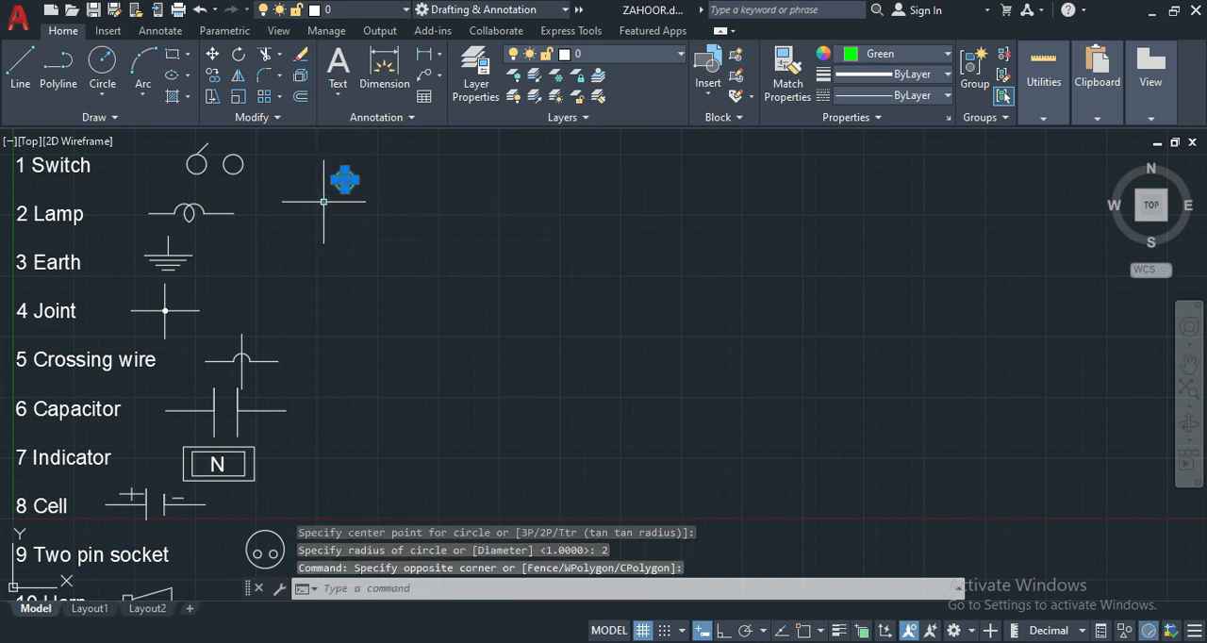
text(CO)
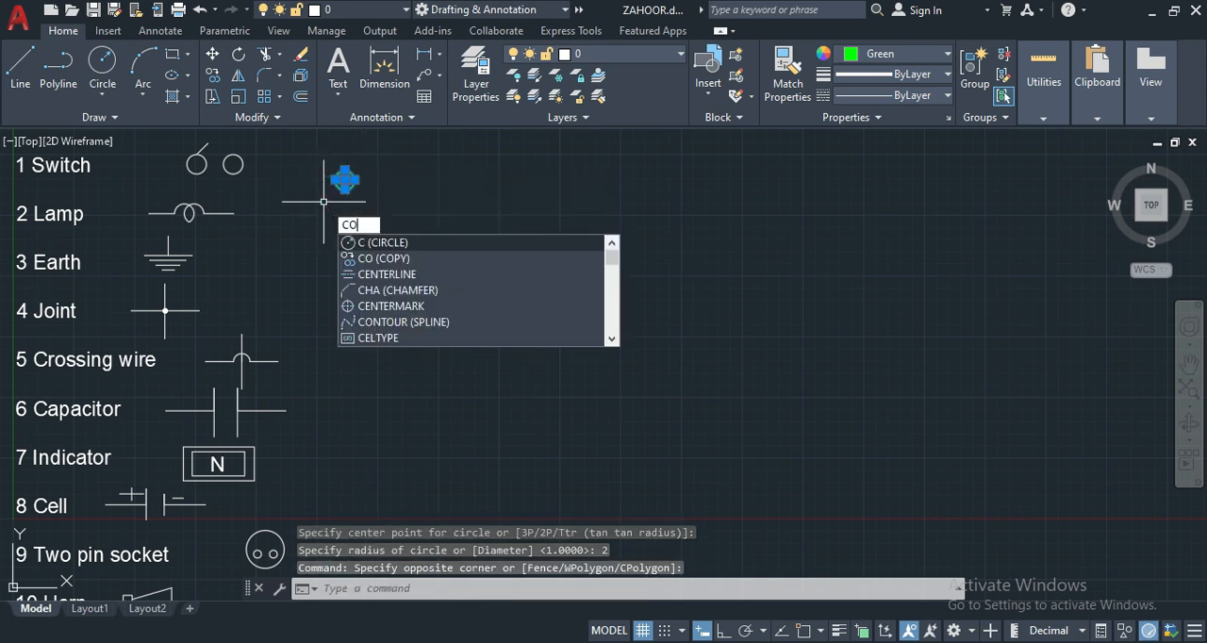
key(Return)
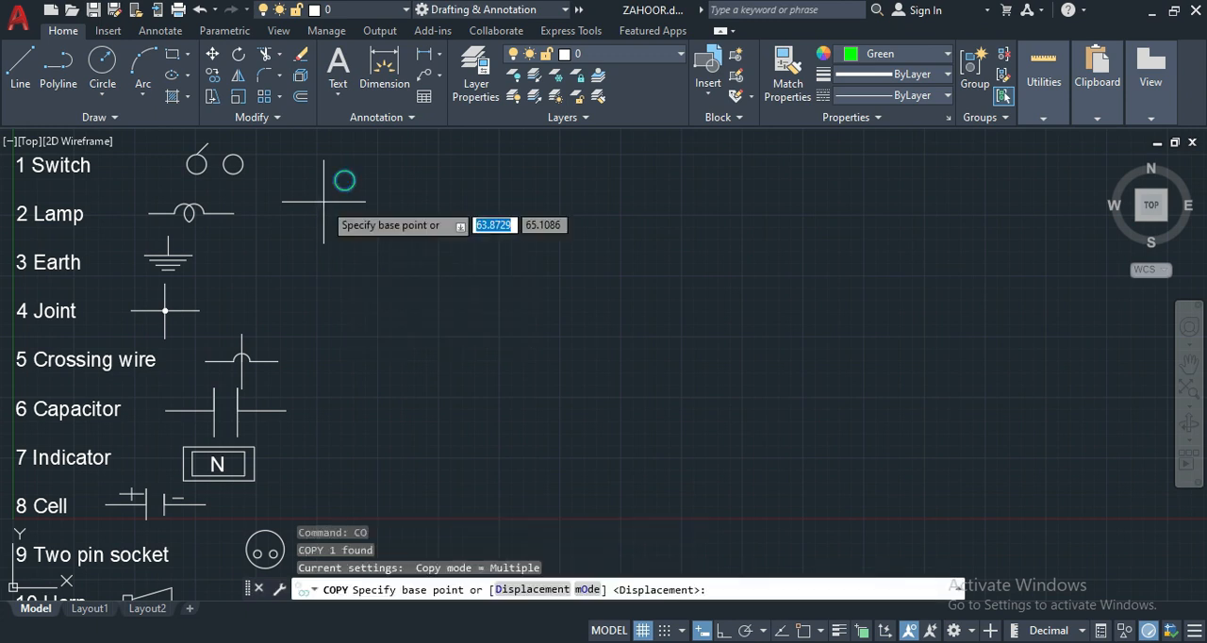
click(803, 632)
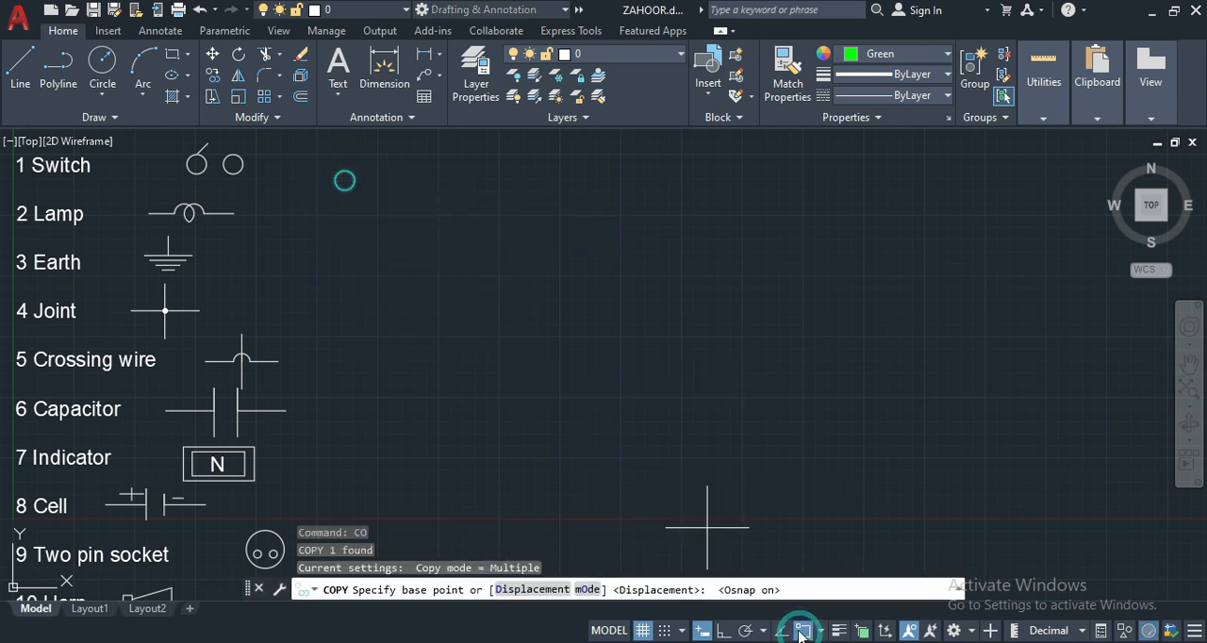
click(345, 179)
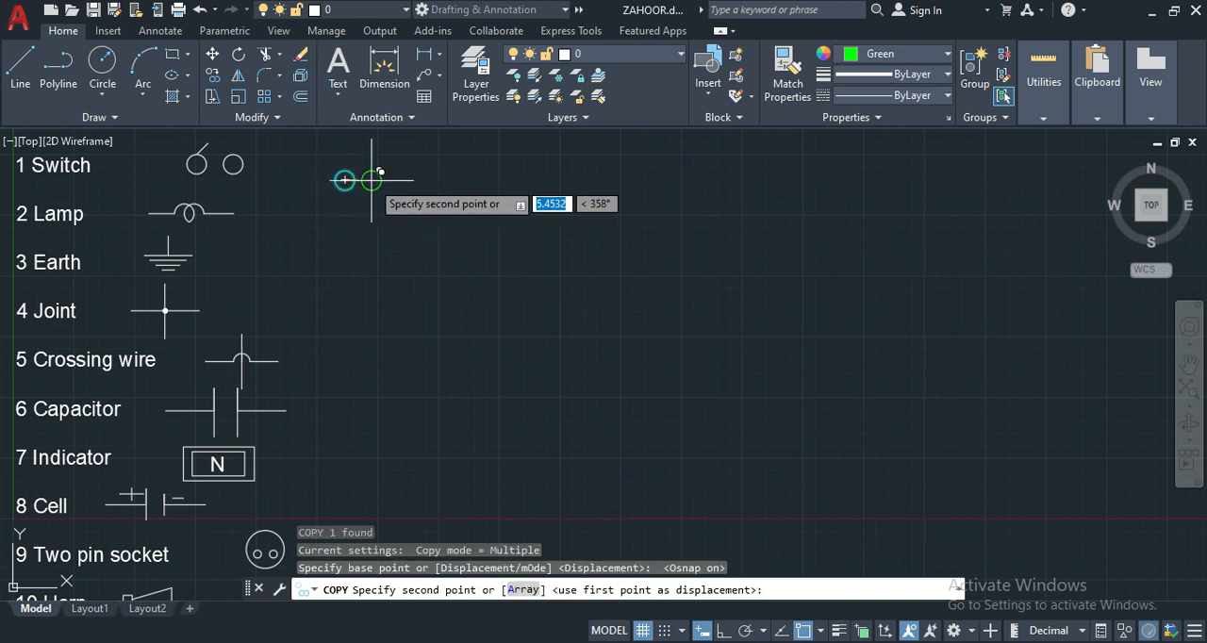
click(372, 180)
key(Return)
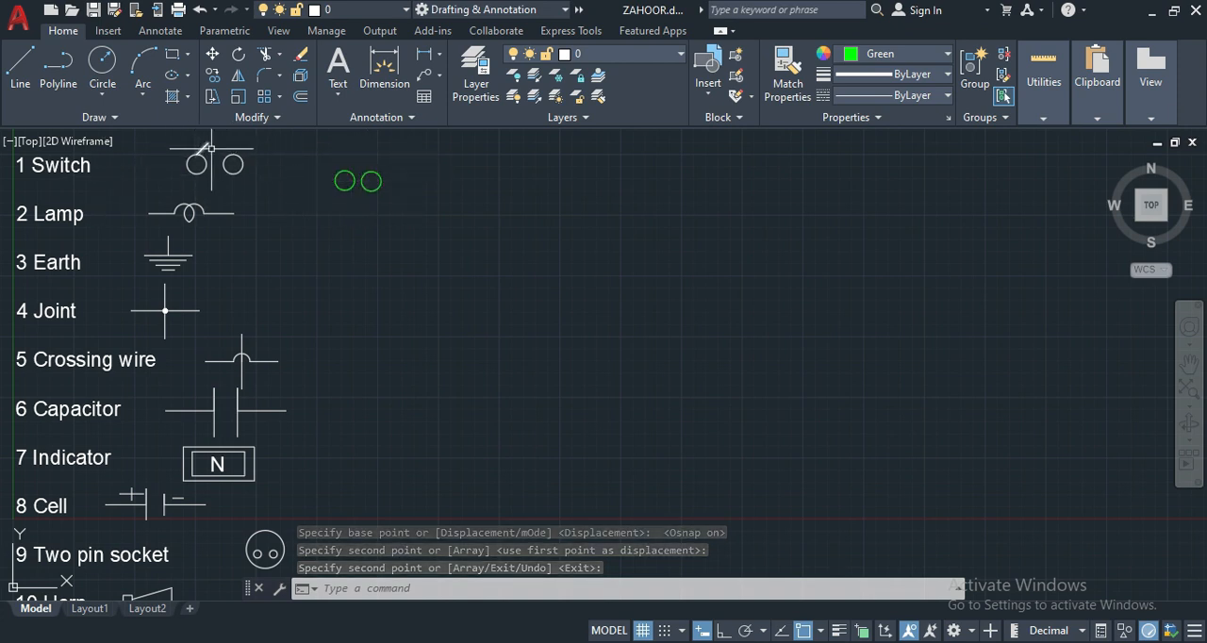
- Draw the switch lever as a line about 5.4 long at 45° from the top of the left circle
text(l)
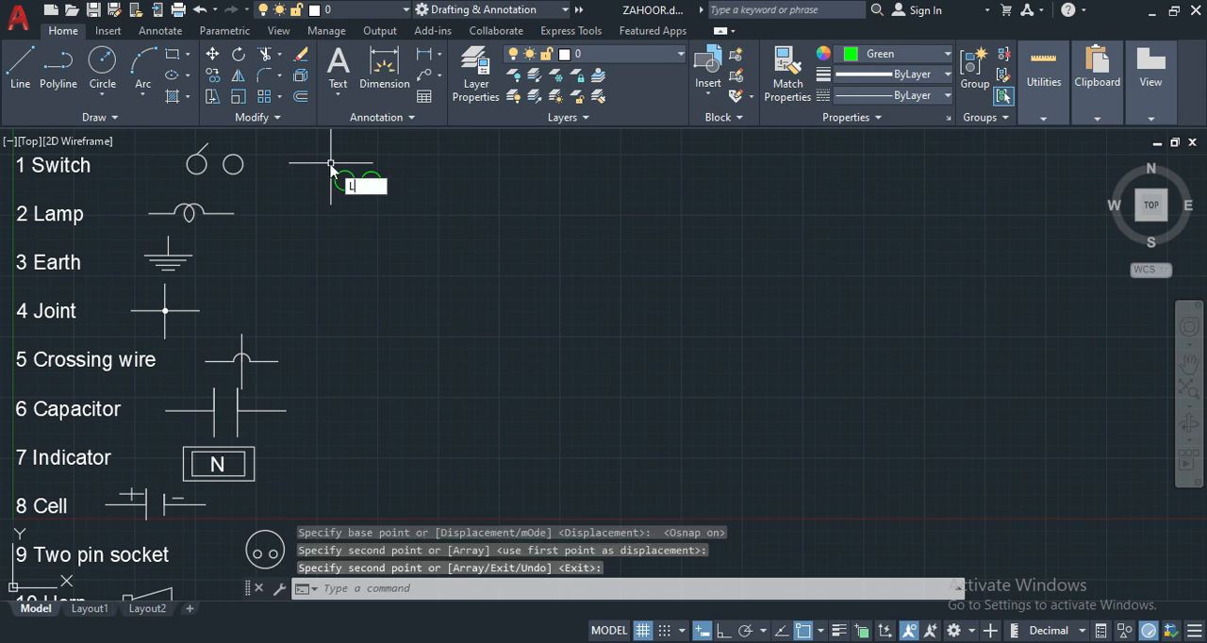
key(Return)
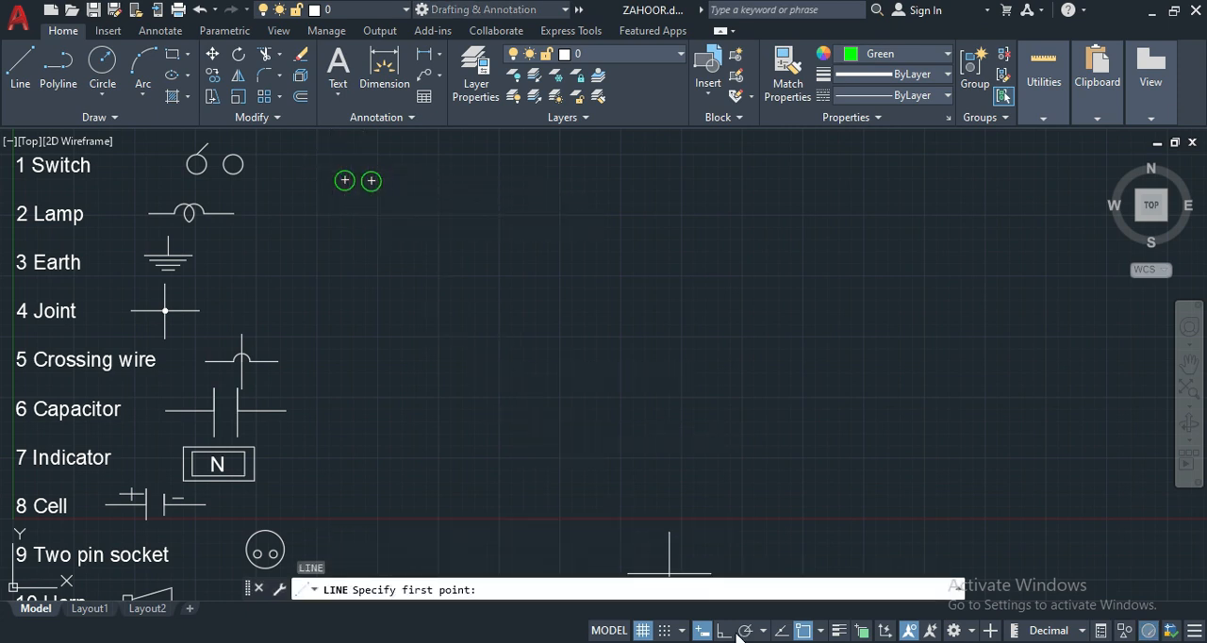
click(370, 180)
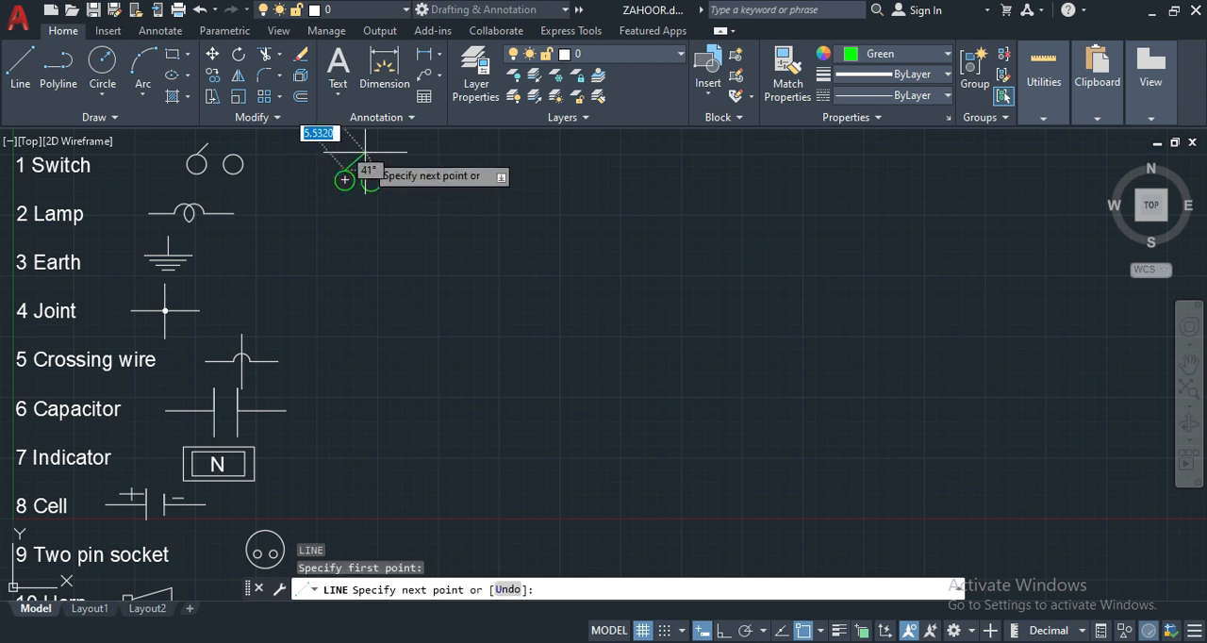
key(Tab)
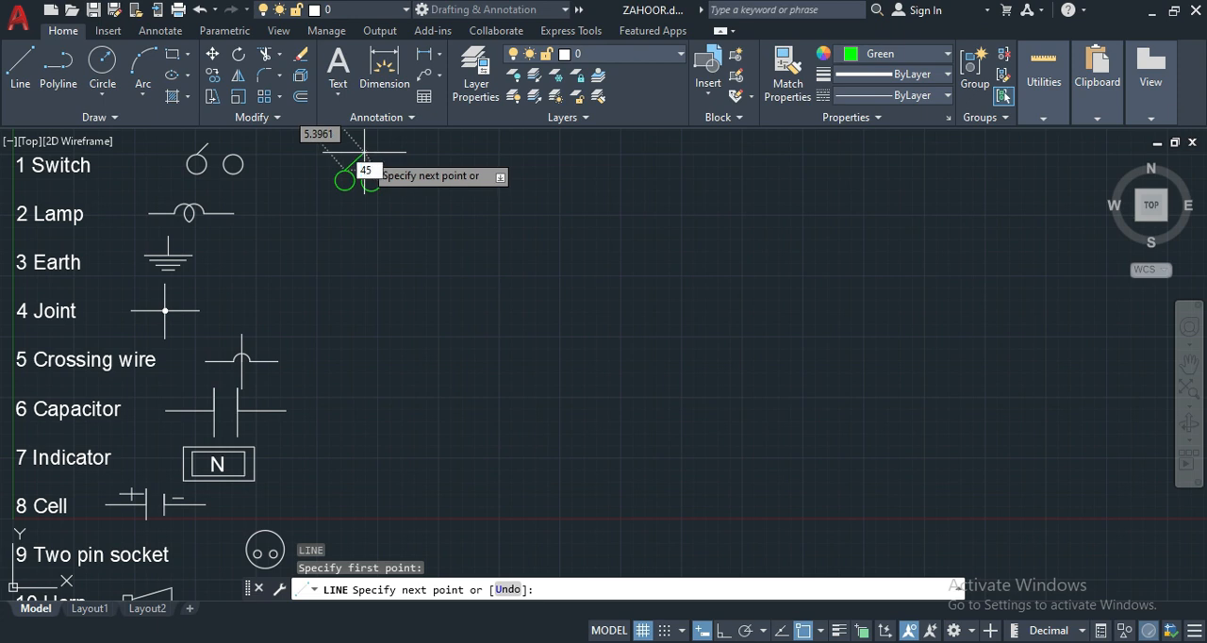
text(45)
key(Return)
key(Return)
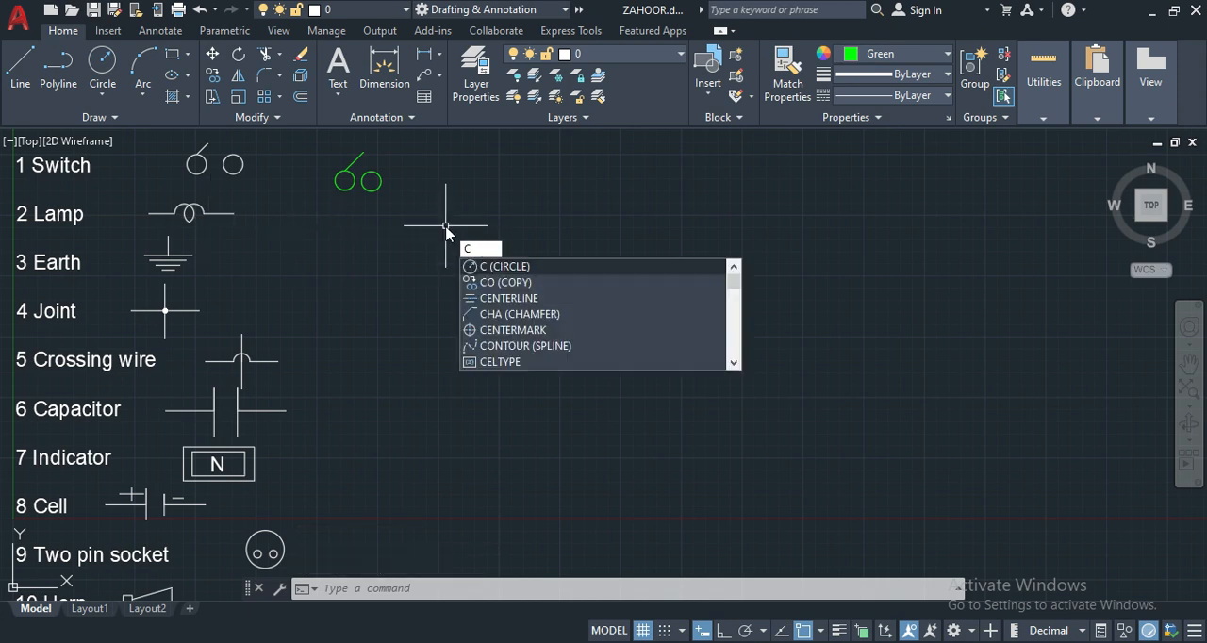
- Draw two overlapping circles of radius 2 beside the reference Lamp symbol, centring the second on the first one's right quadrant
key(Return)
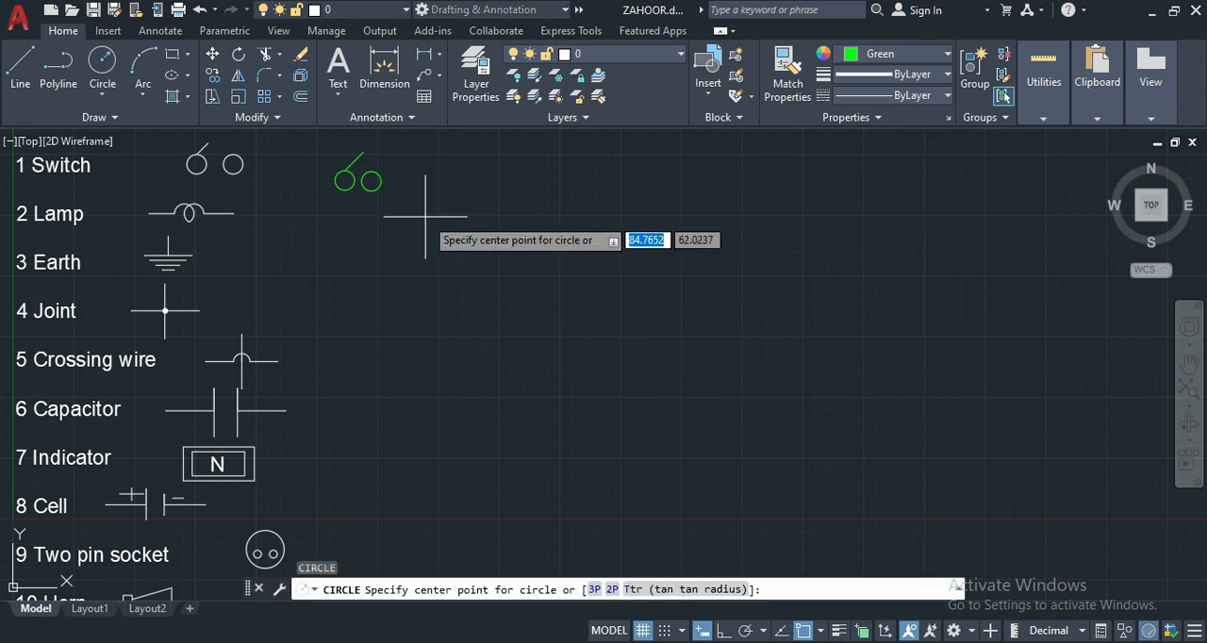
click(426, 216)
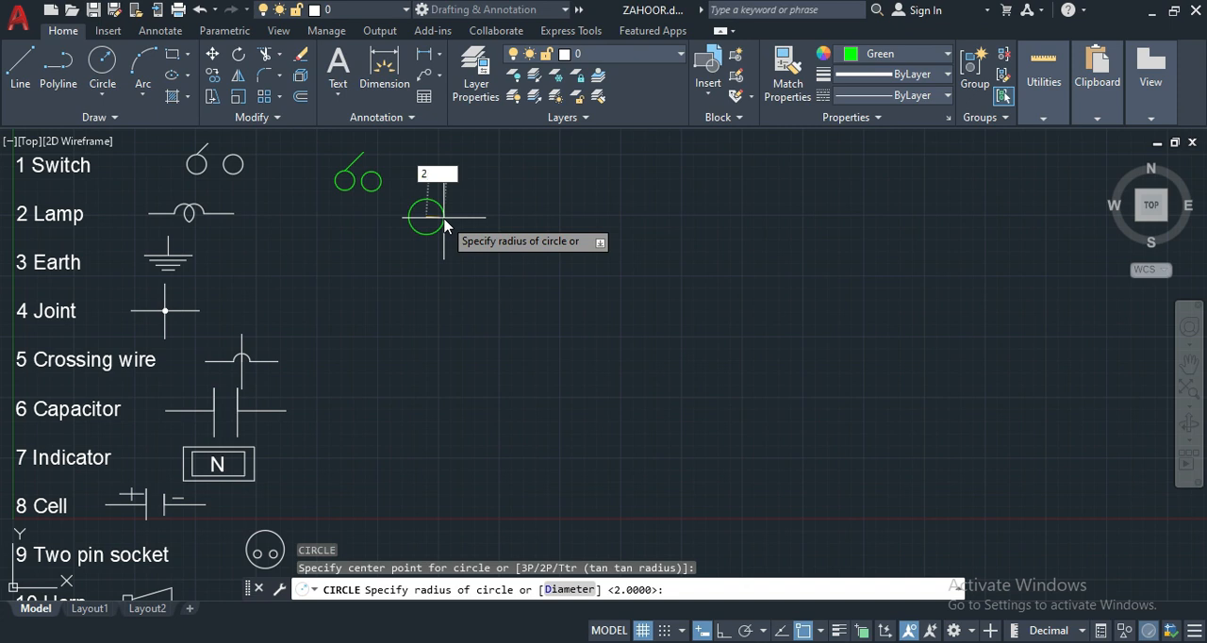
text(2)
key(Return)
scroll(443, 217, up, 2)
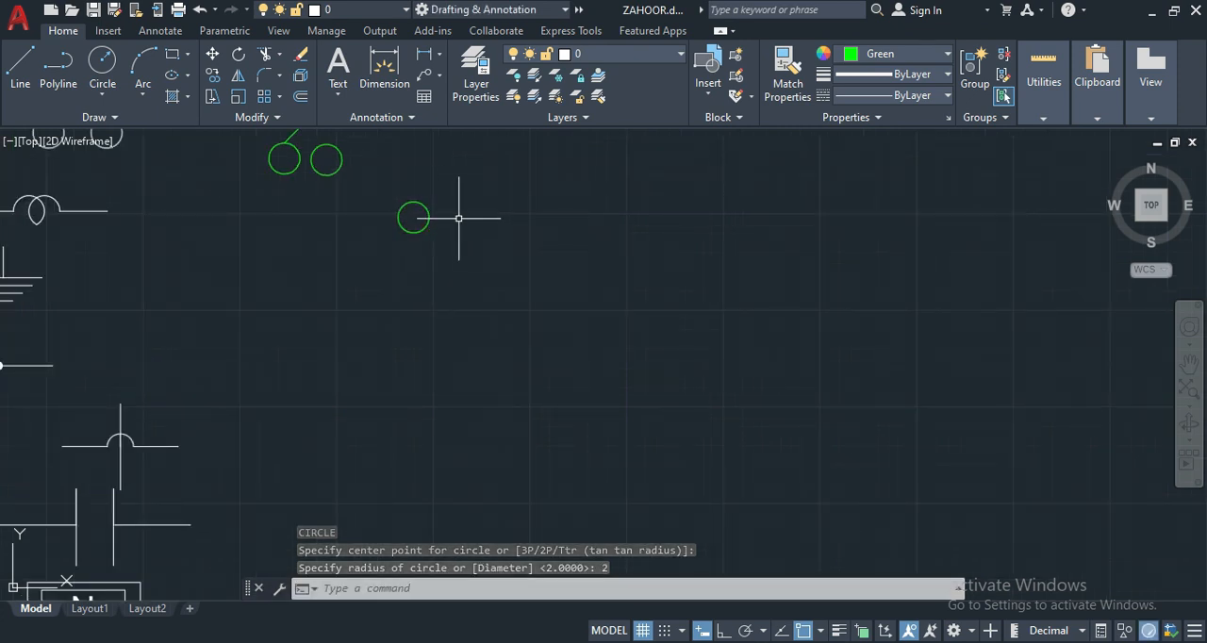
key(Return)
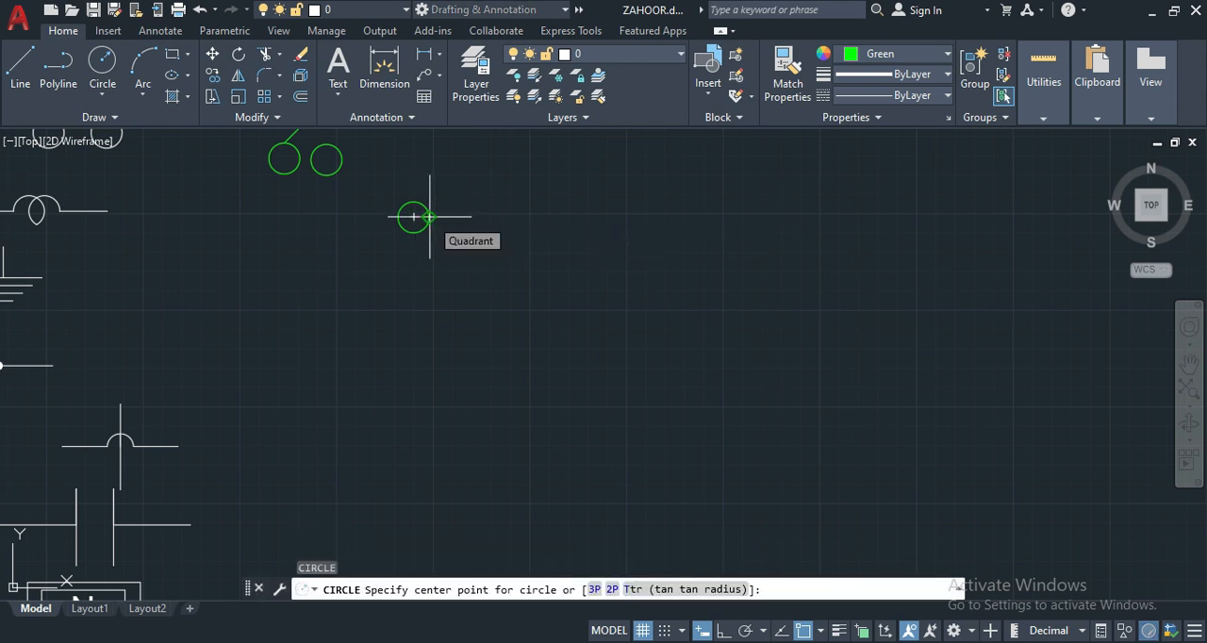
click(429, 217)
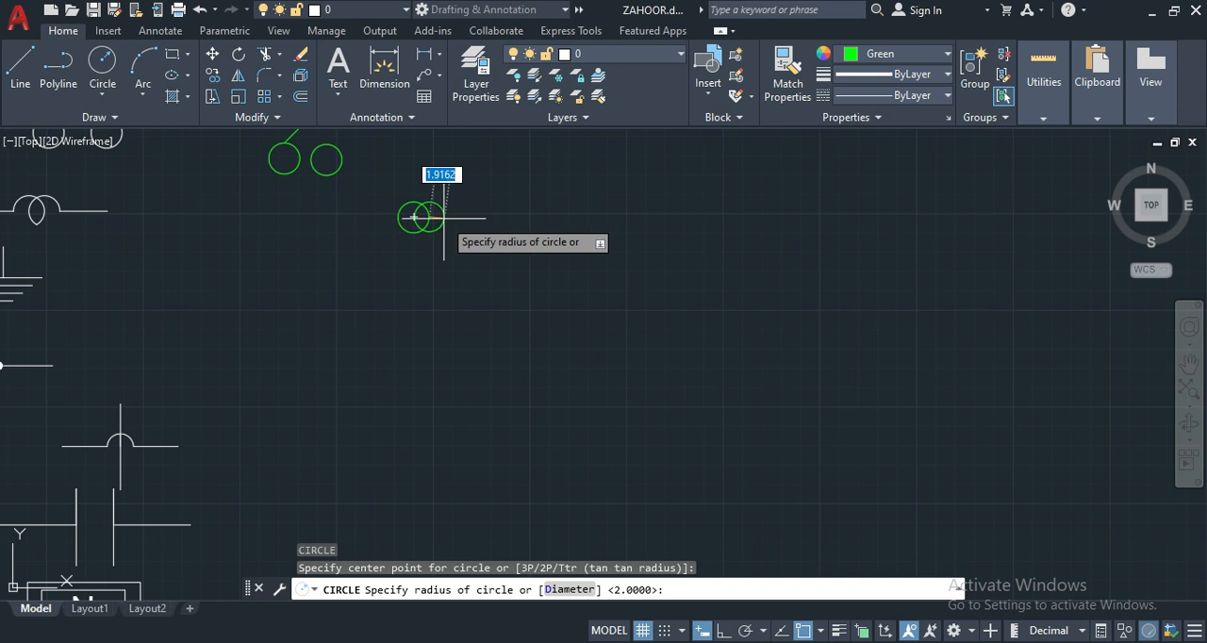
key(Return)
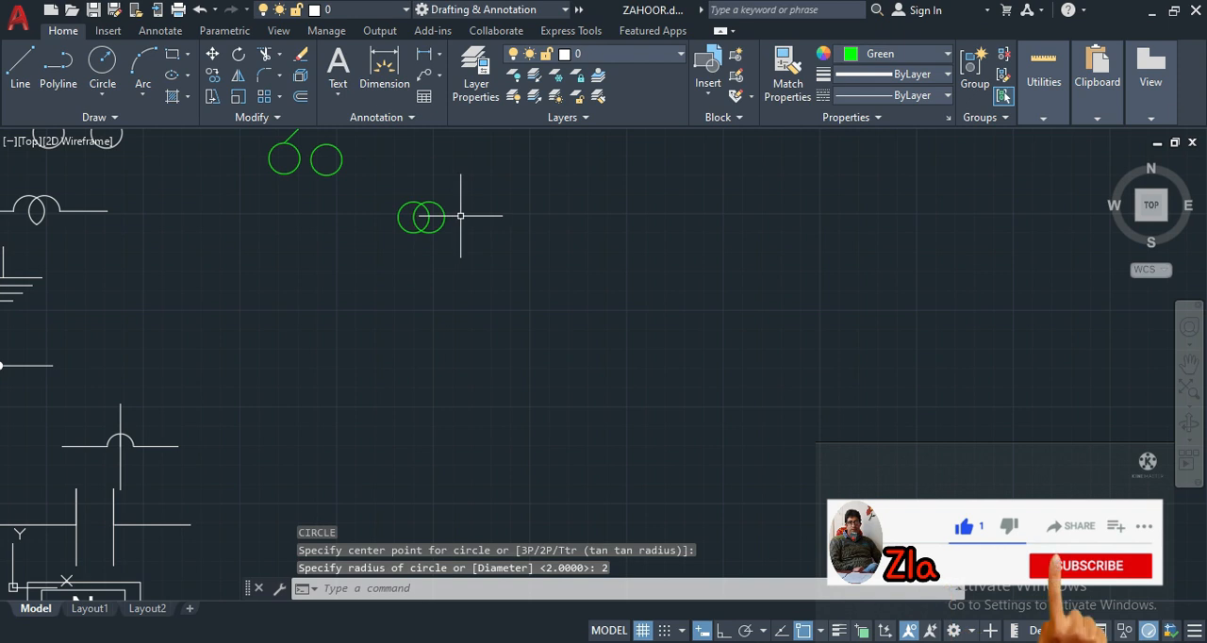
- Draw a 5-unit lead line outward from the right quadrant of the lamp's right circle
text(l)
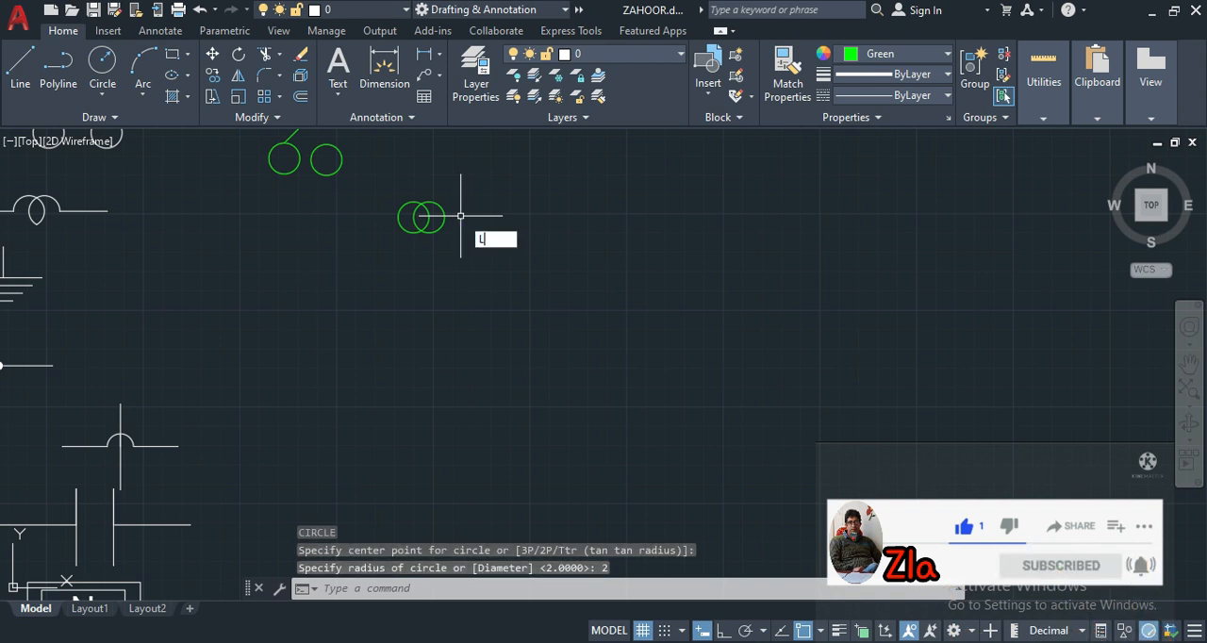
key(Return)
click(445, 217)
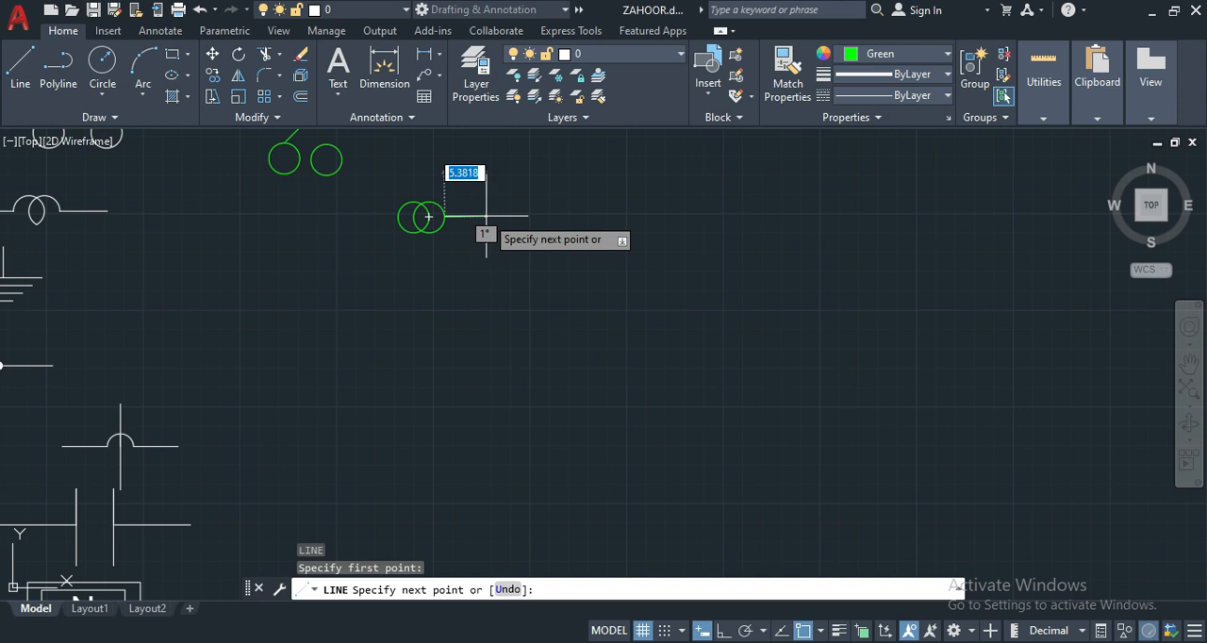
text(5)
key(Return)
key(Return)
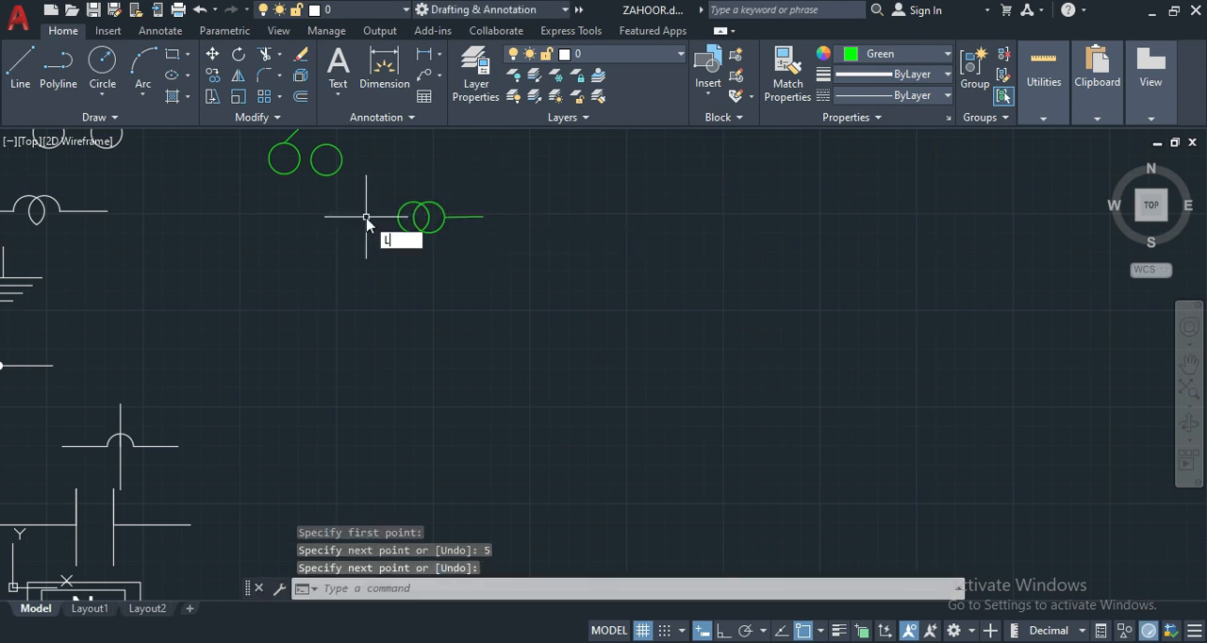
- Turn on ortho mode and draw a horizontal 5-unit lead line outward from the left quadrant of the lamp's left circle
text(L)
key(Return)
click(411, 217)
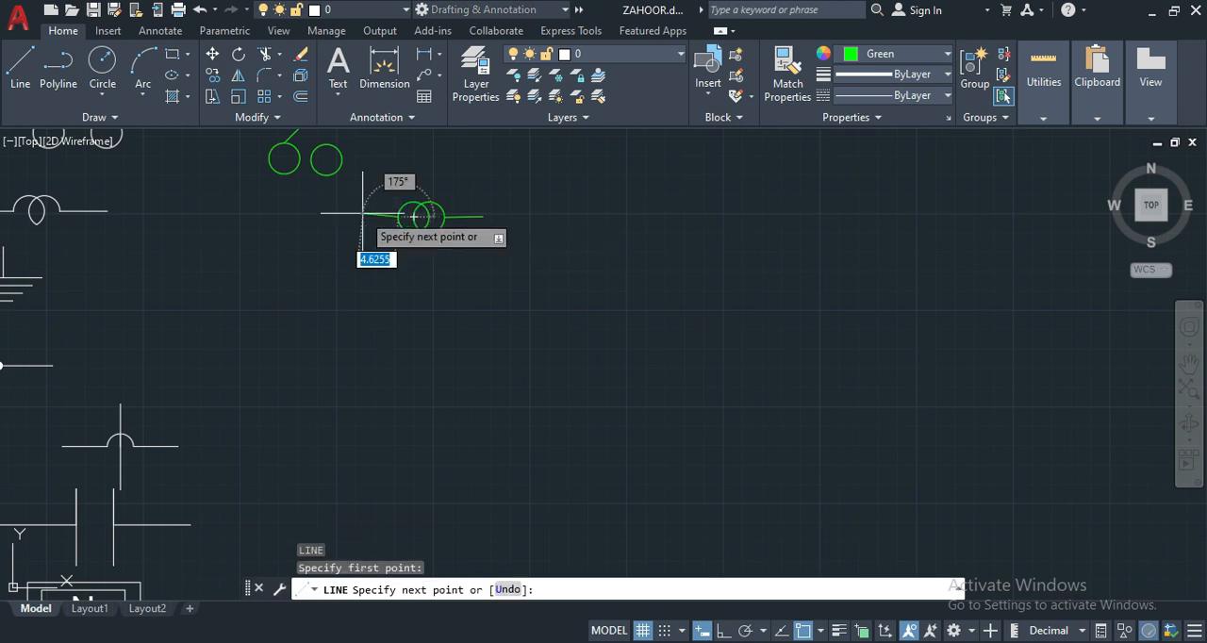
click(724, 630)
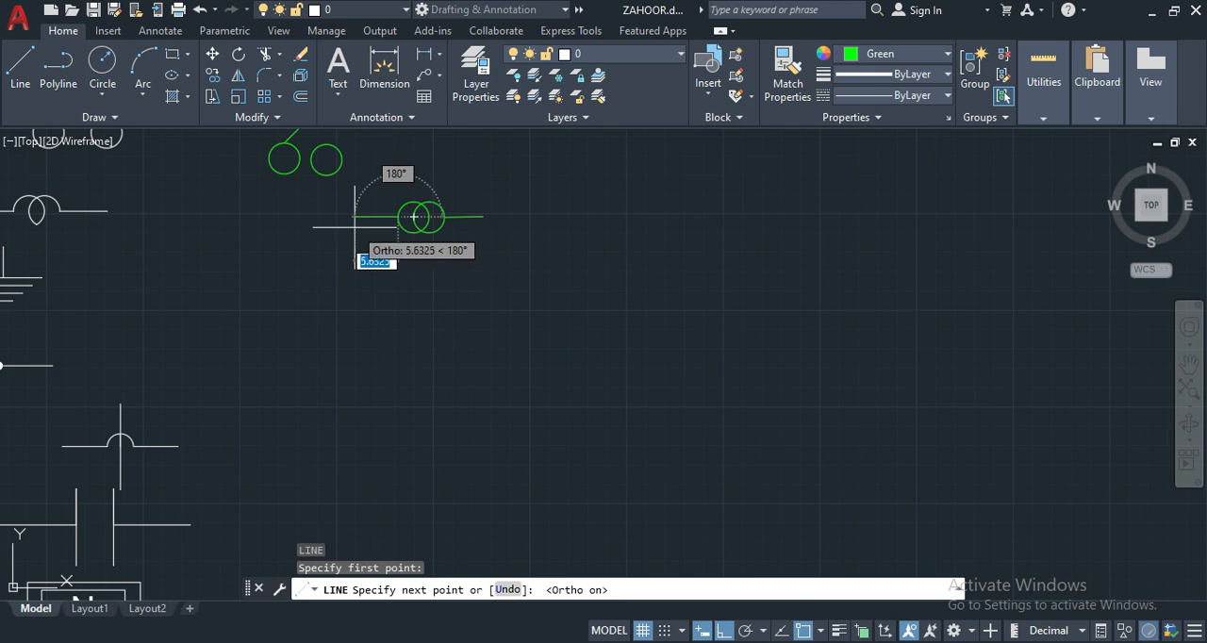
text(5)
key(Return)
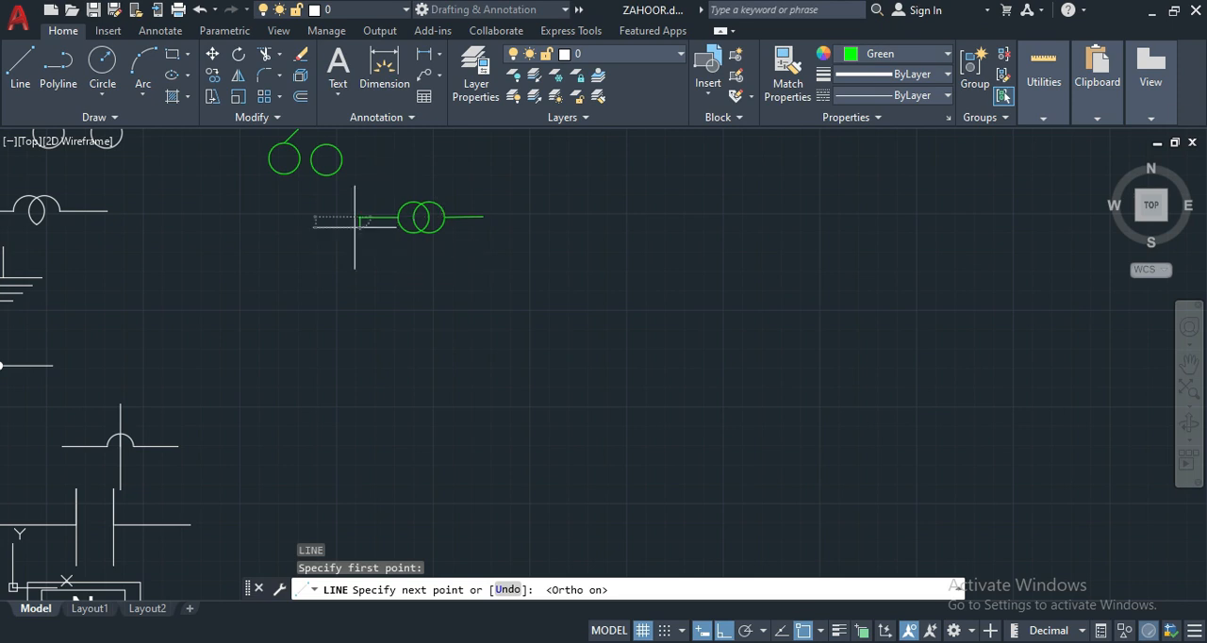
key(Return)
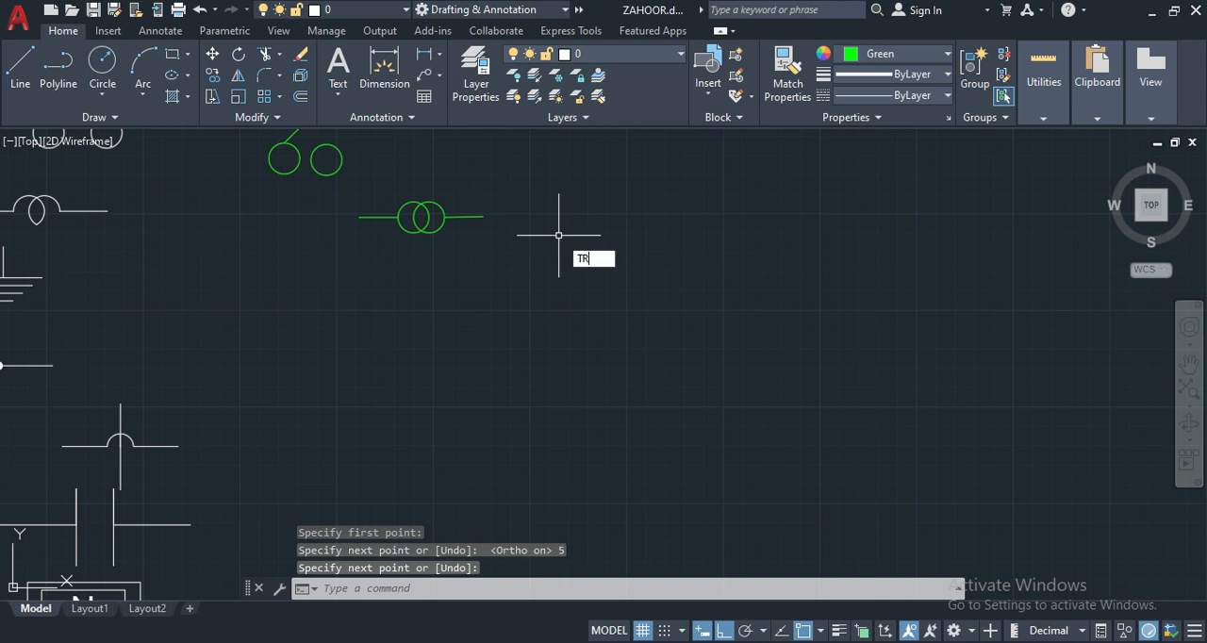
- Trim away the lower outer arcs of both lamp circles, leaving the overlapping loop between them
key(Return)
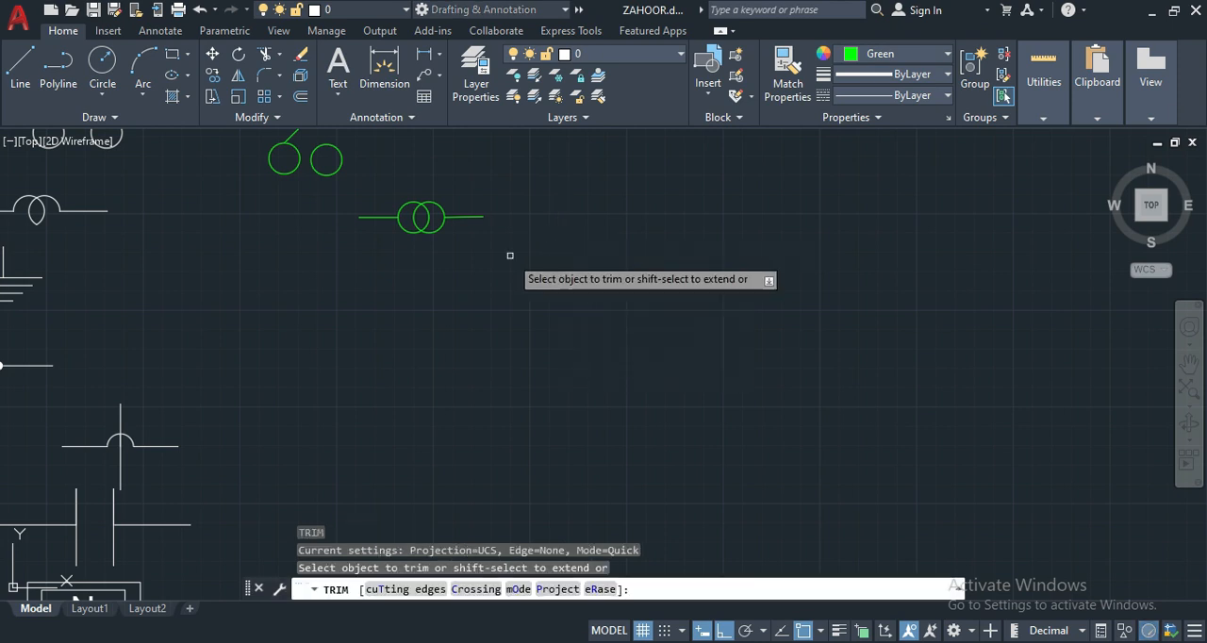
click(438, 229)
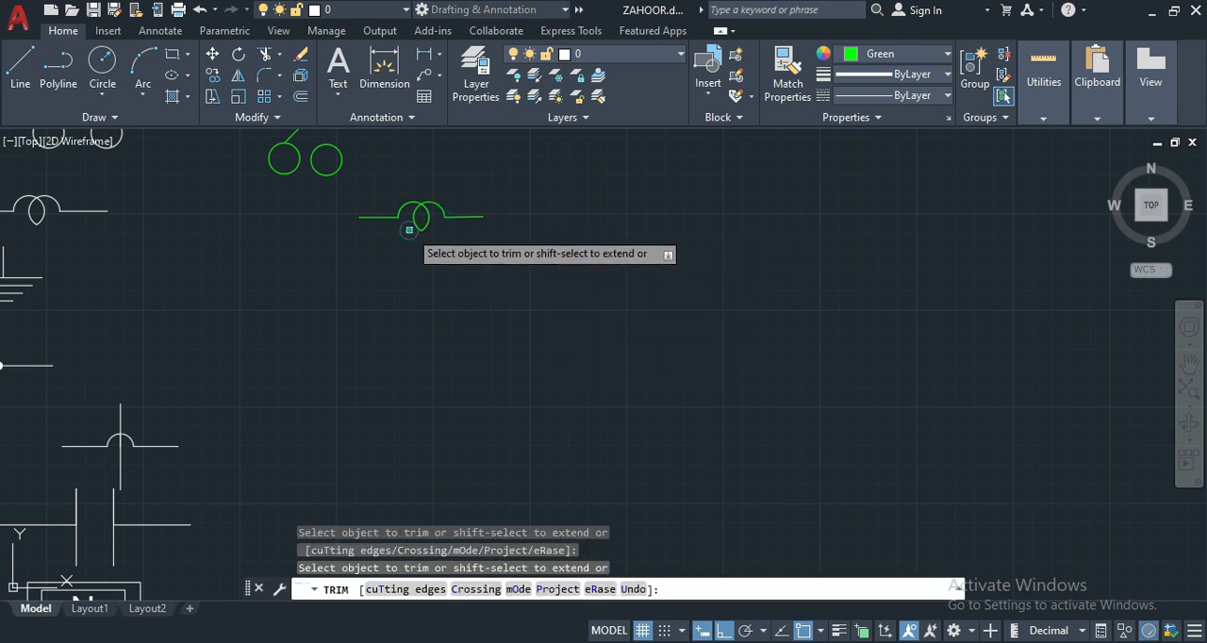
click(408, 230)
key(Return)
- Draw a horizontal line 15 units long below the new lamp symbol as the top bar of the earth symbol
scroll(409, 229, down, 2)
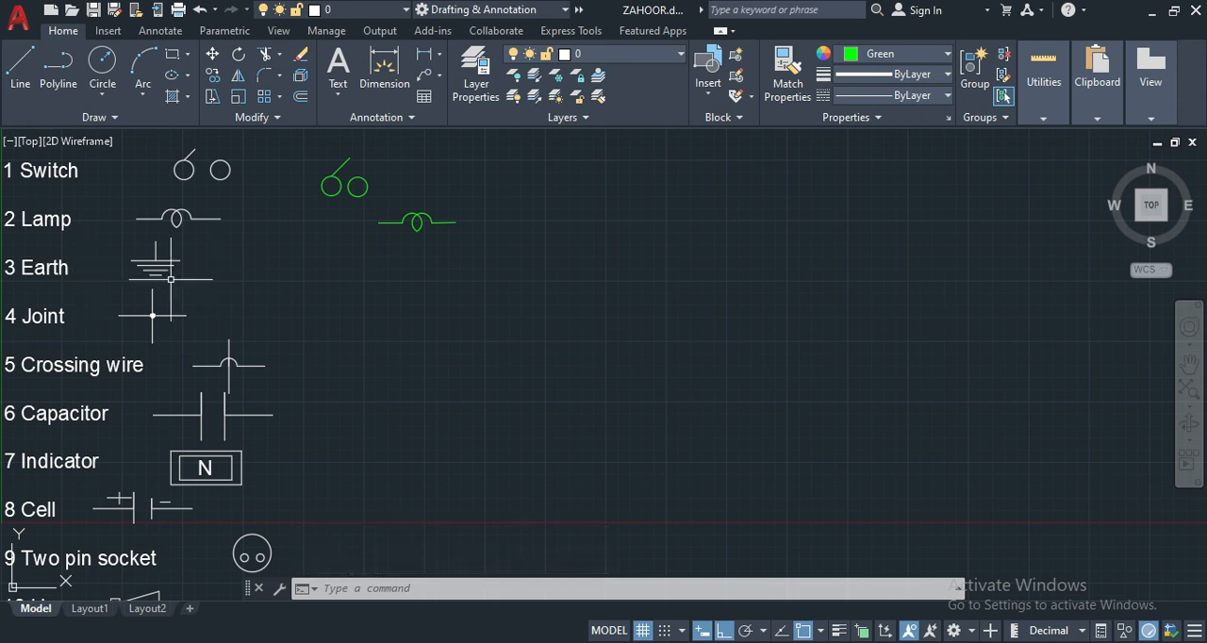
text(l)
key(Return)
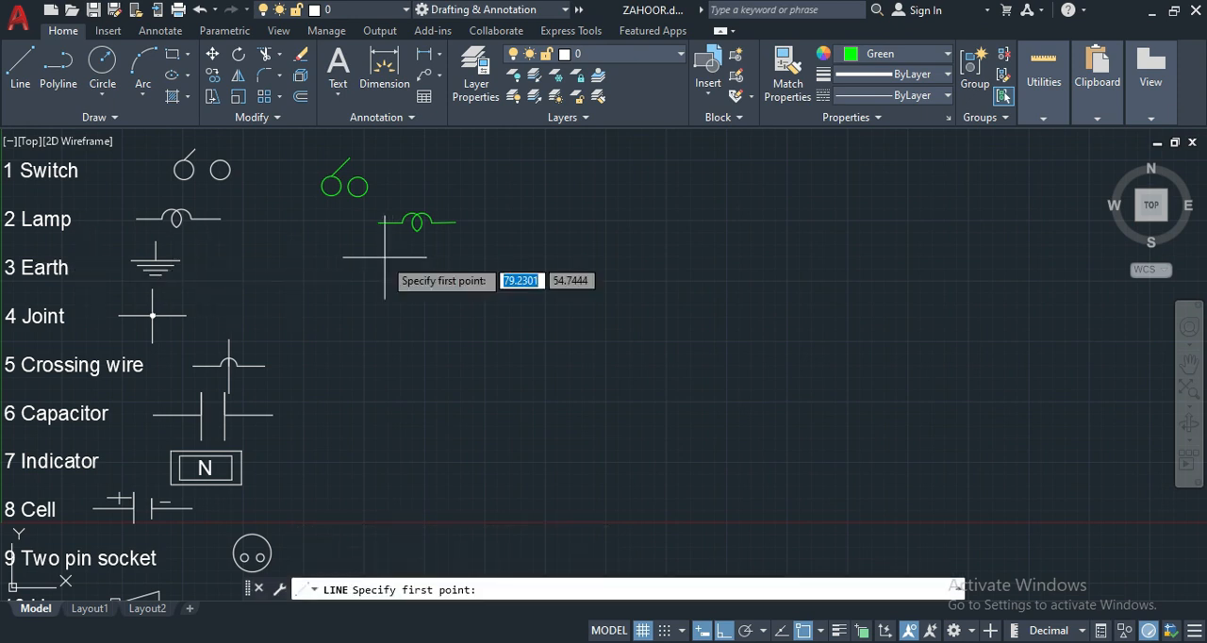
click(462, 259)
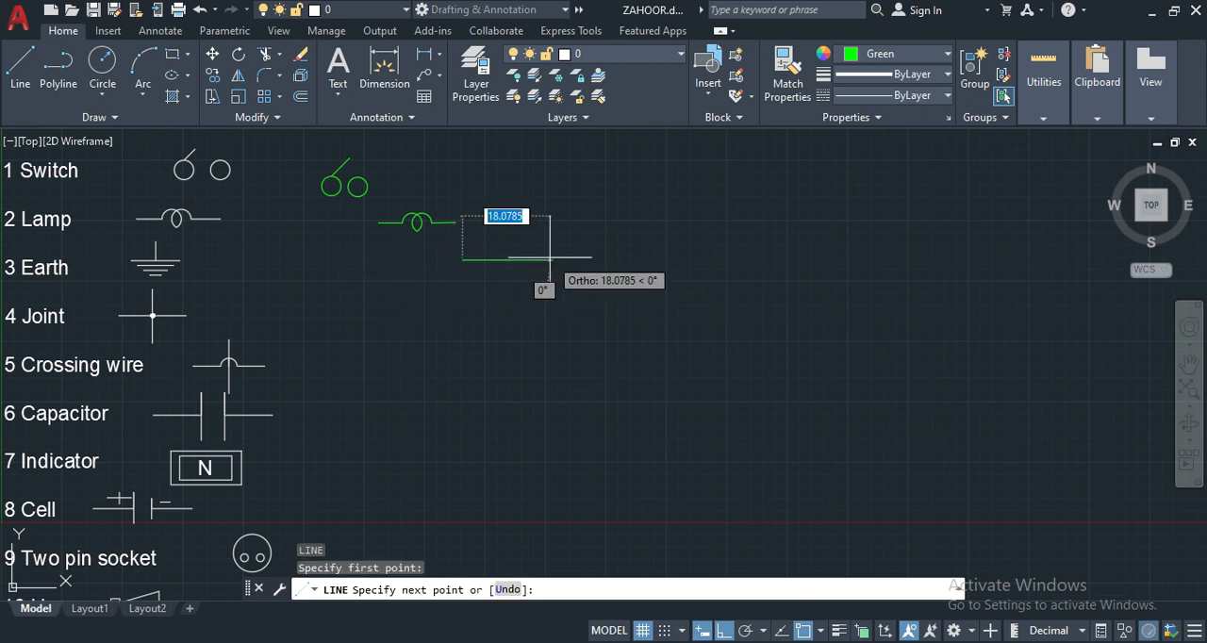
text(15)
key(Return)
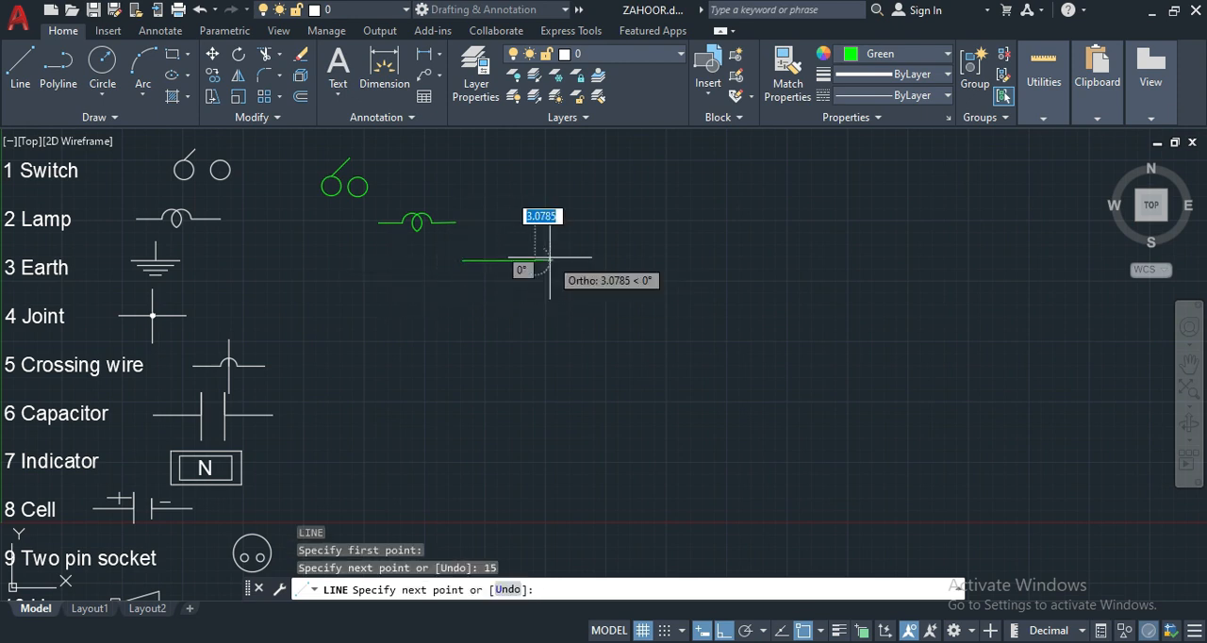
key(Return)
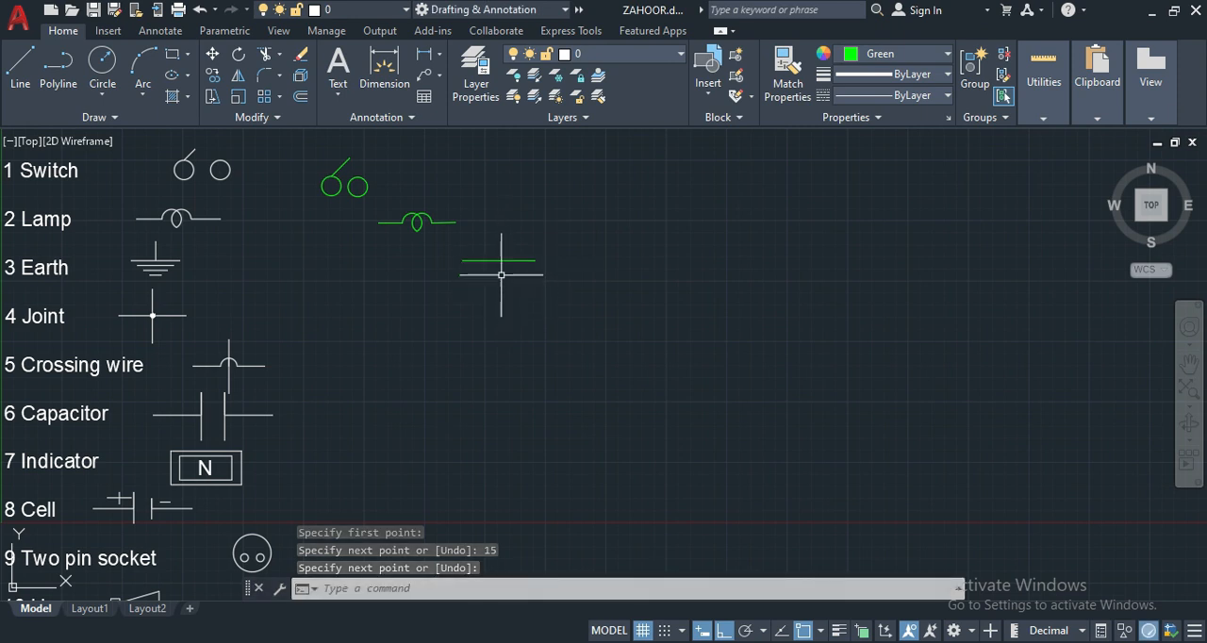
- Offset the earth symbol's top bar downward four times in succession, spacing the parallel bars 1 unit apart
text(o)
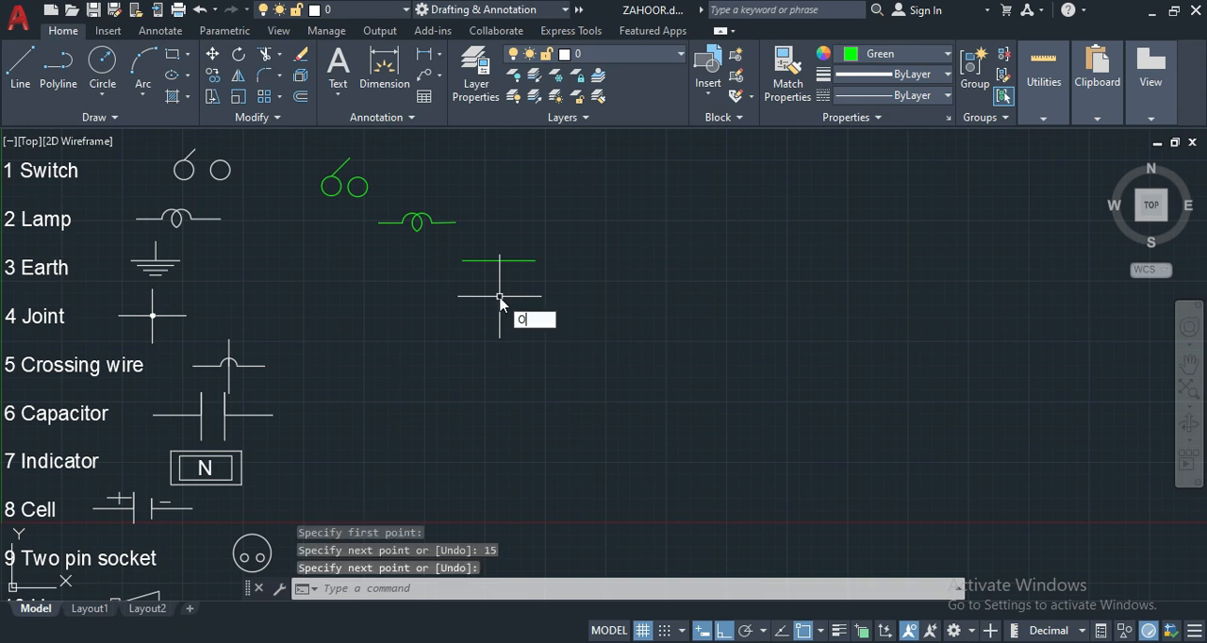
key(Return)
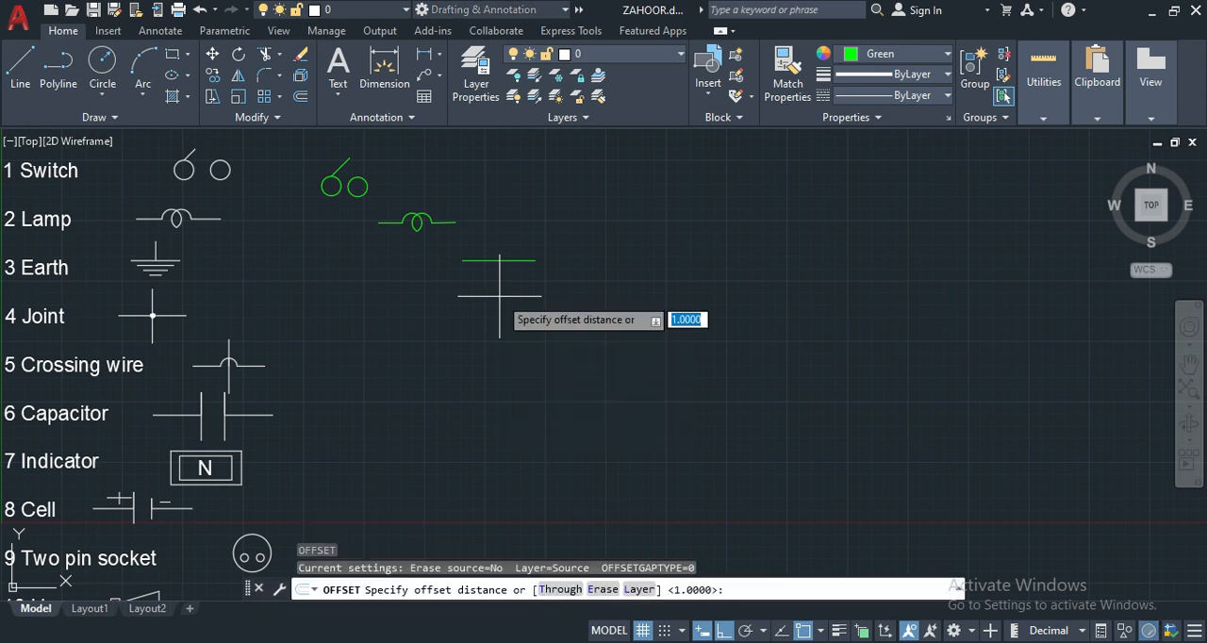
key(Return)
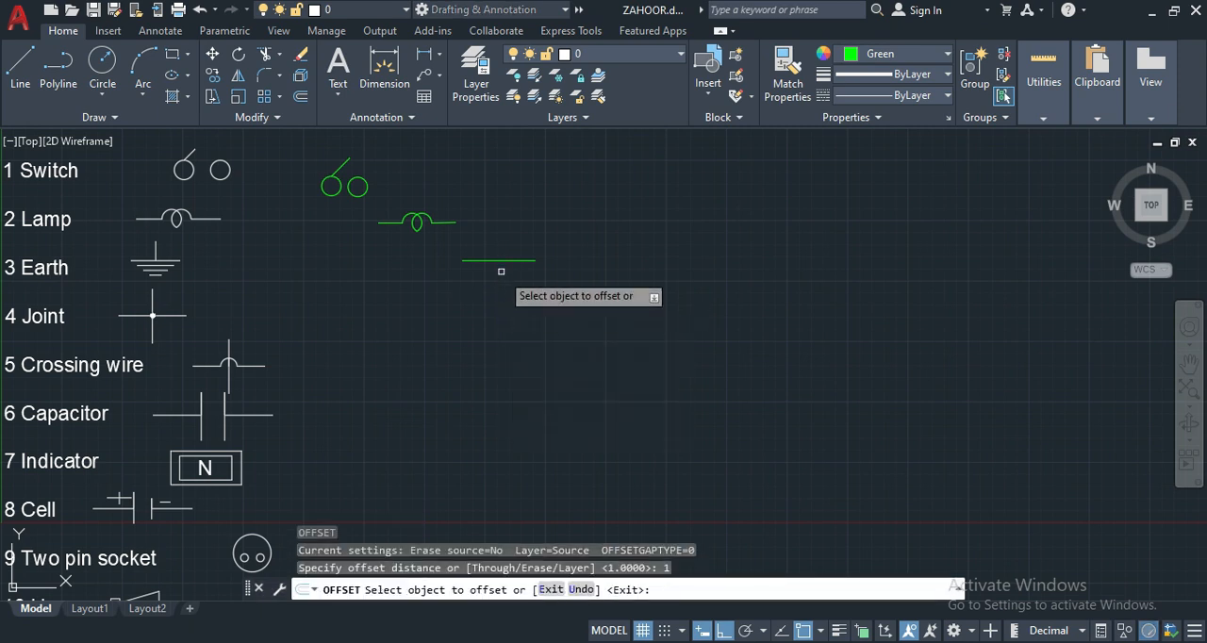
click(501, 261)
click(519, 306)
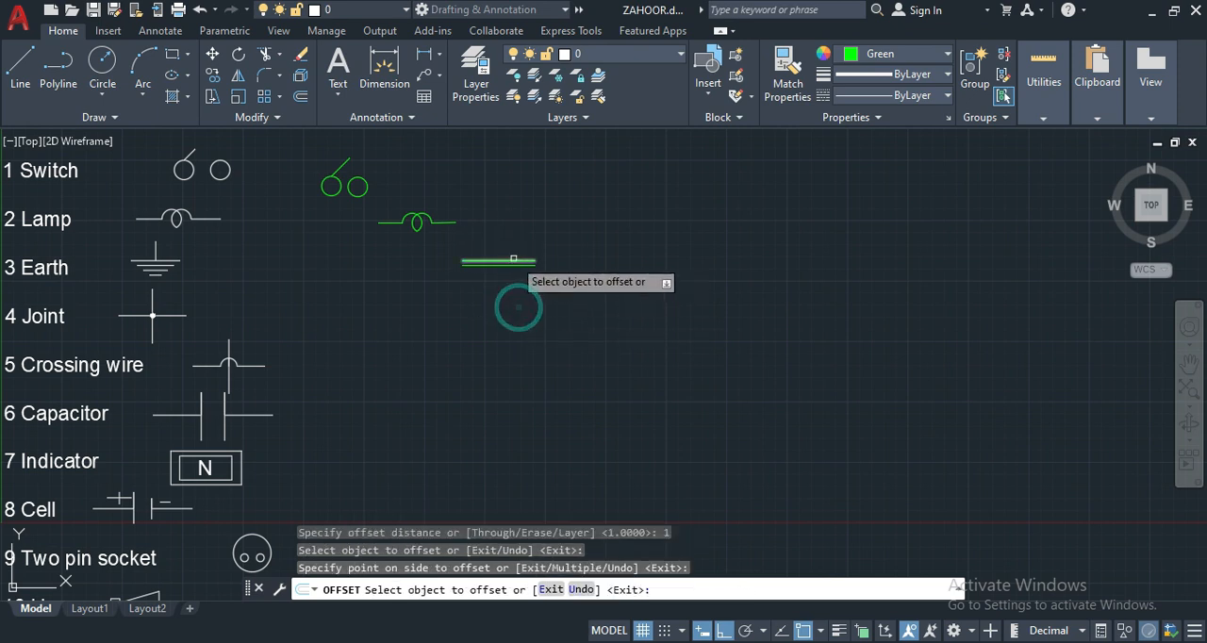
click(512, 266)
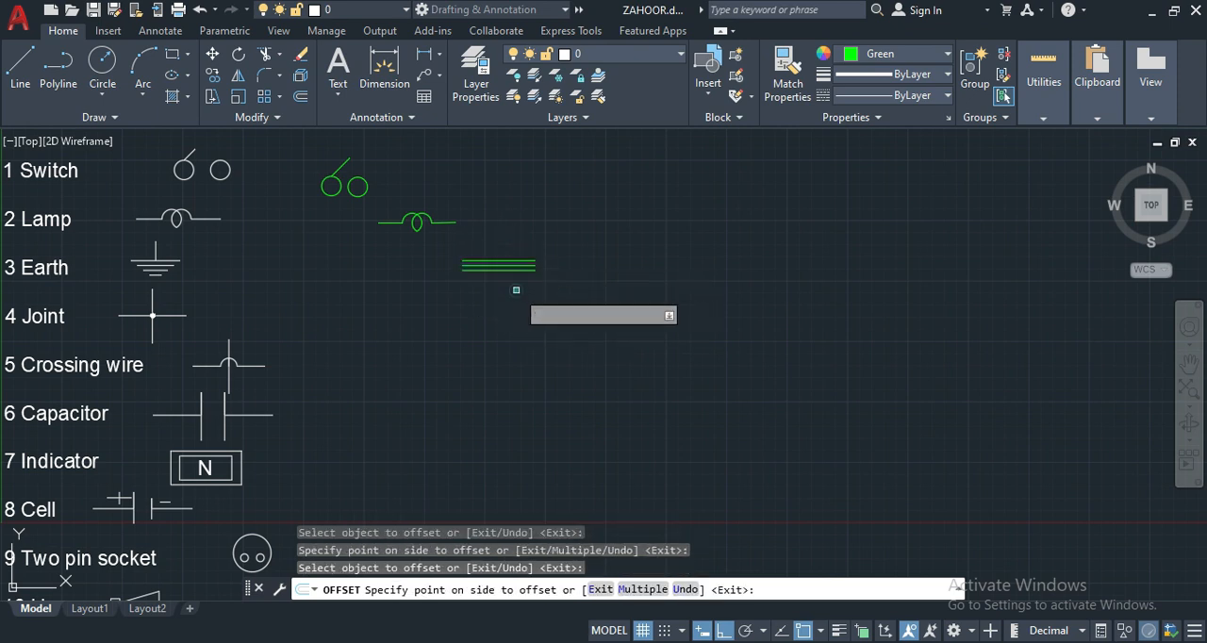
click(514, 283)
click(508, 269)
click(508, 300)
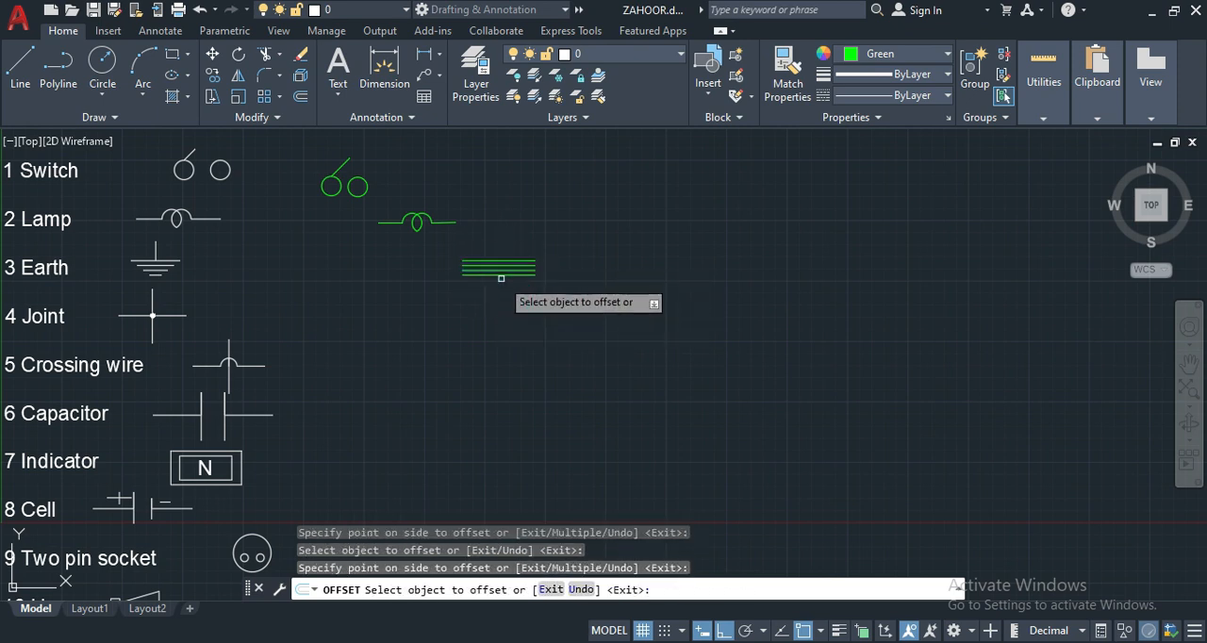
click(508, 275)
click(509, 302)
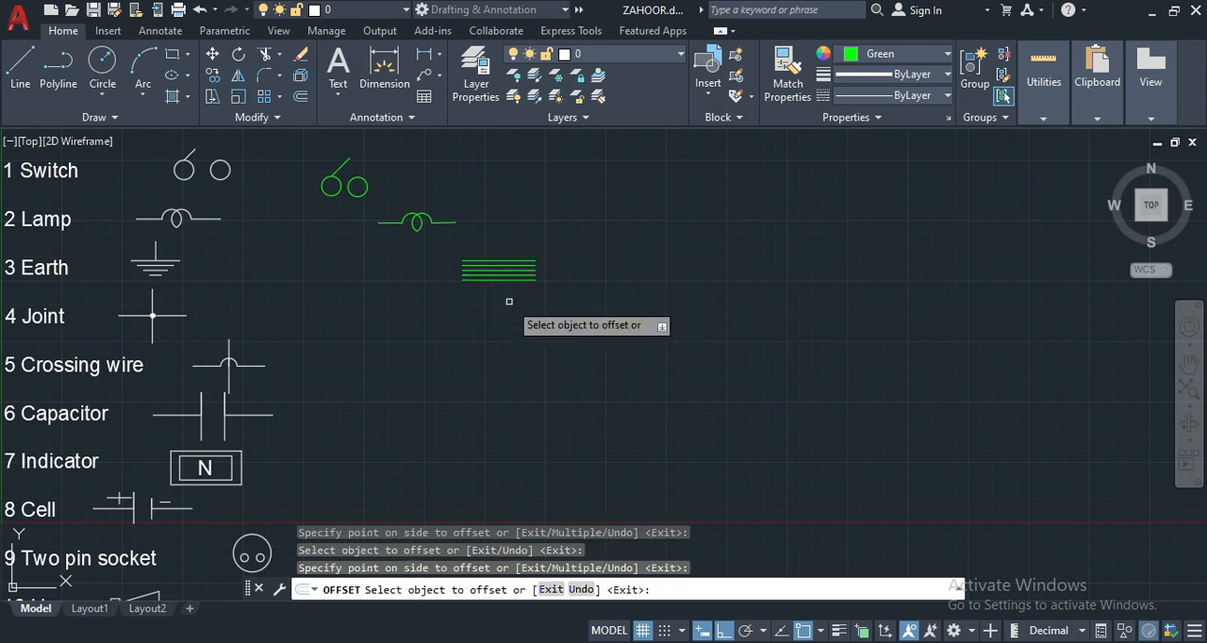
key(Return)
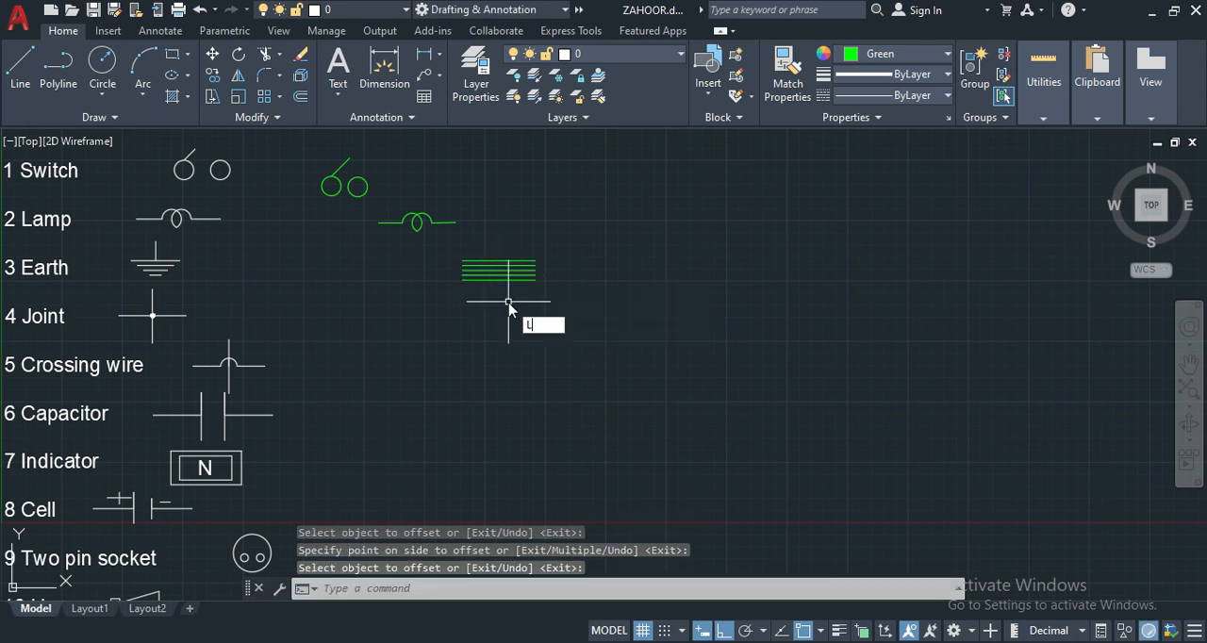
- Draw a vertical line 10 units long upward from the midpoint of the earth symbol's top bar
text(L)
key(Return)
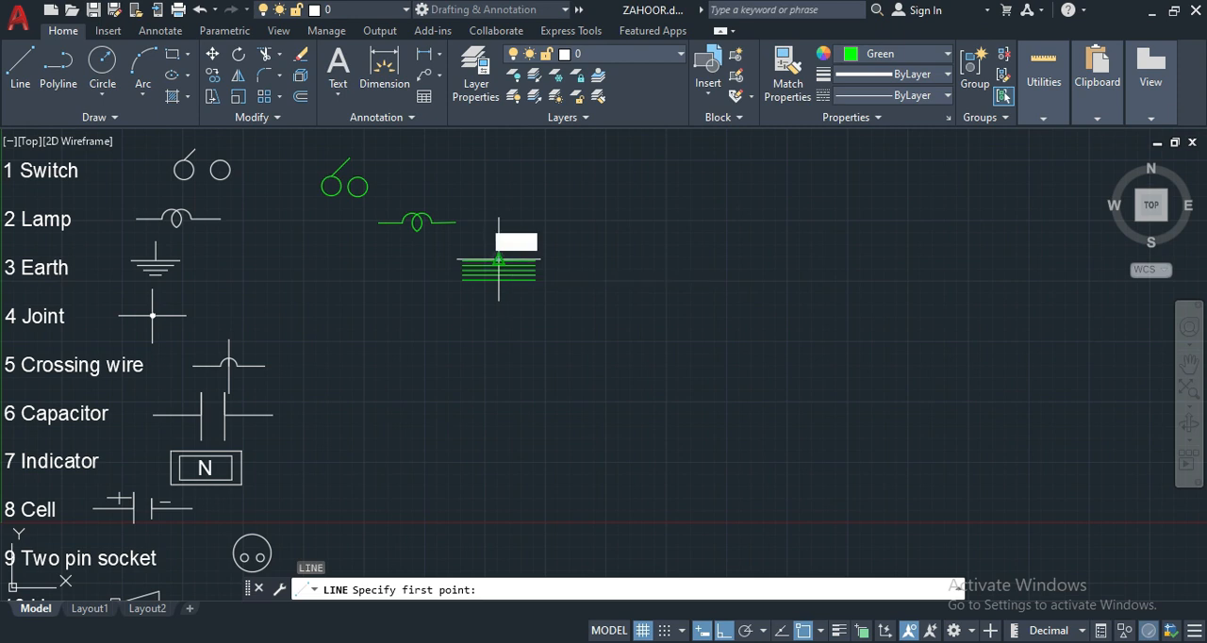
click(499, 260)
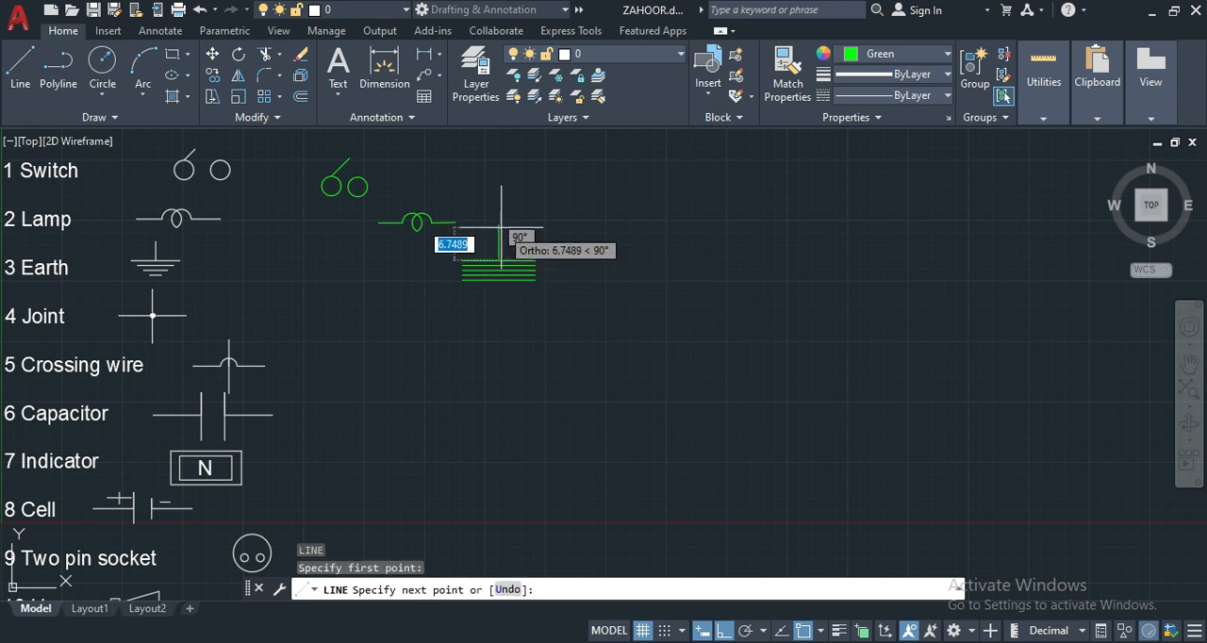
text(10)
key(Return)
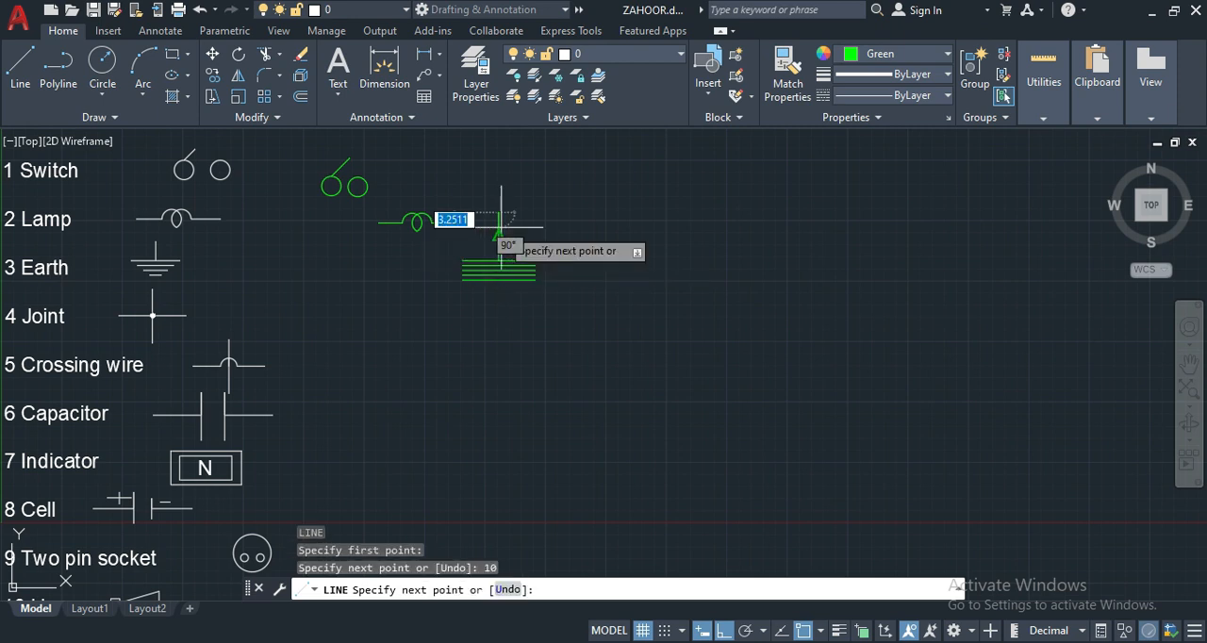
key(Return)
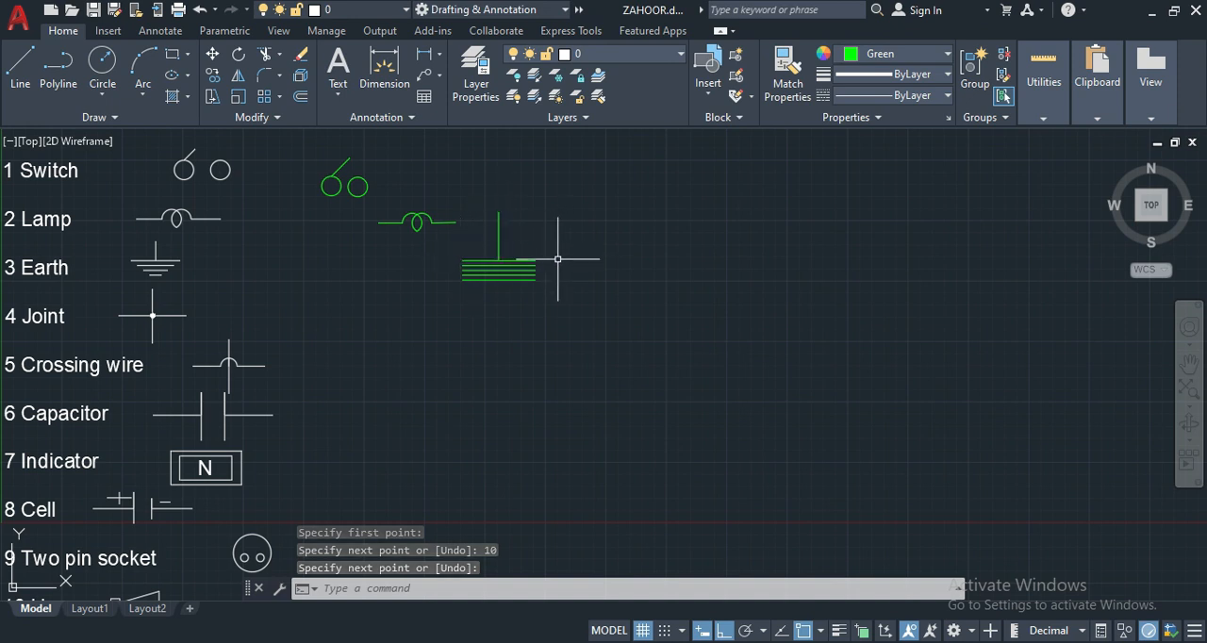
- Turn off ortho mode and draw a V from the top bar's left end through the lowest bar's midpoint to the top bar's right end
click(727, 632)
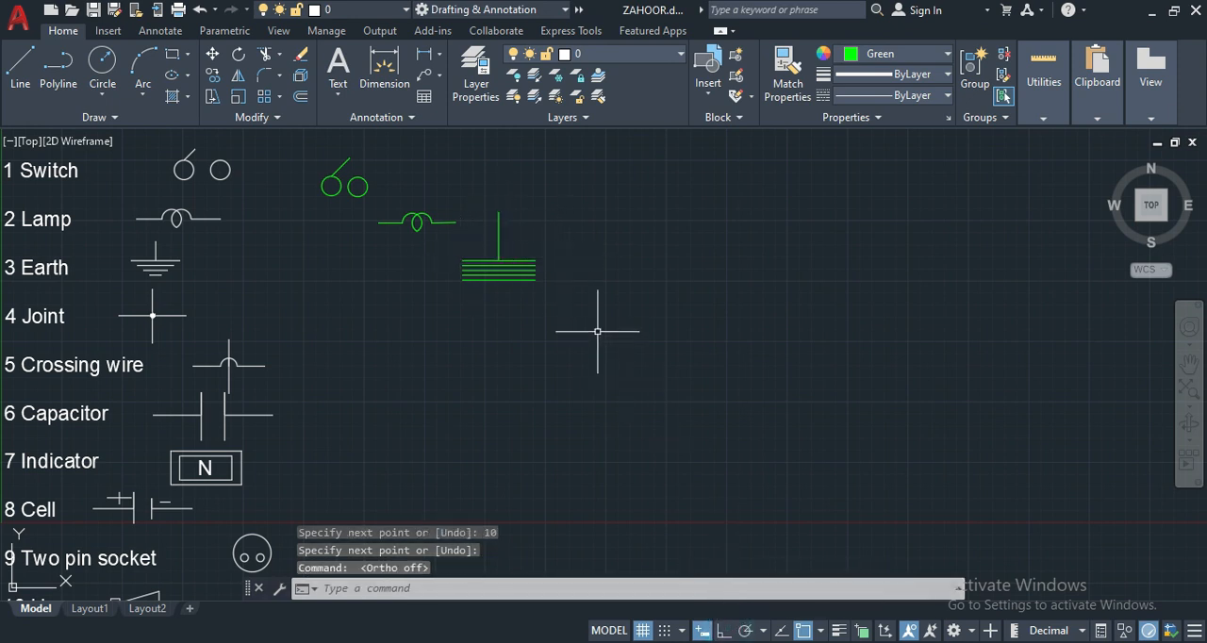
text(L)
key(Return)
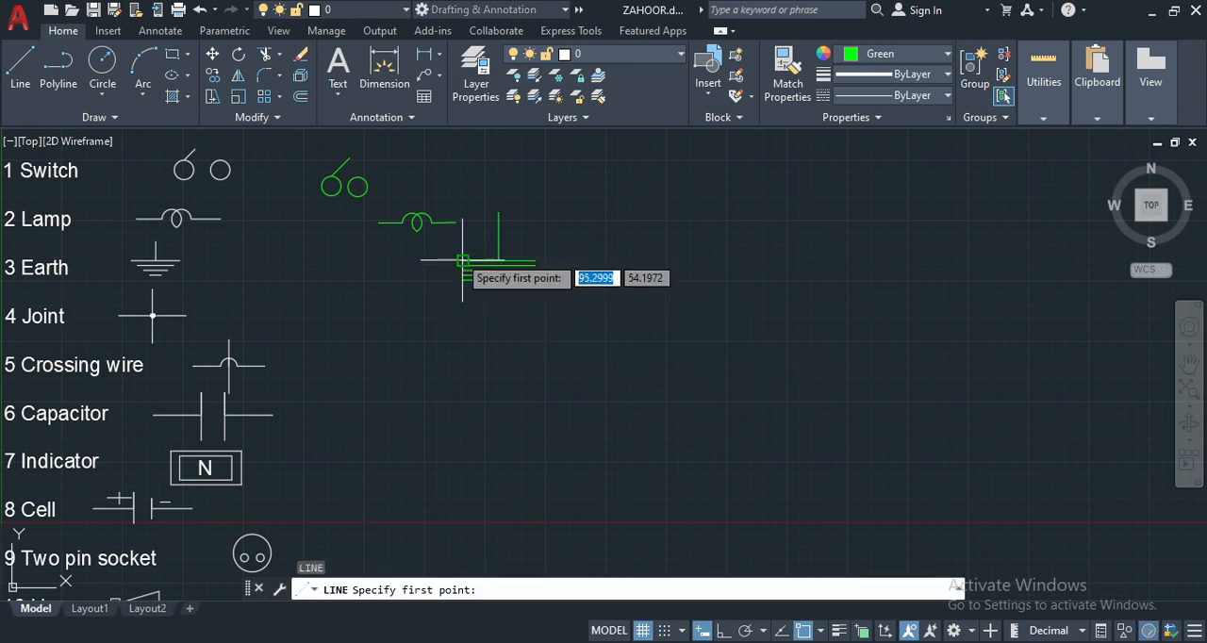
click(459, 255)
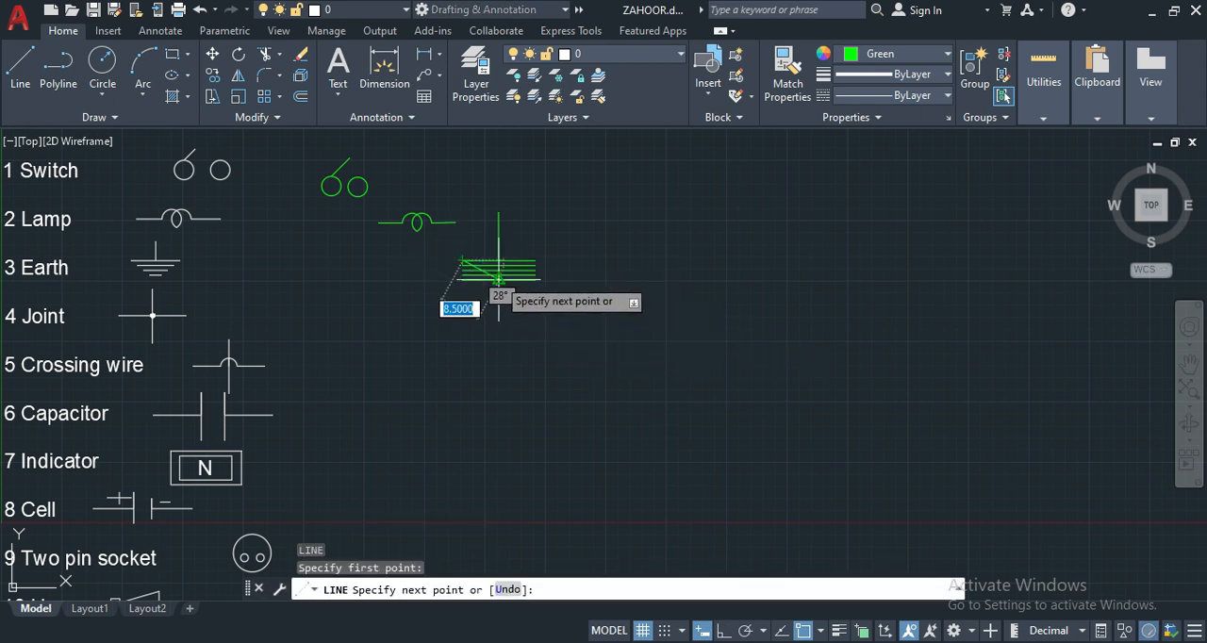
click(499, 279)
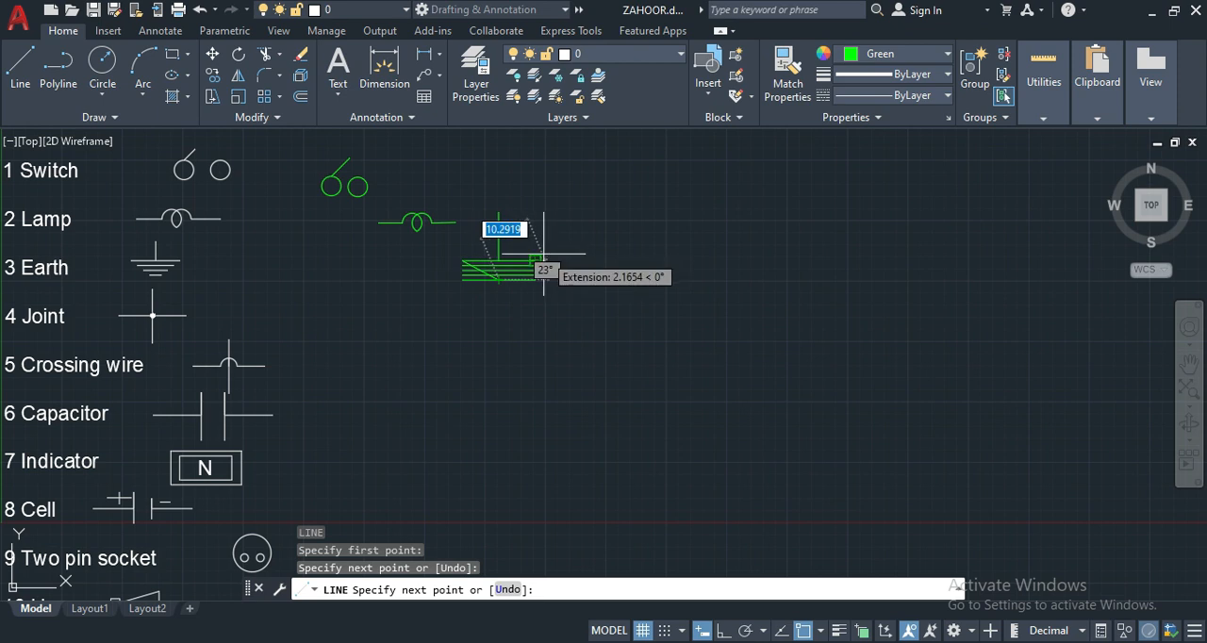
click(536, 261)
key(Return)
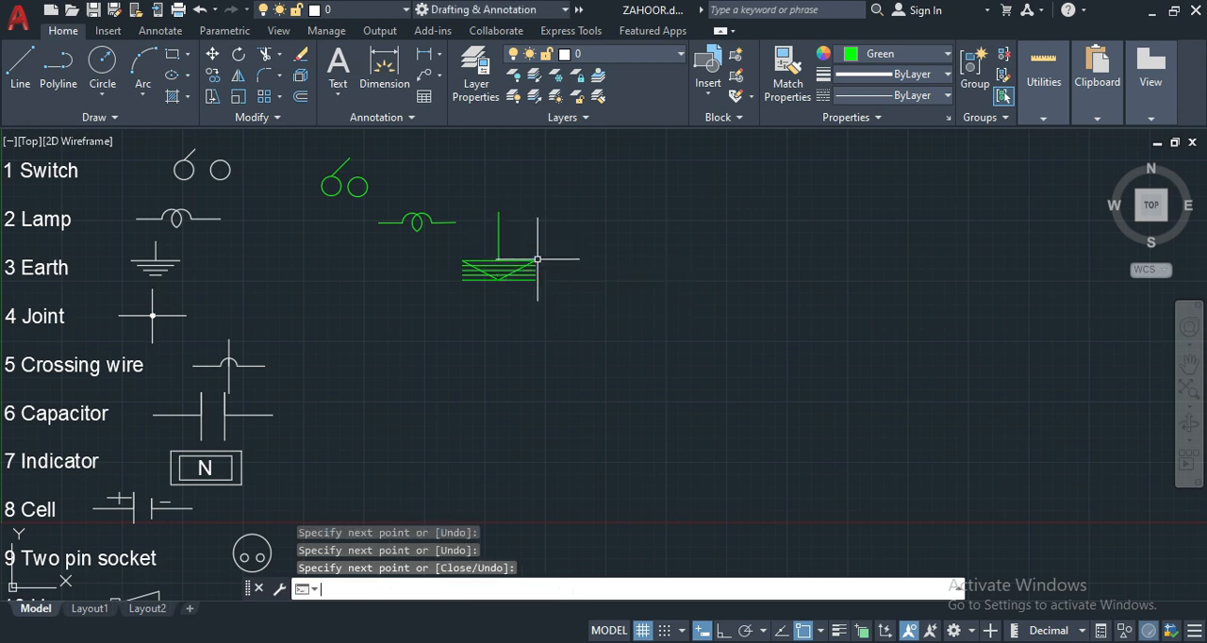
- Trim away the parts of the lower earth bars that lie outside the V on both sides
scroll(581, 249, up, 2)
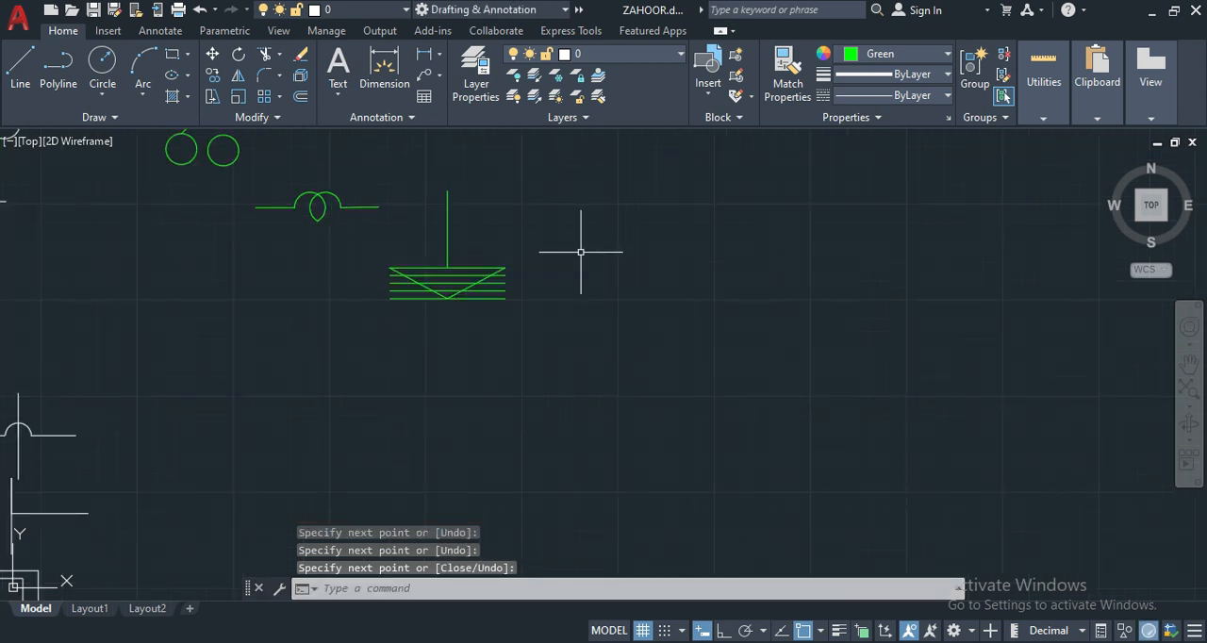
key(Return)
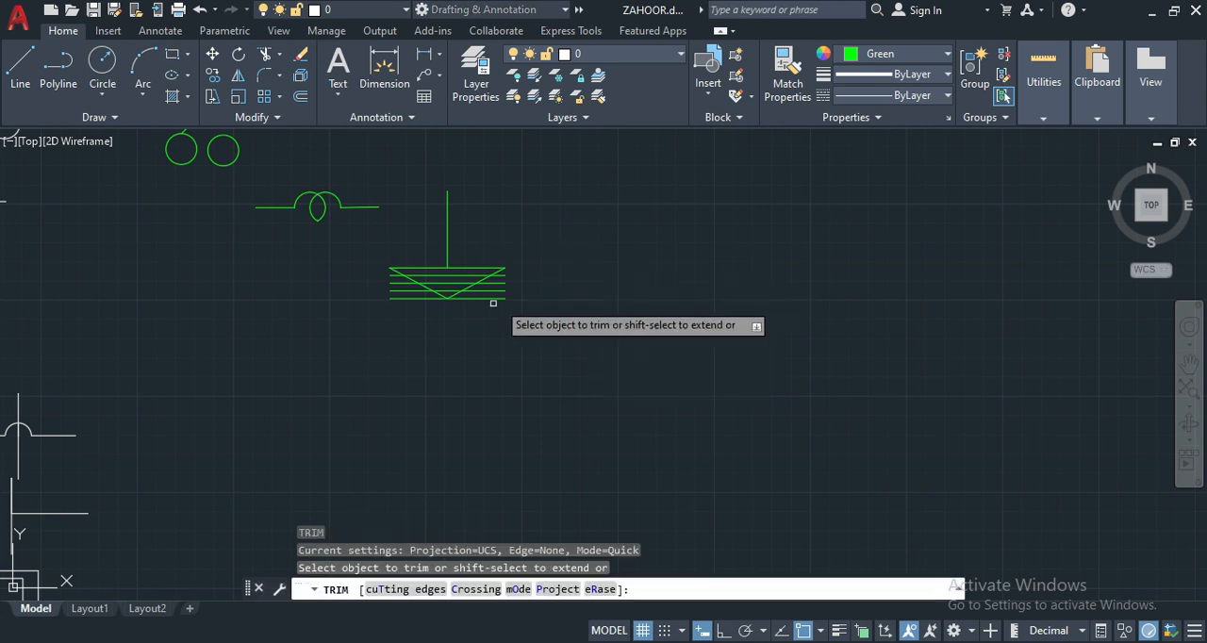
click(490, 293)
click(491, 287)
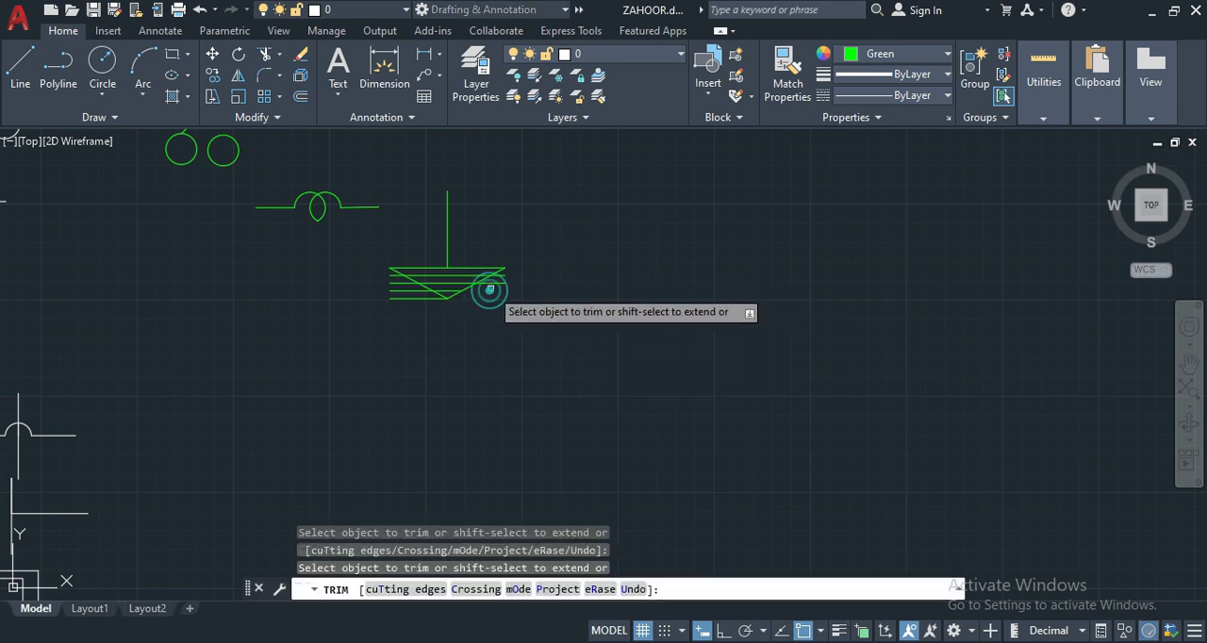
click(497, 281)
click(498, 271)
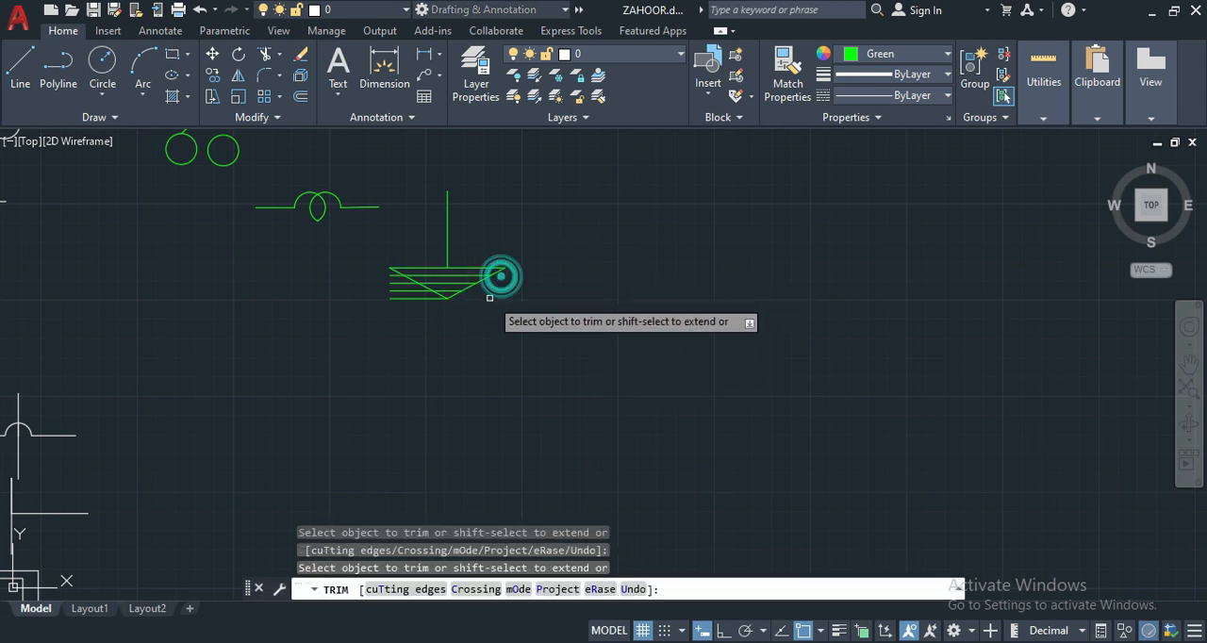
click(420, 302)
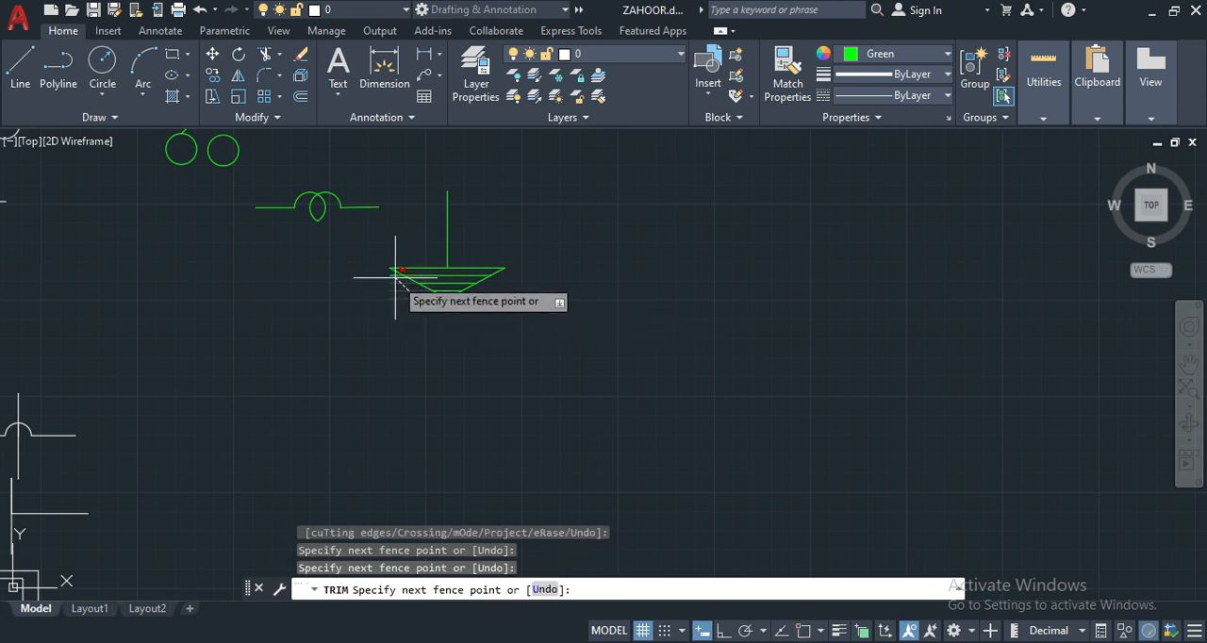
click(393, 272)
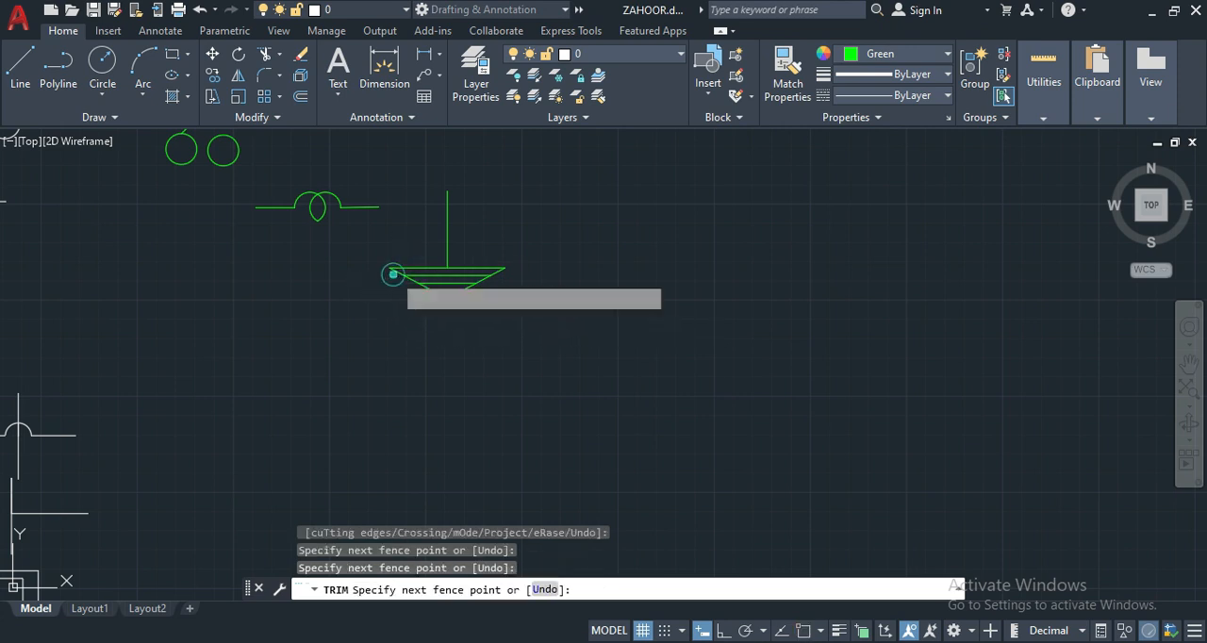
key(Return)
key(Return)
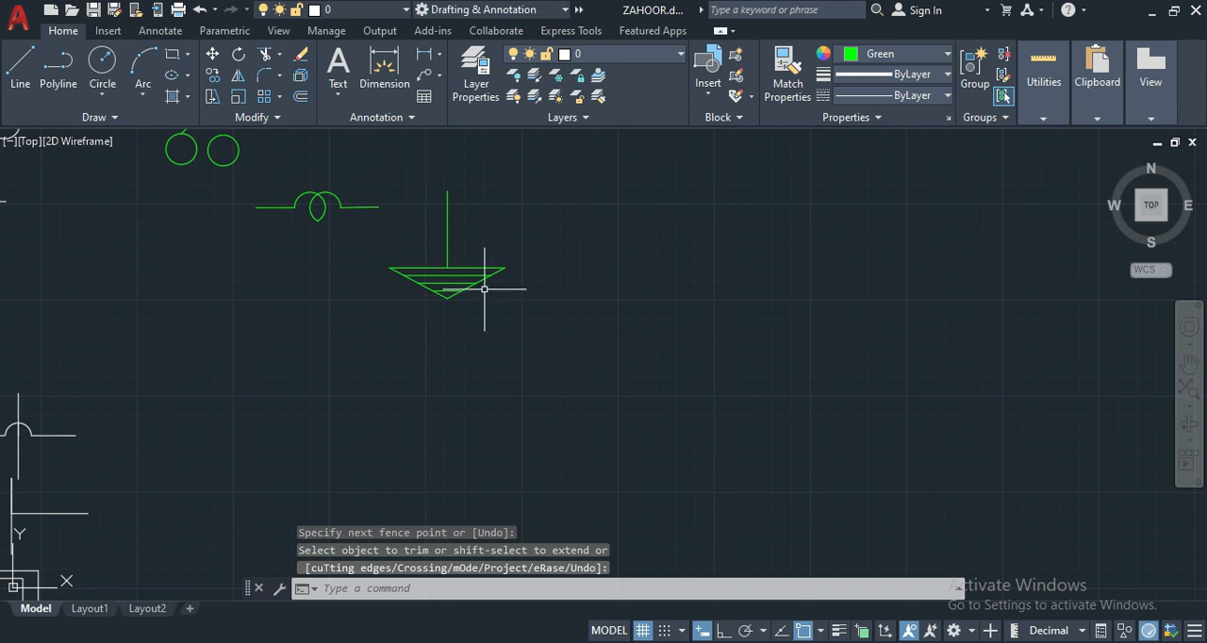
- Delete both diagonal guide lines of the V from the earth symbol
click(480, 277)
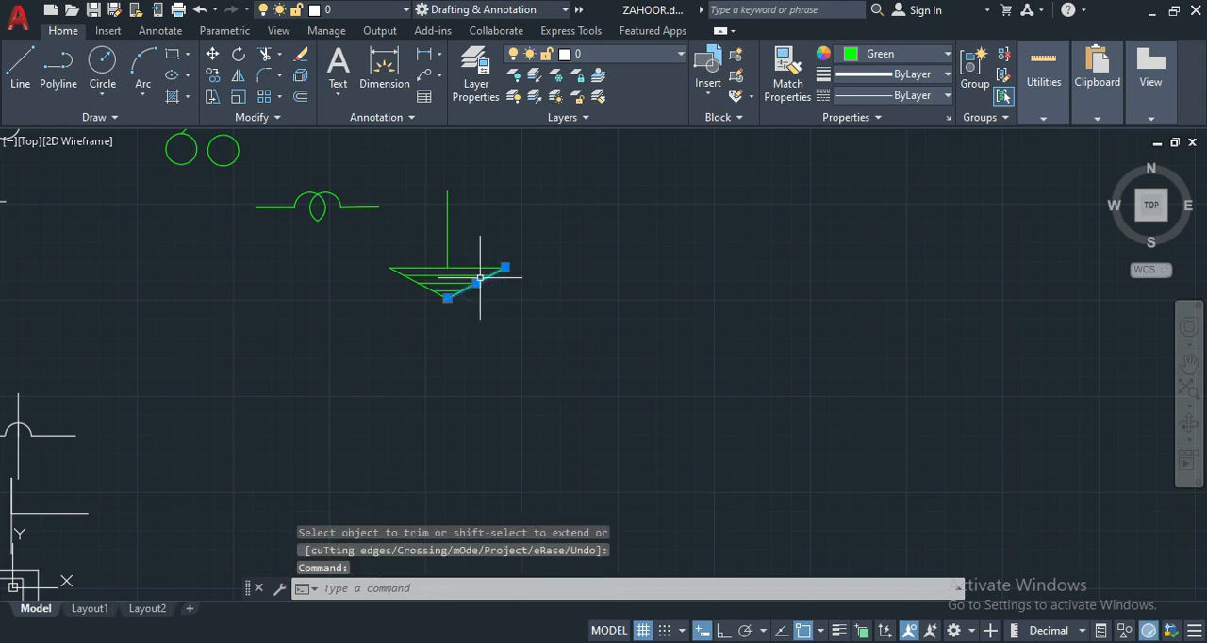
key(Delete)
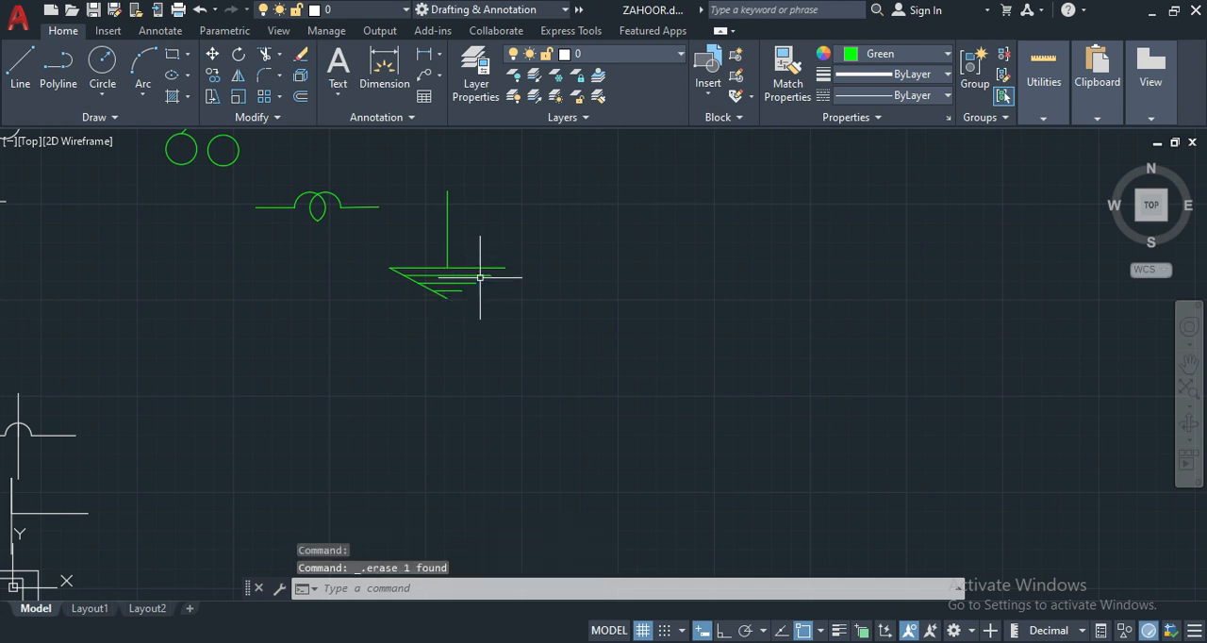
click(424, 282)
key(Delete)
- Turn on ortho mode and draw a horizontal line 15 units long beside the reference Joint symbol
scroll(454, 314, down, 4)
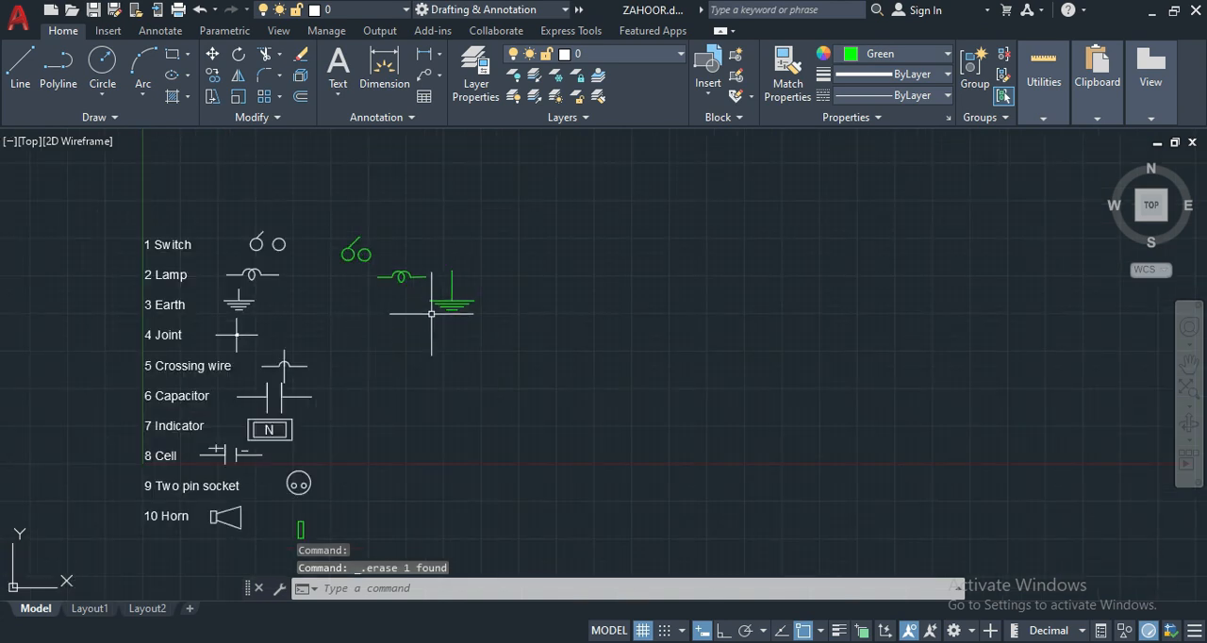
scroll(186, 339, up, 2)
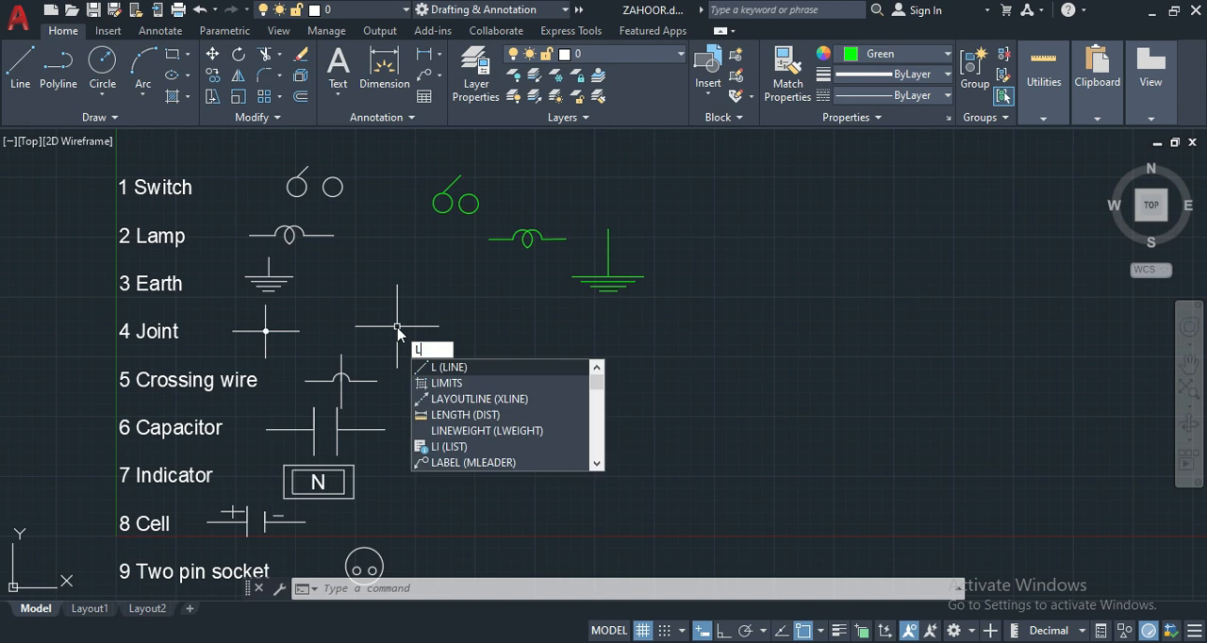
key(Return)
click(374, 325)
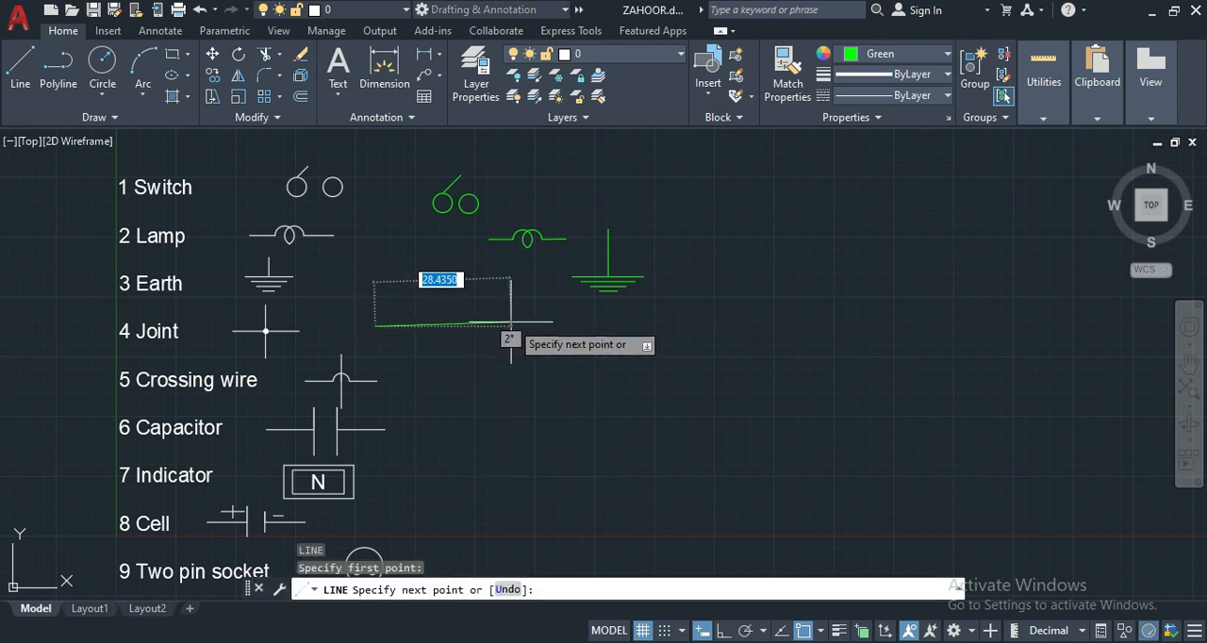
click(724, 630)
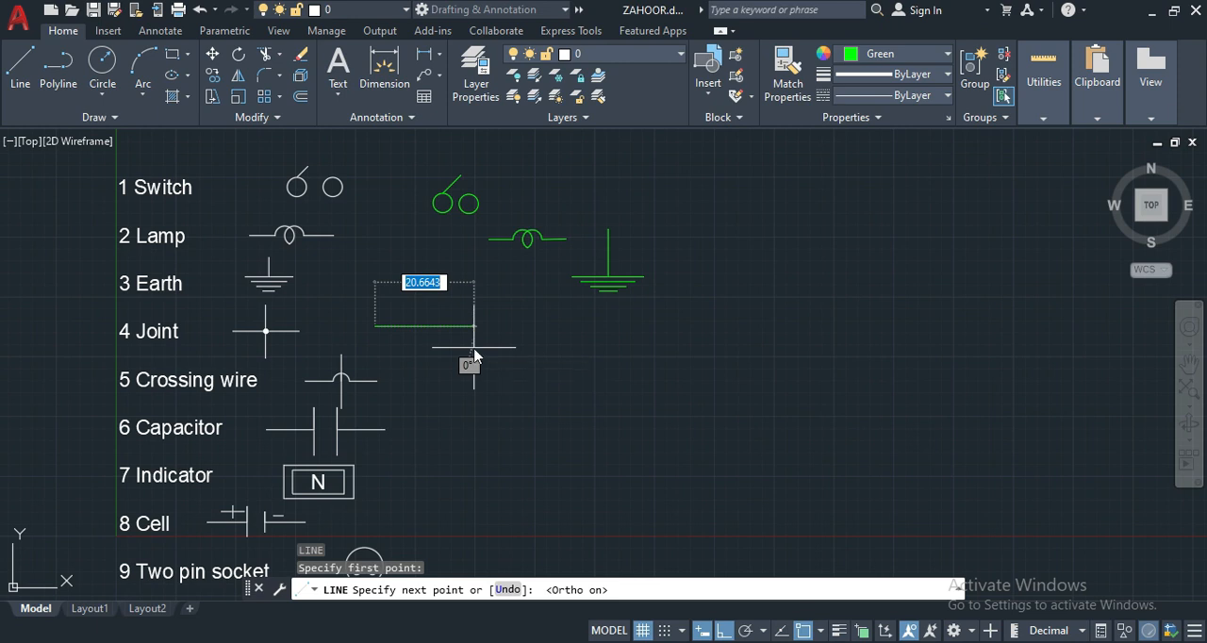
key(Return)
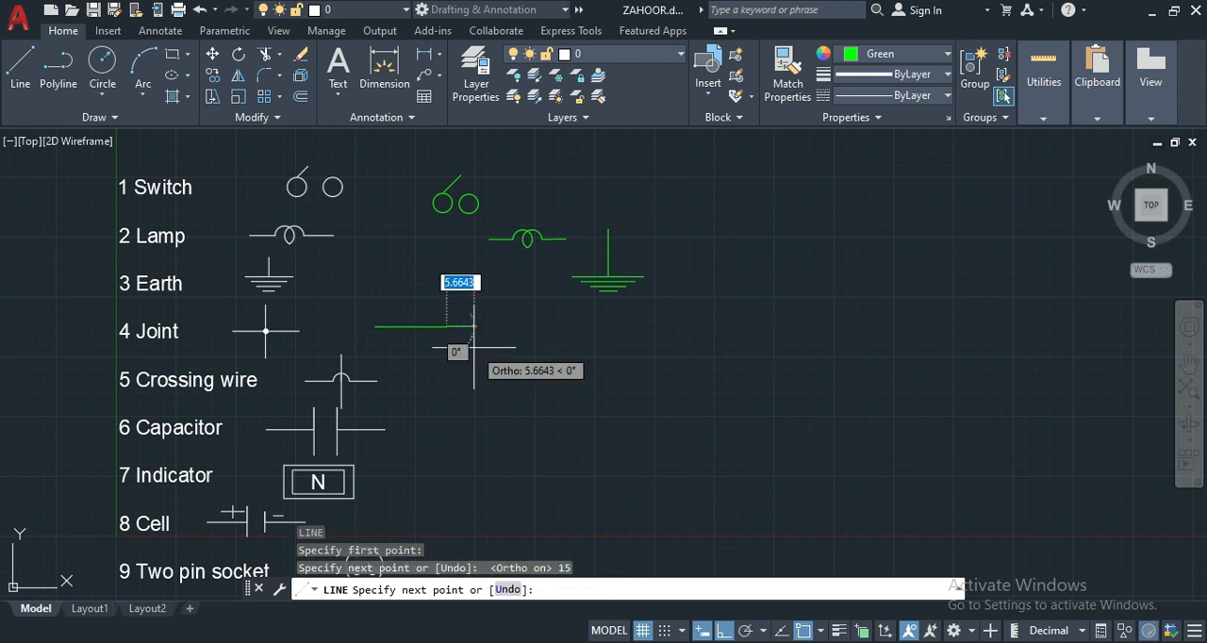
key(Return)
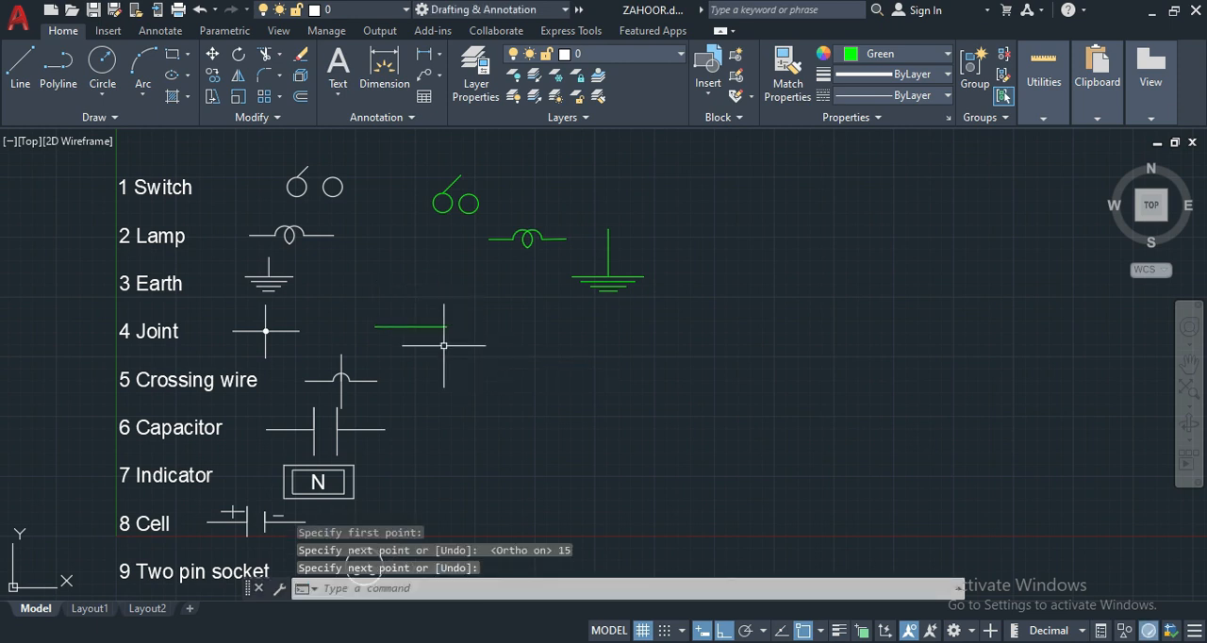
- Draw a vertical line 7.5 units upward from the midpoint of the green Joint symbol's horizontal line
text(l)
key(Return)
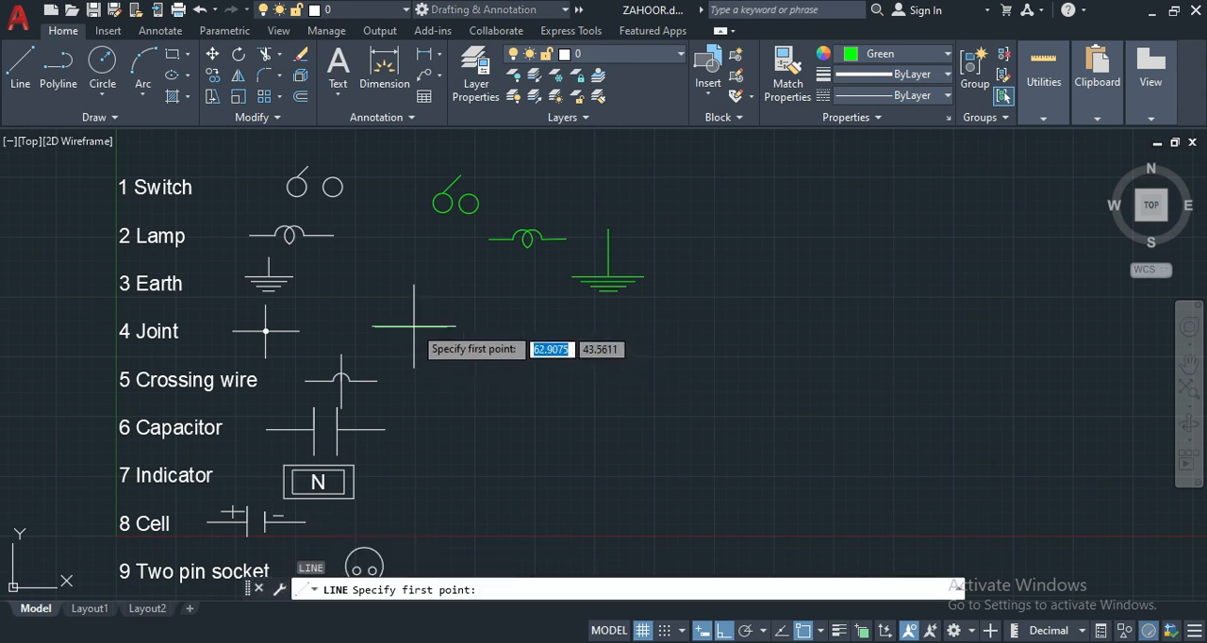
click(415, 327)
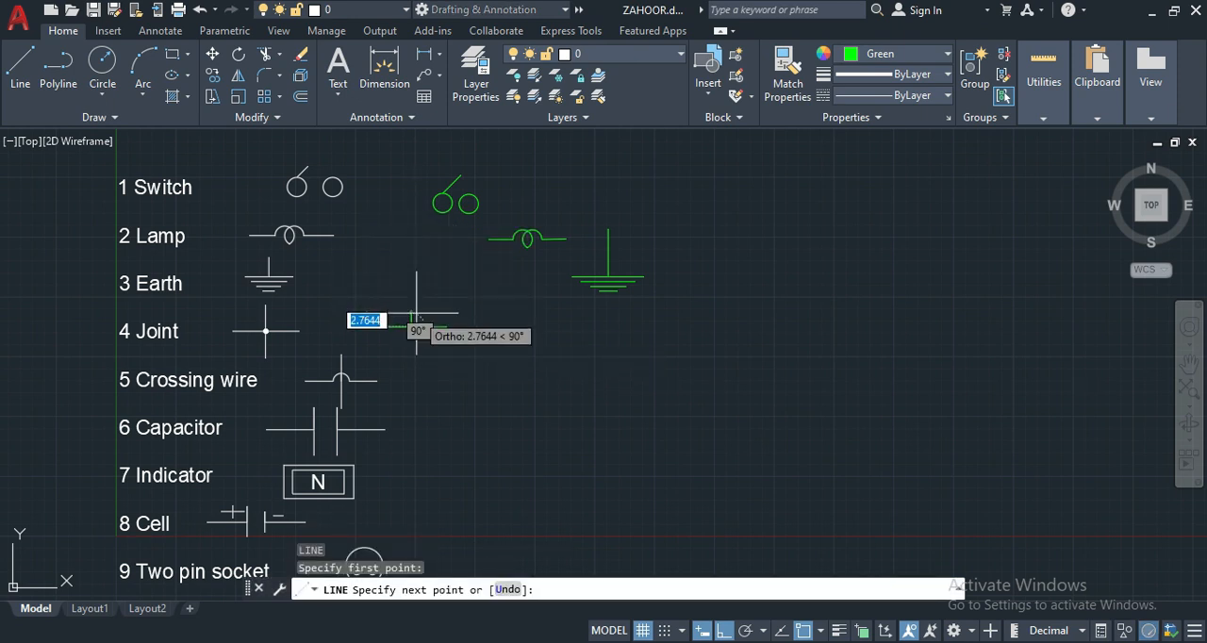
text(7.5)
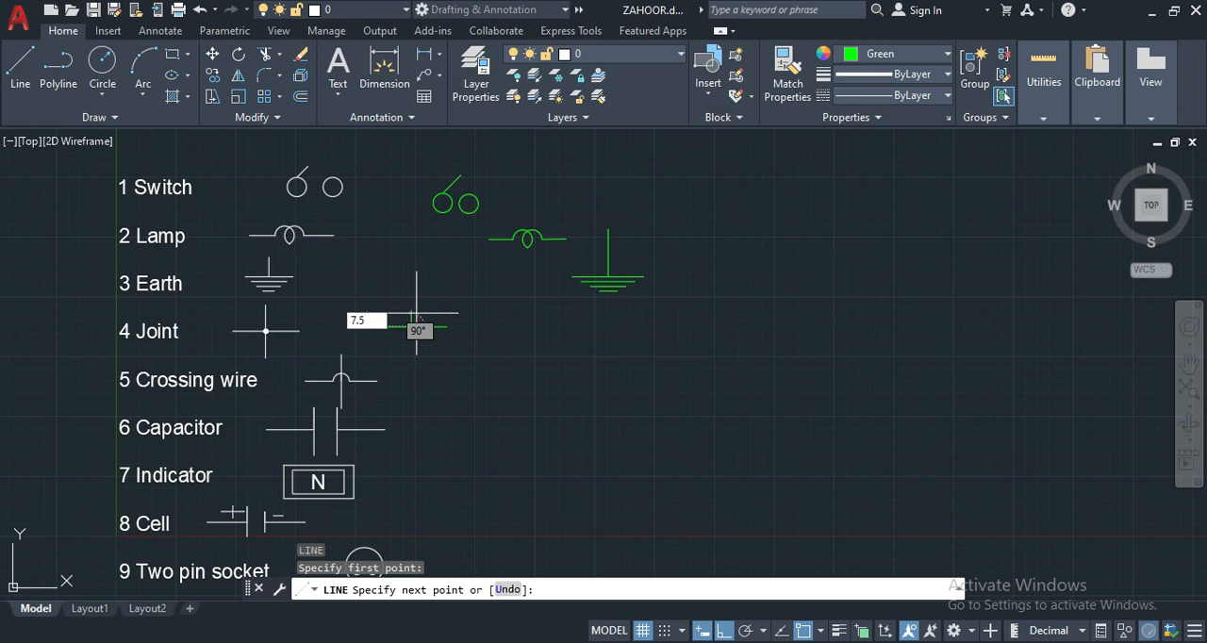
key(Return)
- Draw a vertical line 7.5 units downward from the midpoint of the Joint symbol's horizontal line to complete the cross
key(Return)
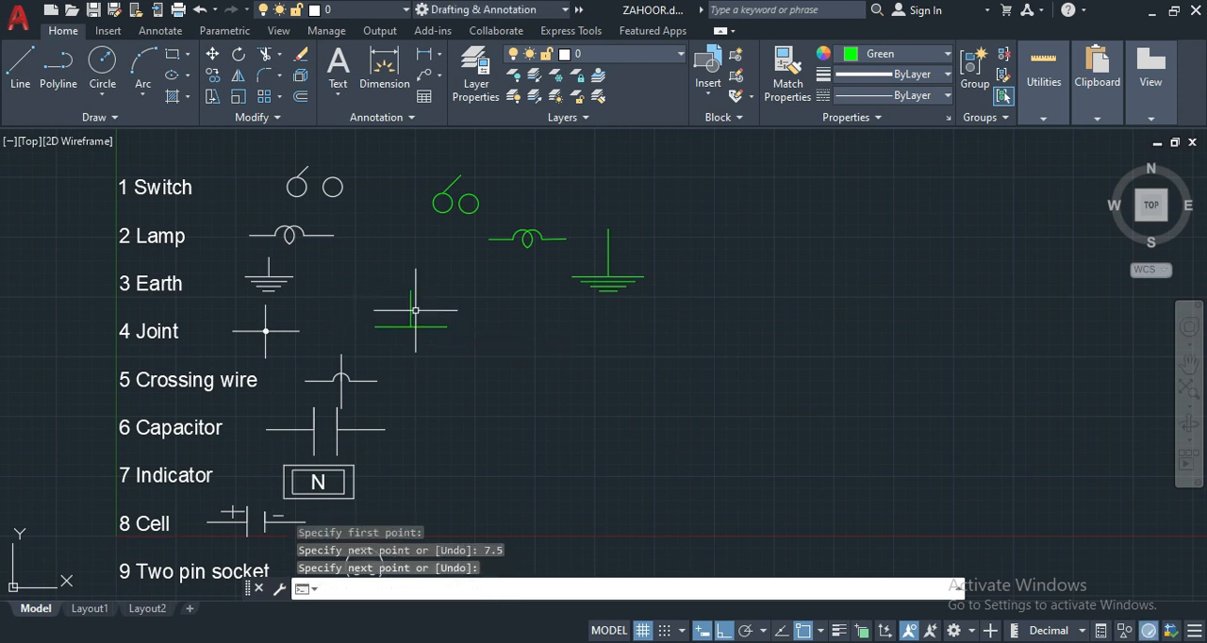
text(L)
key(Return)
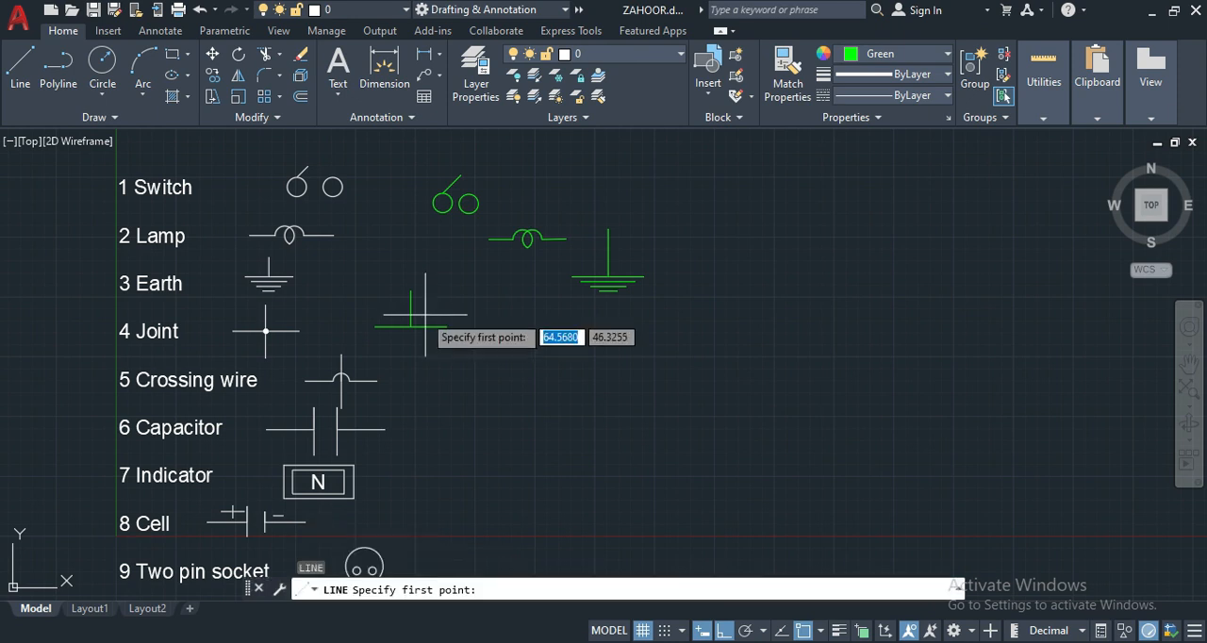
click(411, 326)
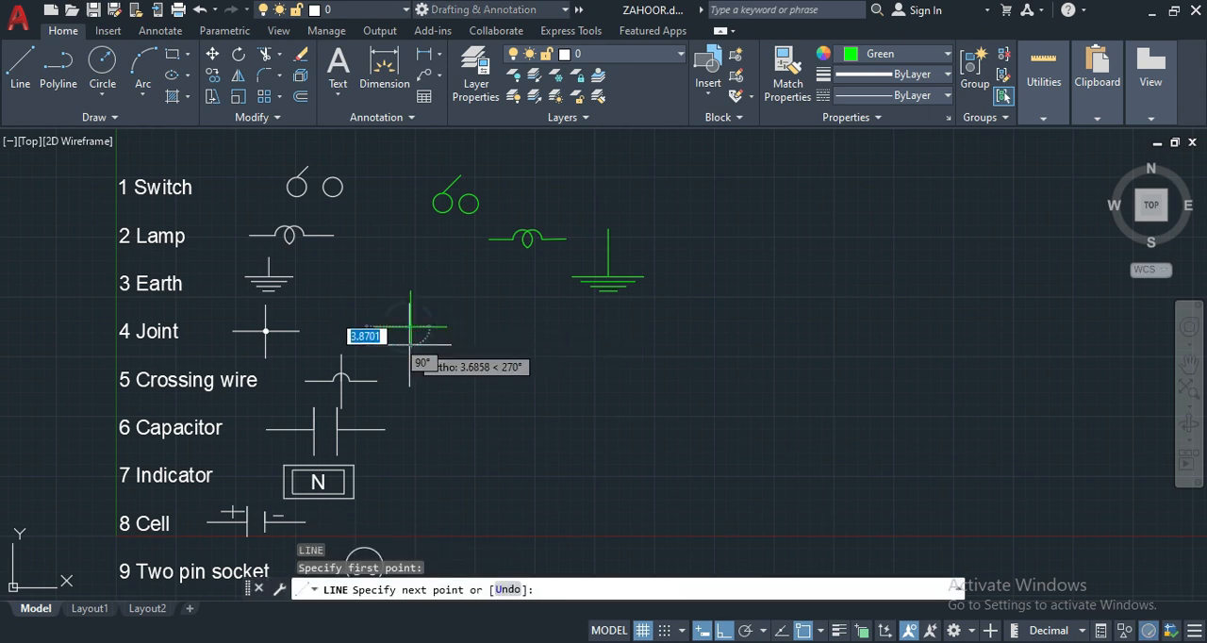
text(7)
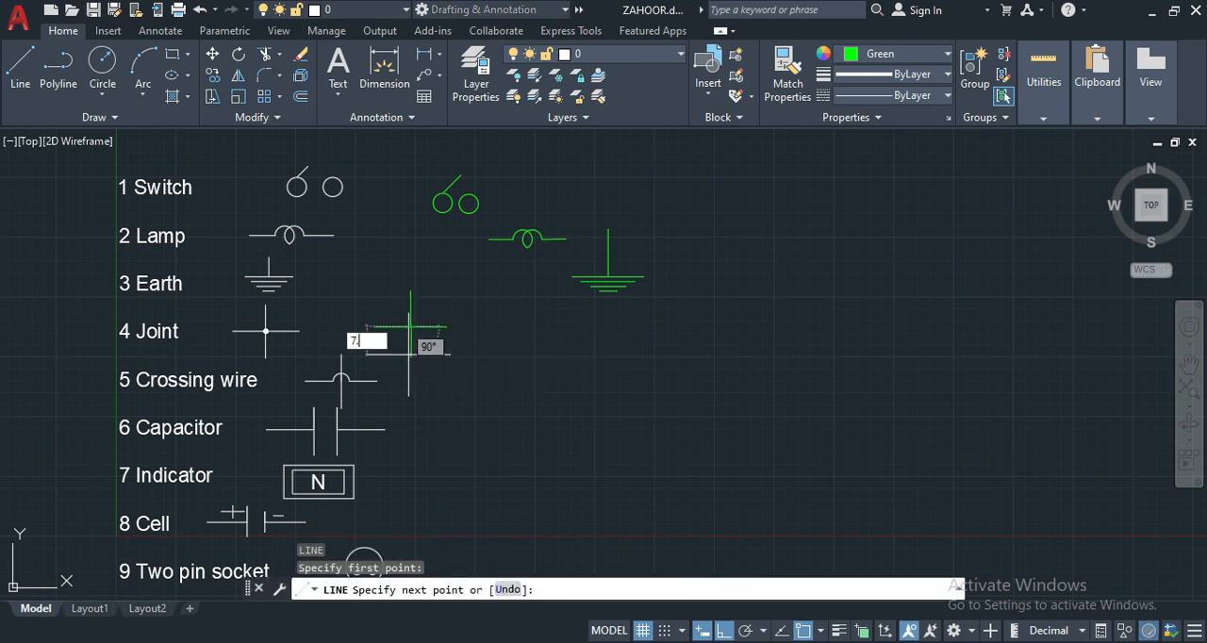
text(.5)
key(Return)
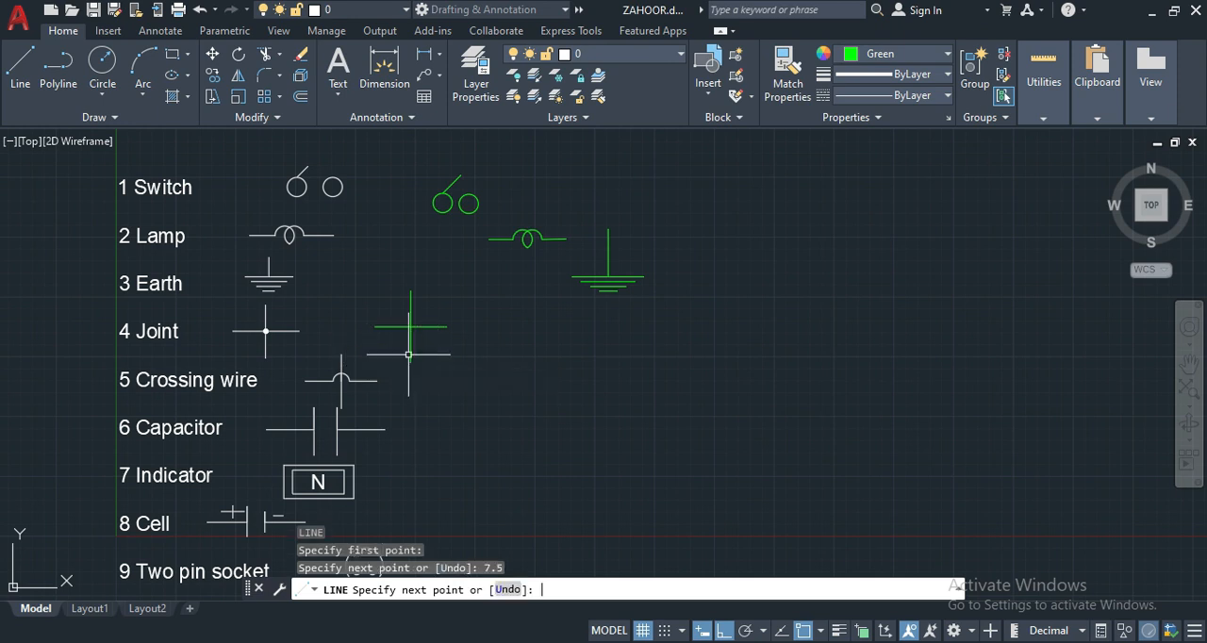
key(Return)
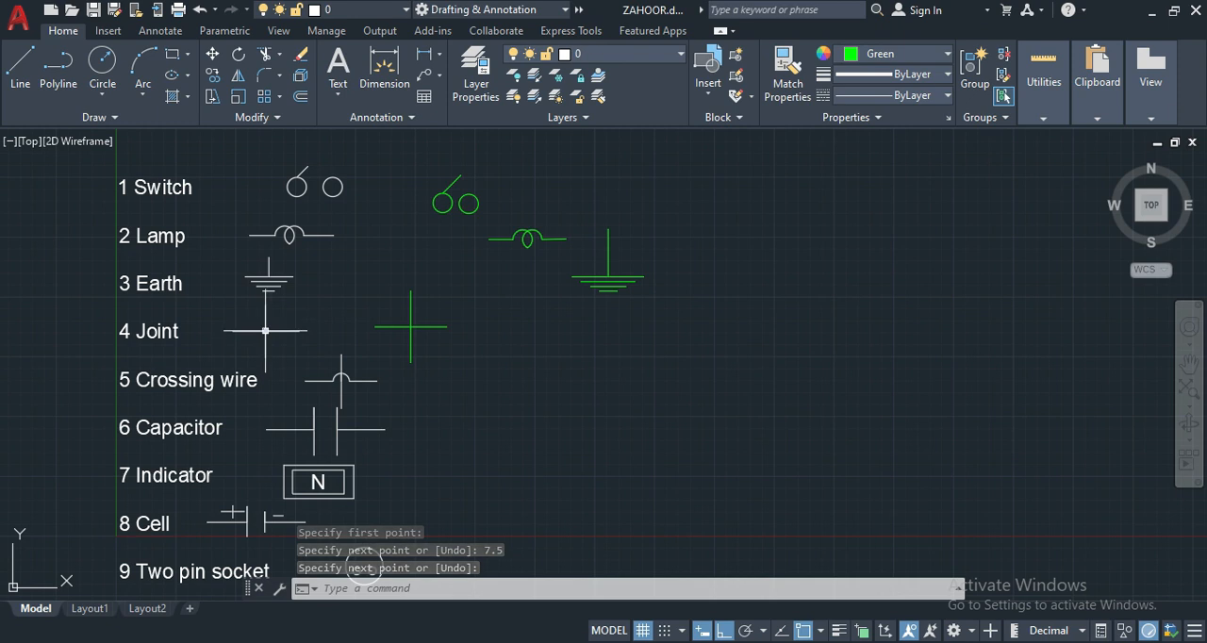
- Place a small filled donut at the intersection of the green Joint symbol's lines, picking its diameters in the drawing
text(D)
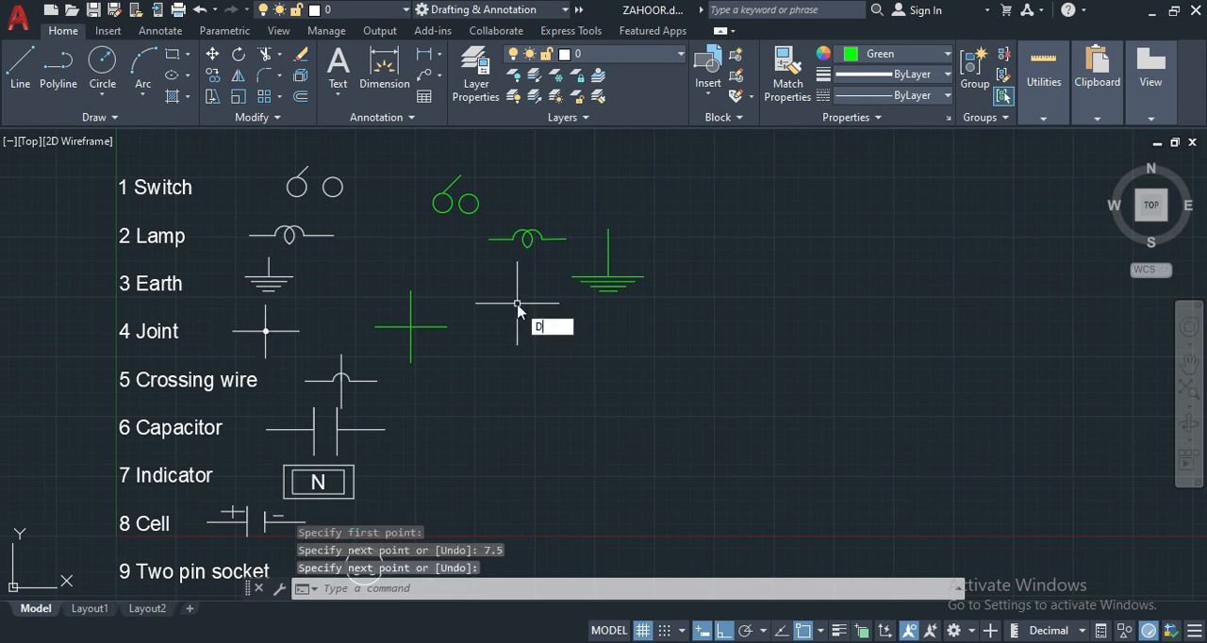
text(O)
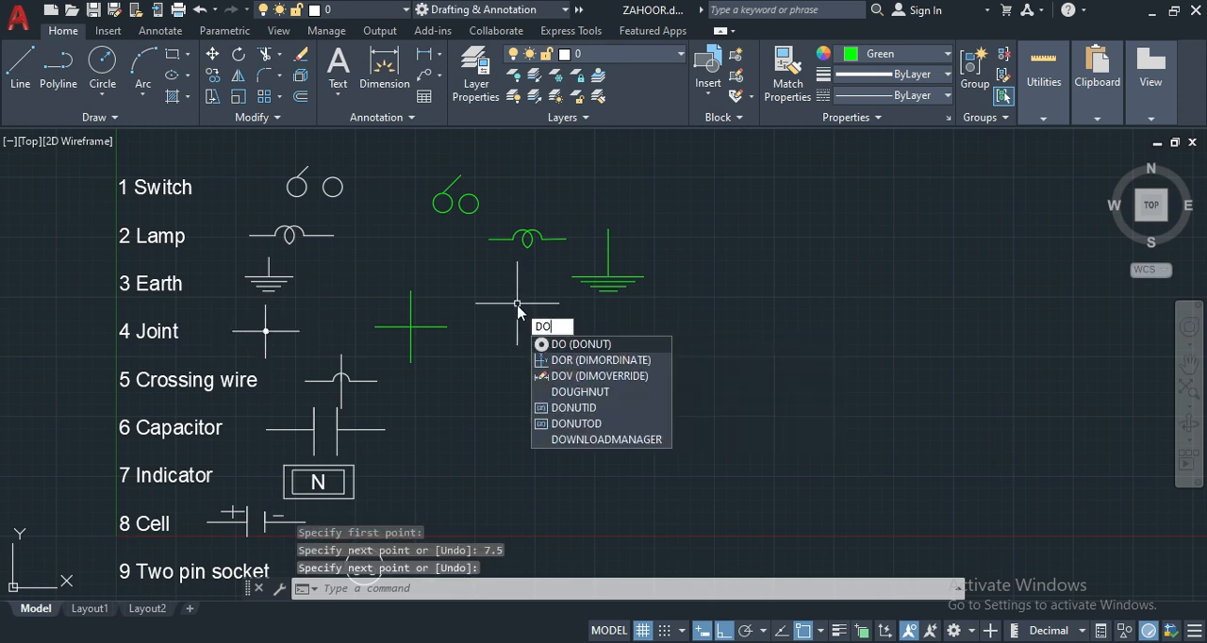
key(Return)
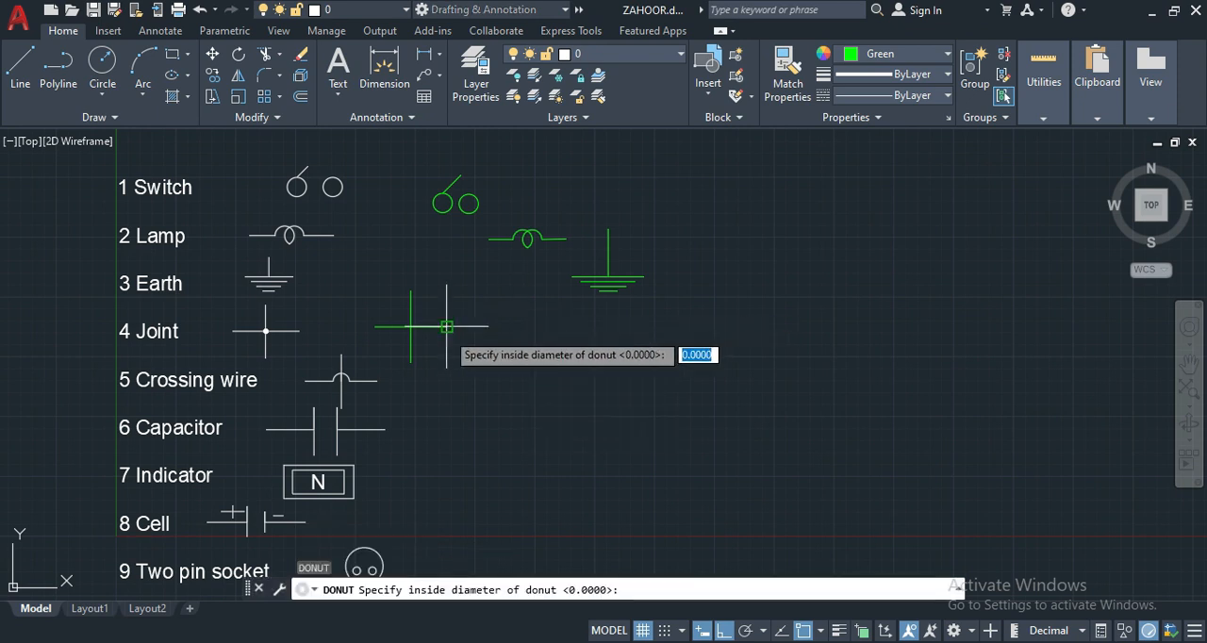
click(411, 326)
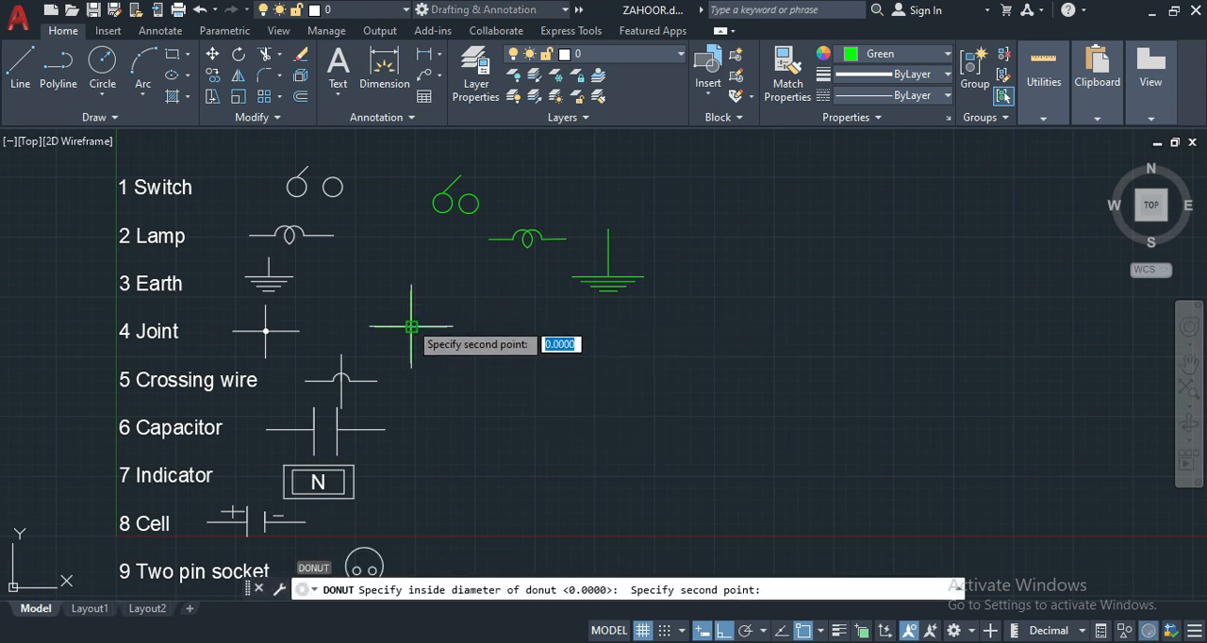
click(412, 326)
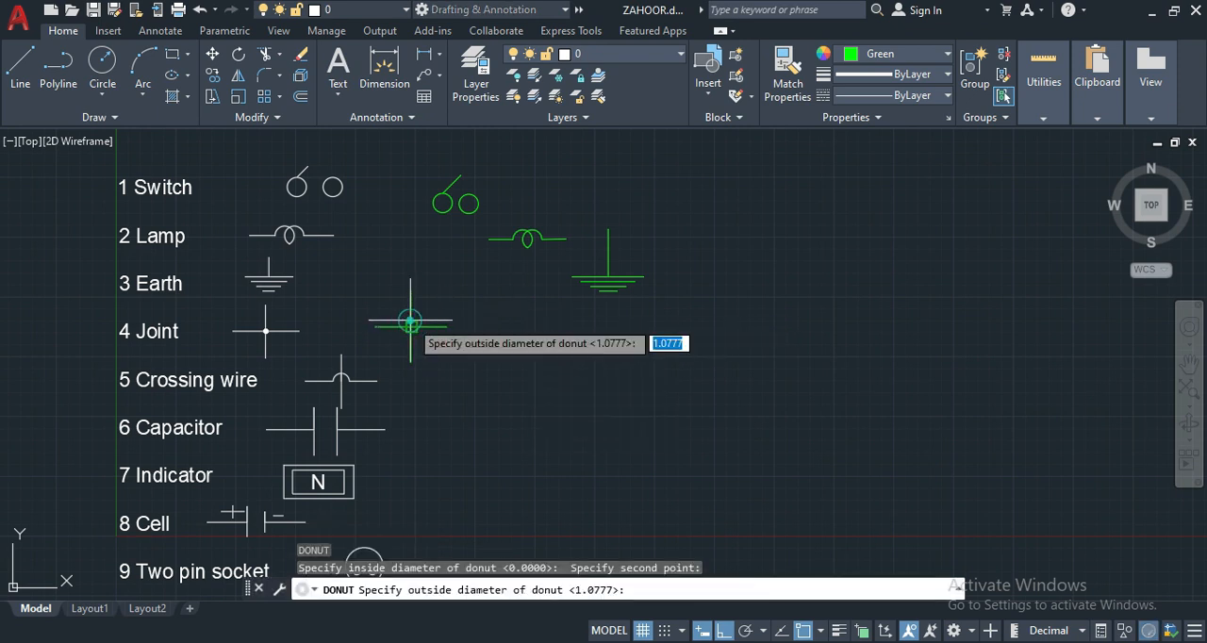
click(411, 326)
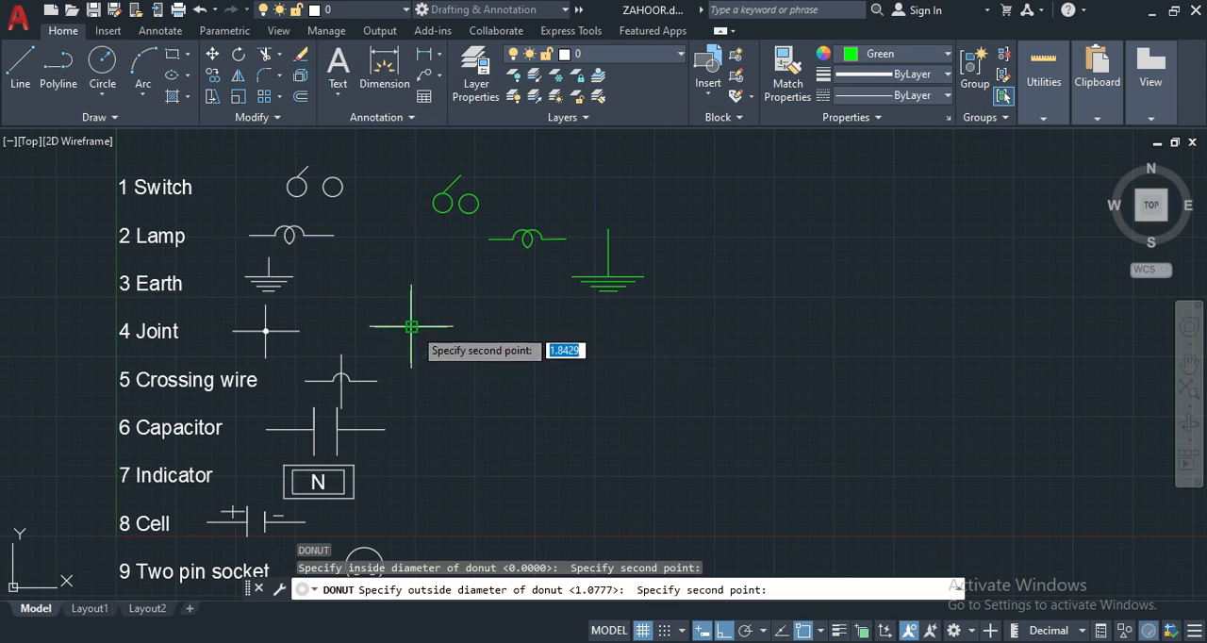
click(411, 326)
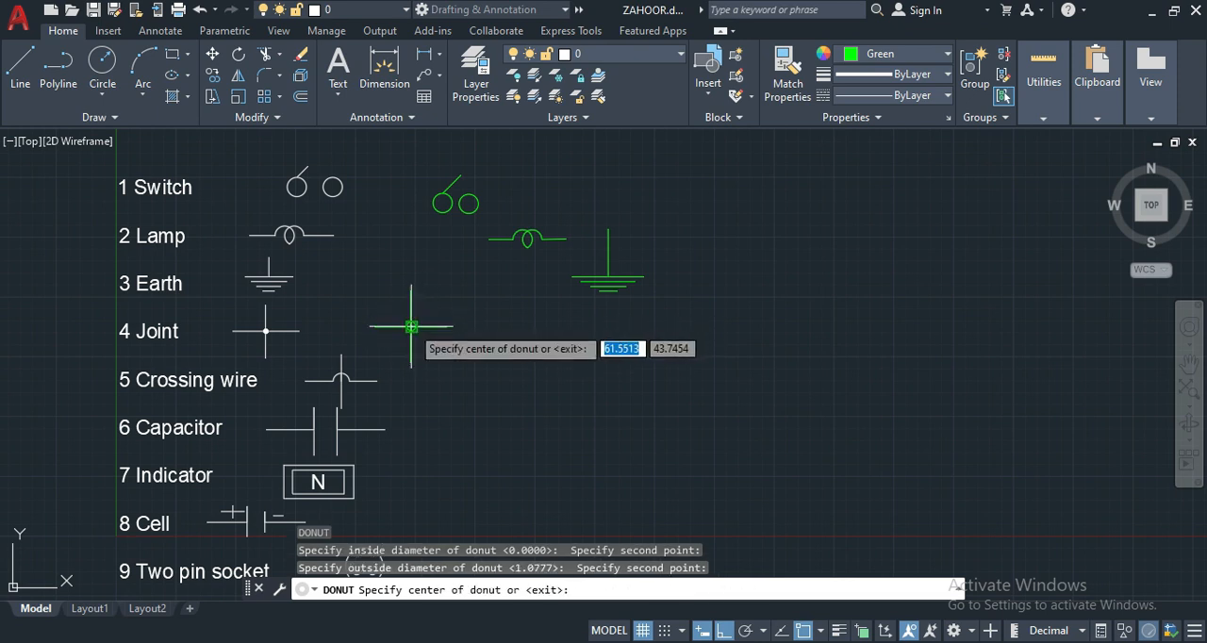
click(411, 326)
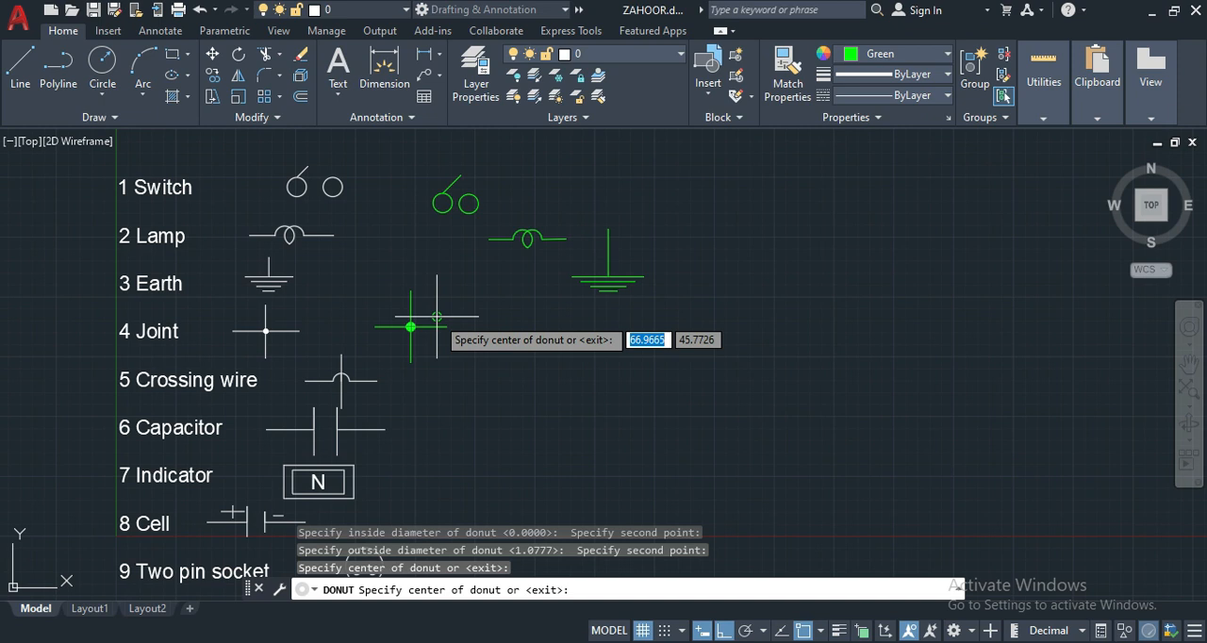
key(Return)
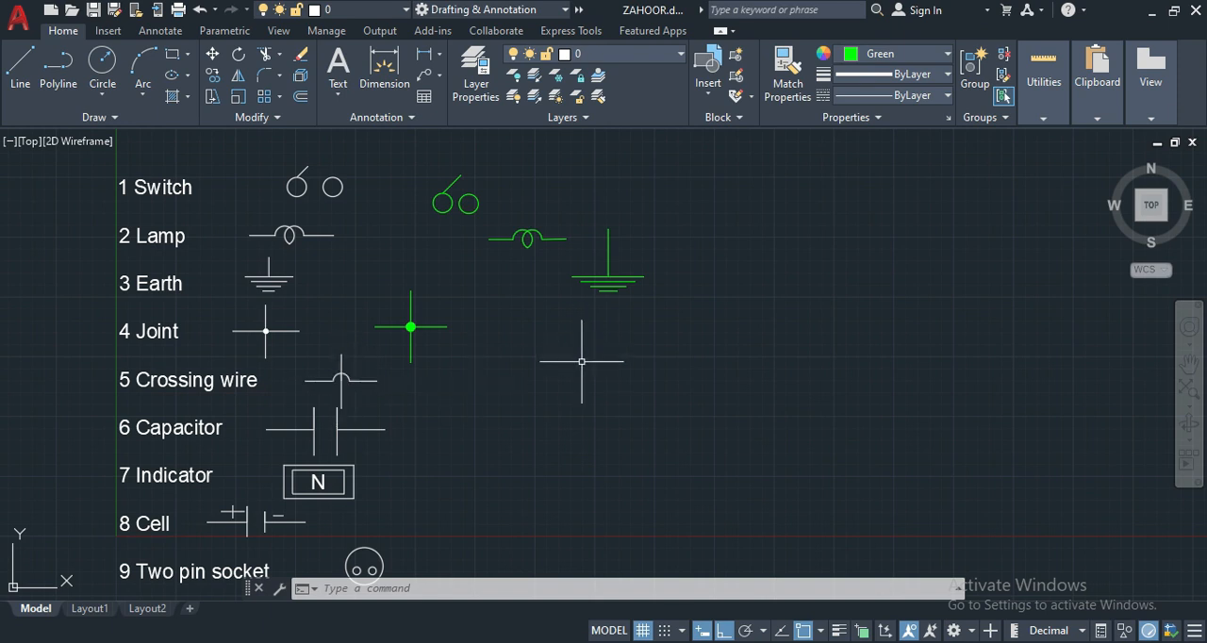
- Draw a circle of radius 3 in the free space beside the reference Crossing wire symbol
key(Return)
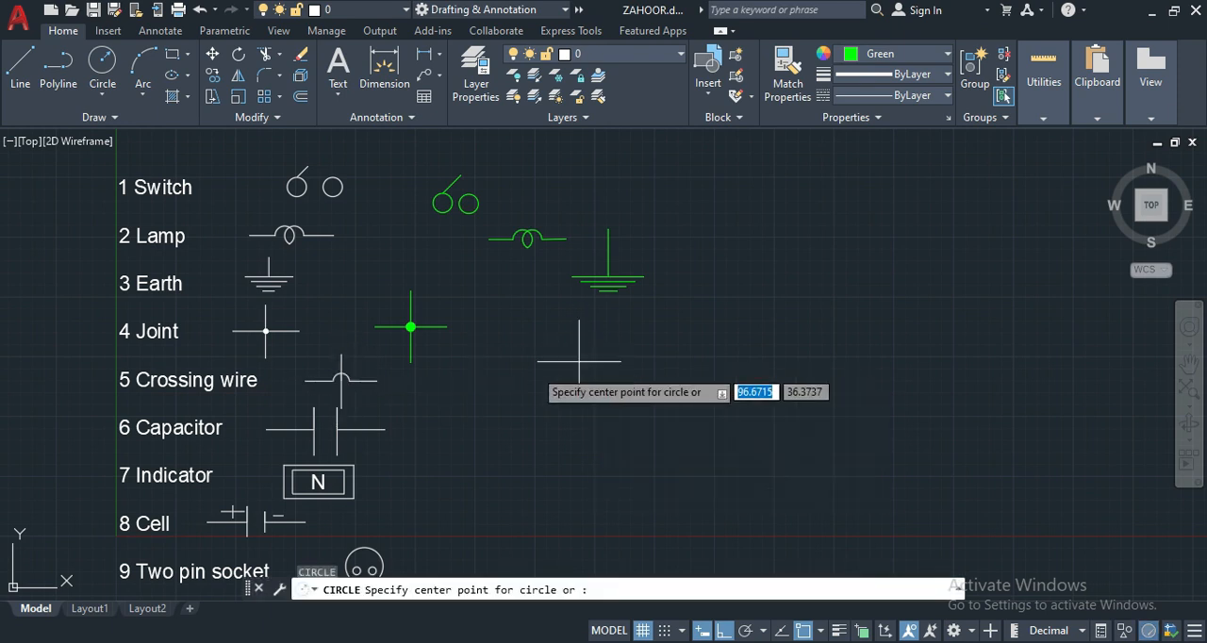
click(520, 383)
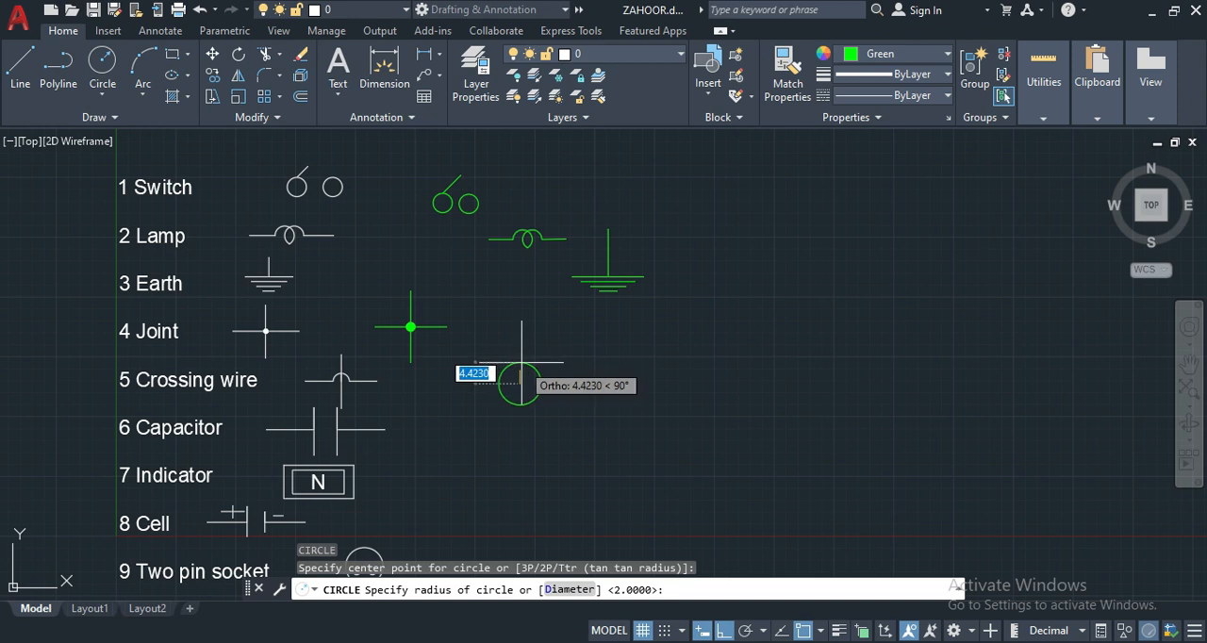
text(3)
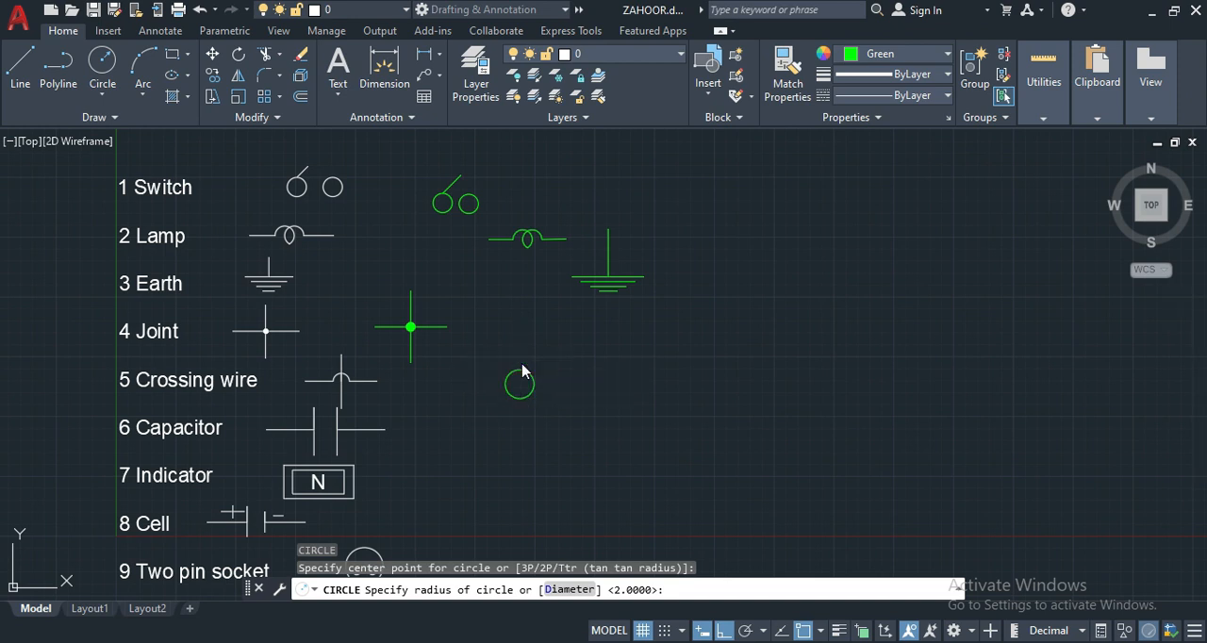
key(Return)
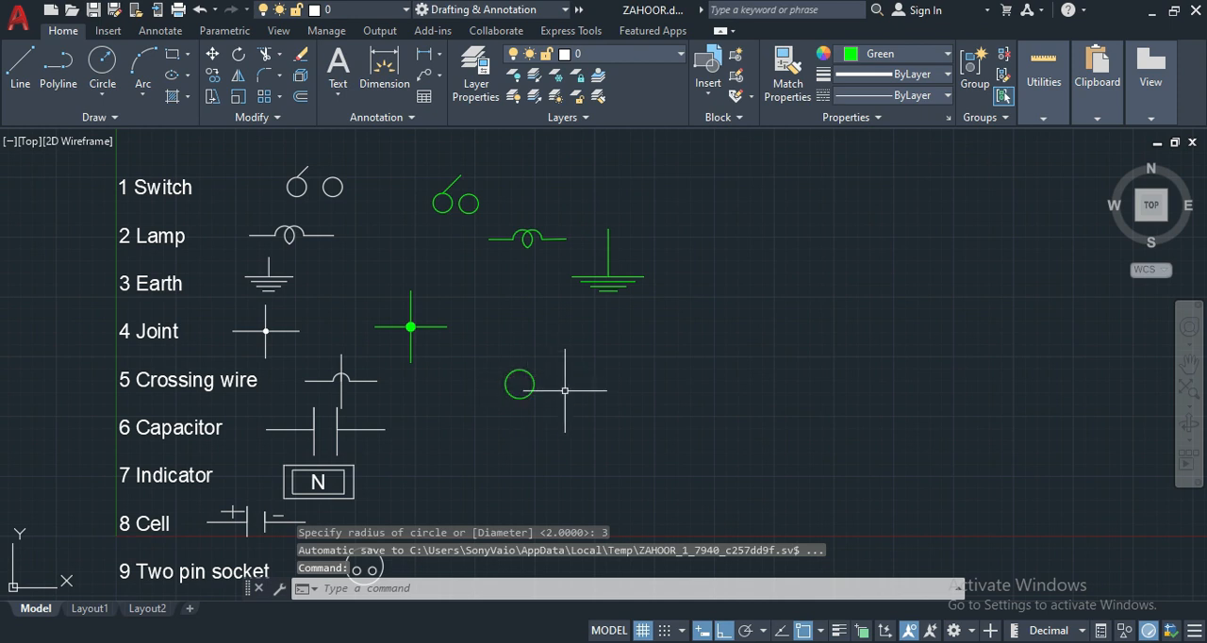
- Draw a horizontal line 5 units long outward from the right quadrant of the crossing wire circle
text(l)
key(Return)
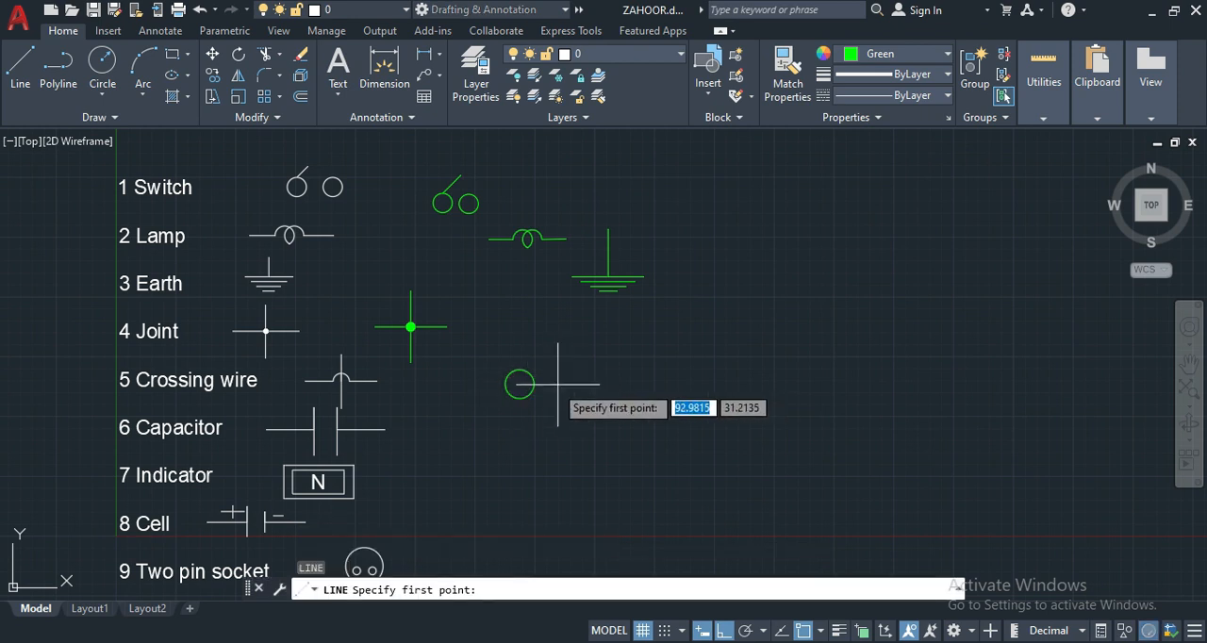
click(534, 383)
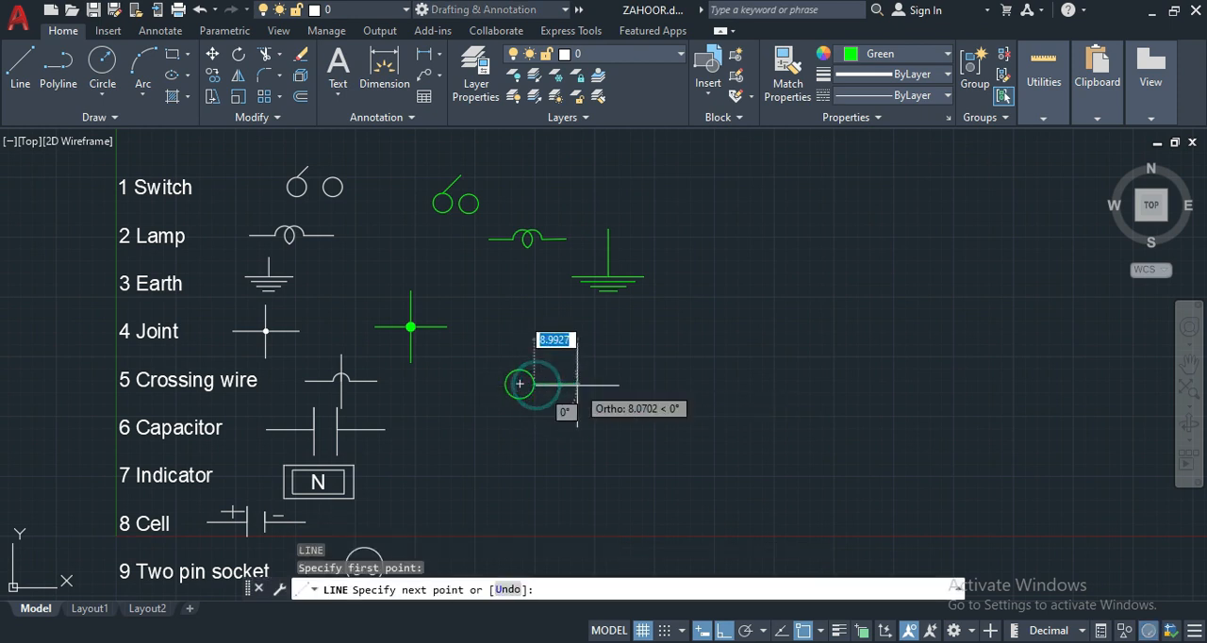
text(5)
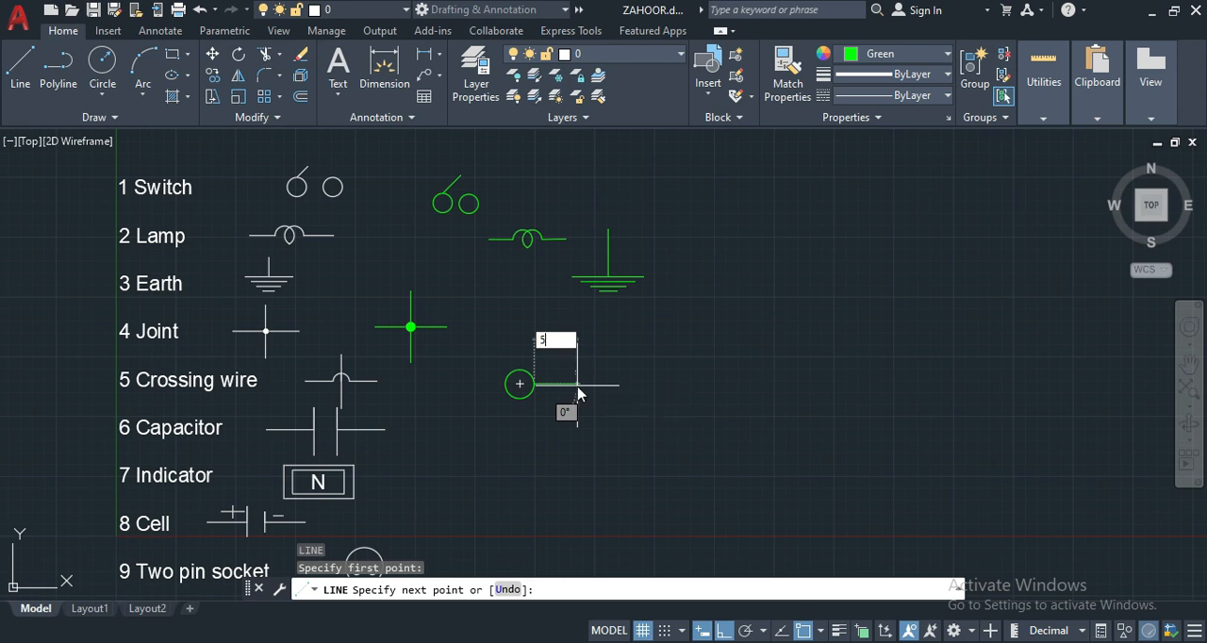
key(Return)
- Draw a horizontal line 5 units long outward from the left quadrant of the crossing wire circle
key(Return)
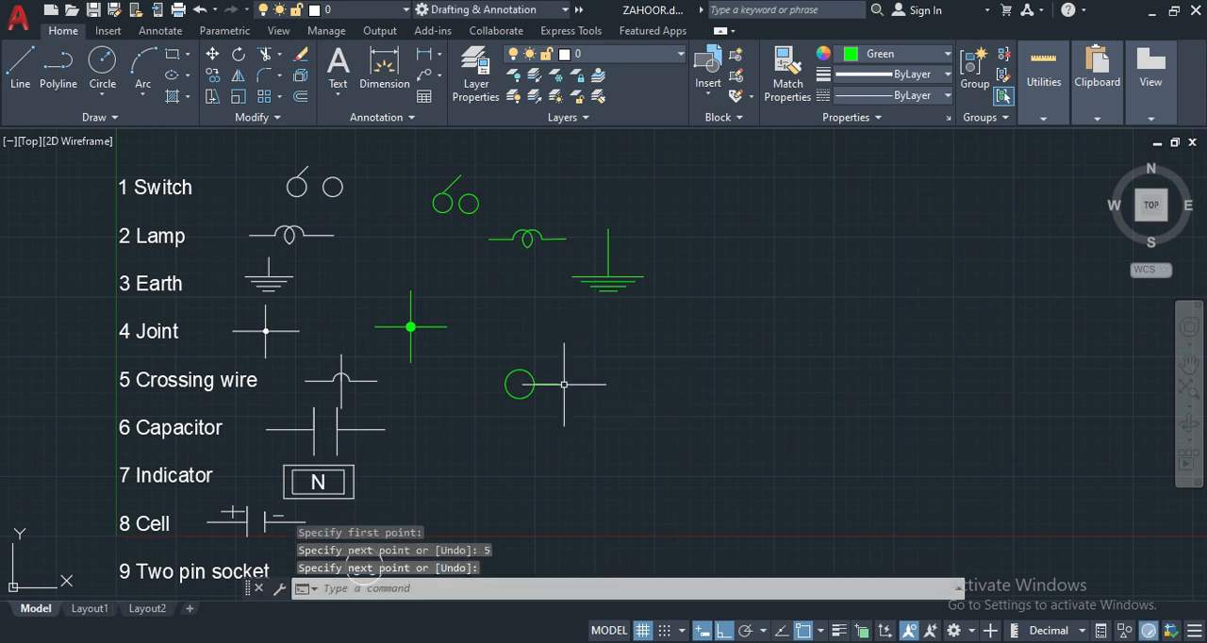
key(Return)
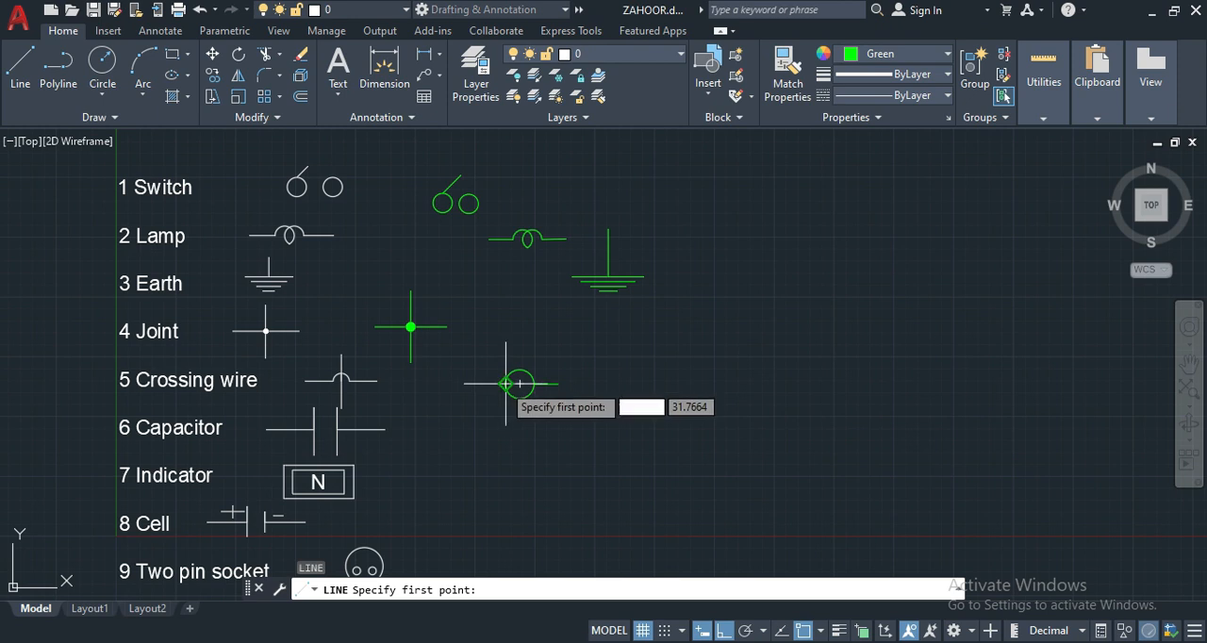
click(506, 384)
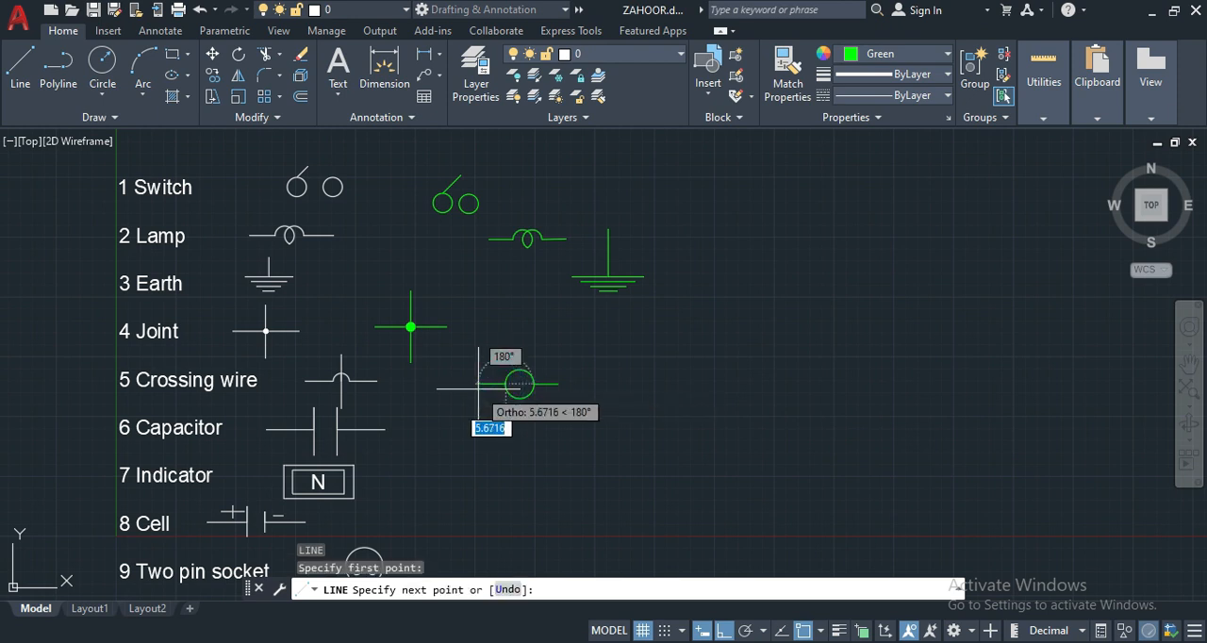
text(5)
key(Return)
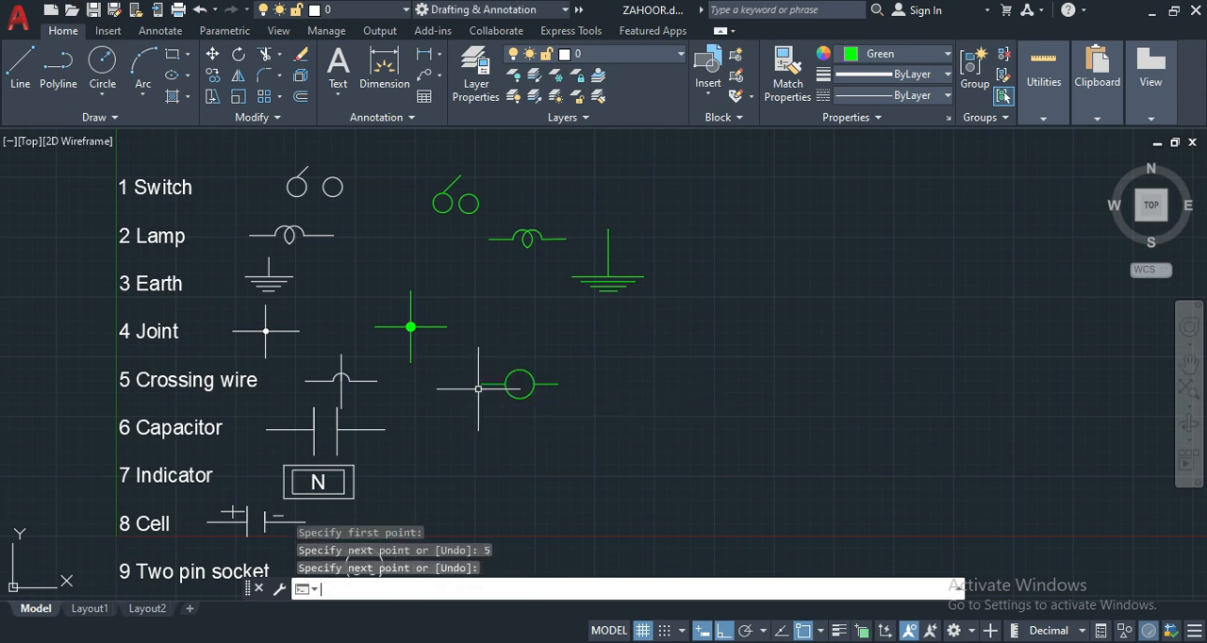
key(Return)
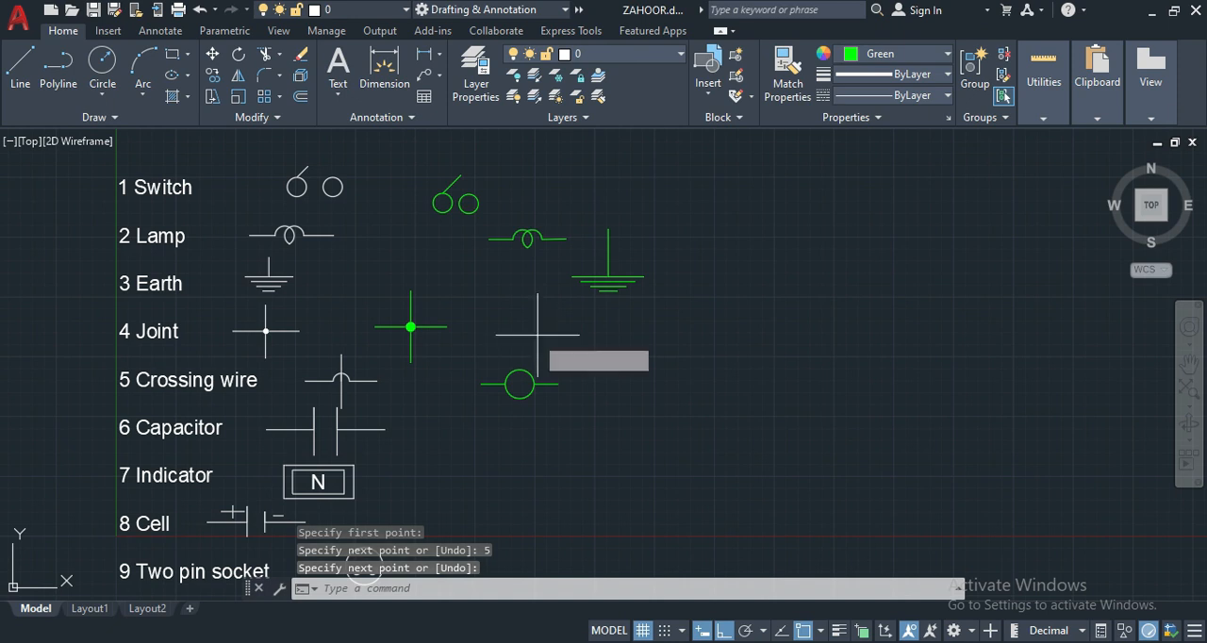
- Draw a vertical line from the crossing wire circle's center, 5 units up and then 15 units down
key(Return)
click(519, 380)
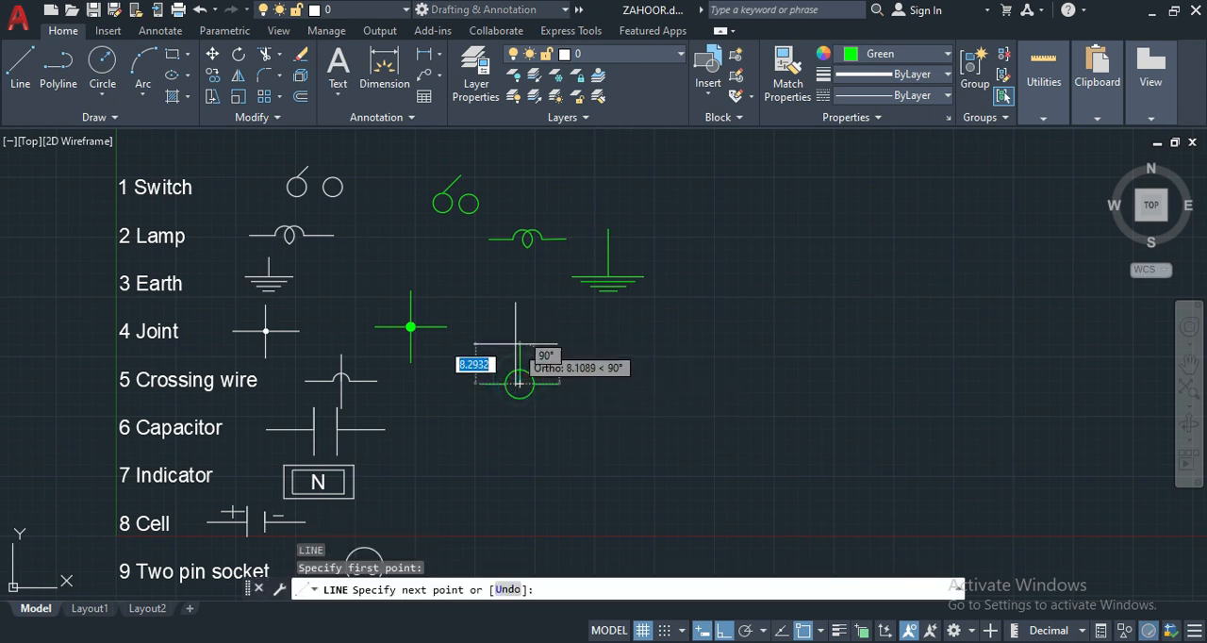
text(5)
key(Return)
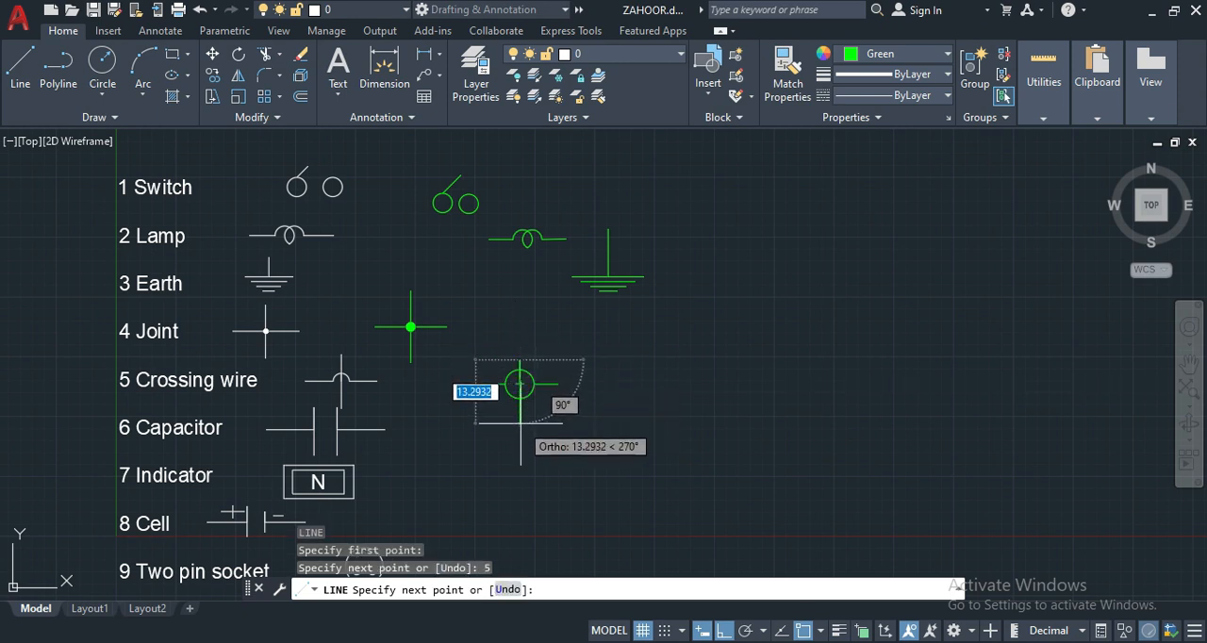
text(1)
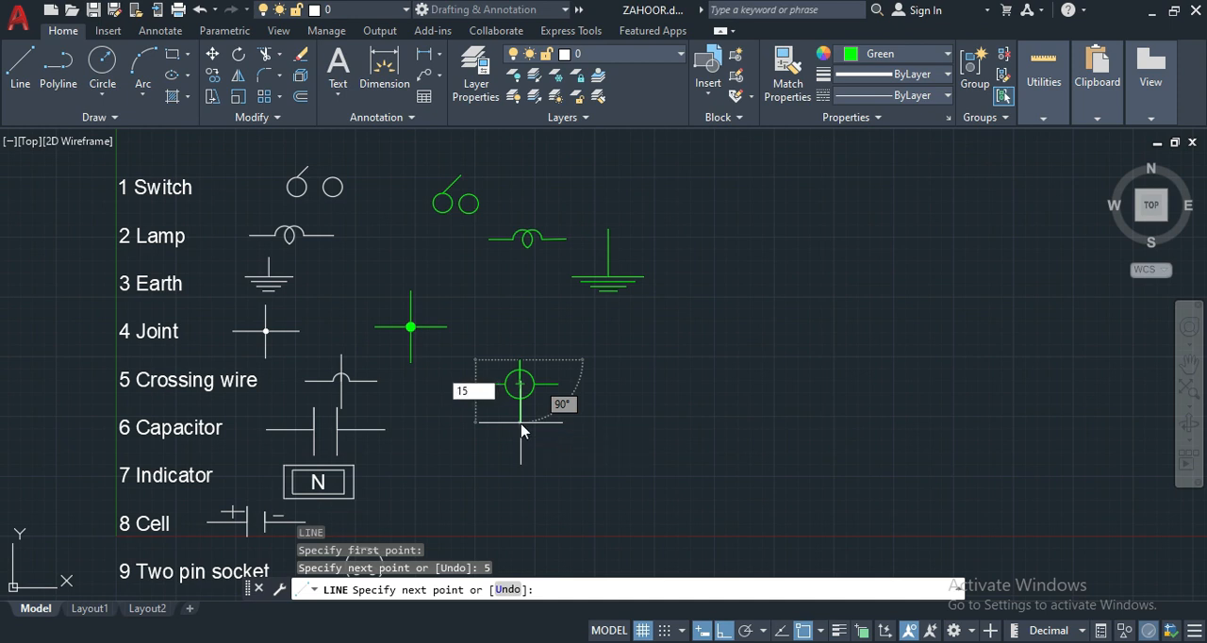
text(5)
key(Return)
key(Return)
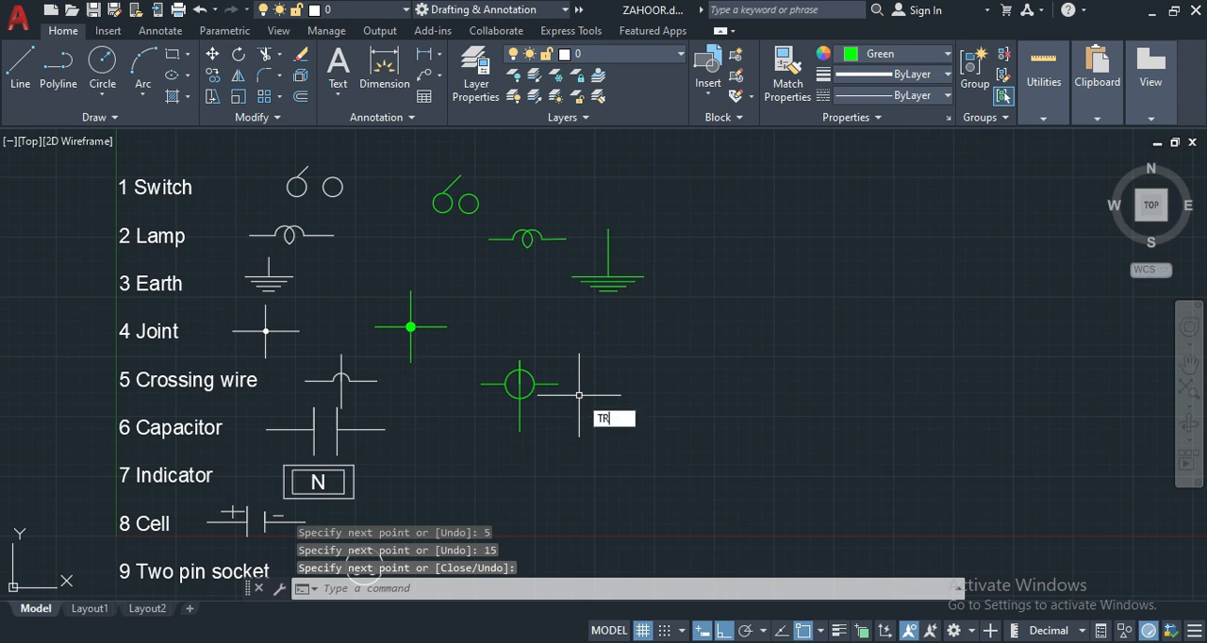
- Trim away the lower half of the crossing wire circle on both sides of the vertical line
key(Return)
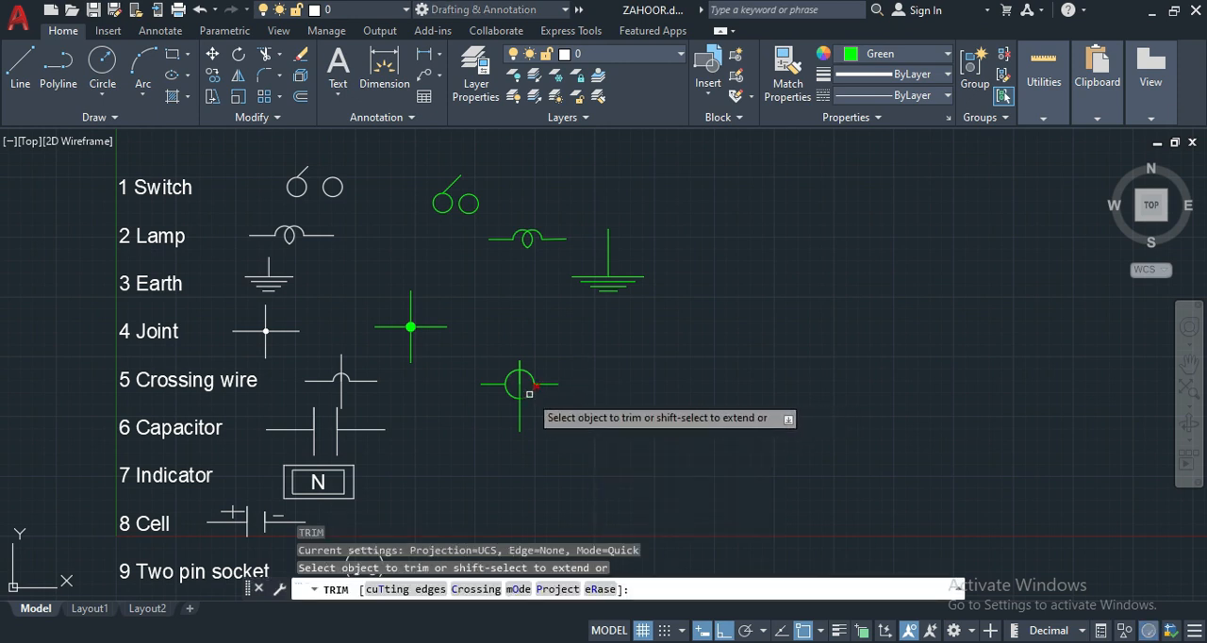
click(529, 394)
click(506, 396)
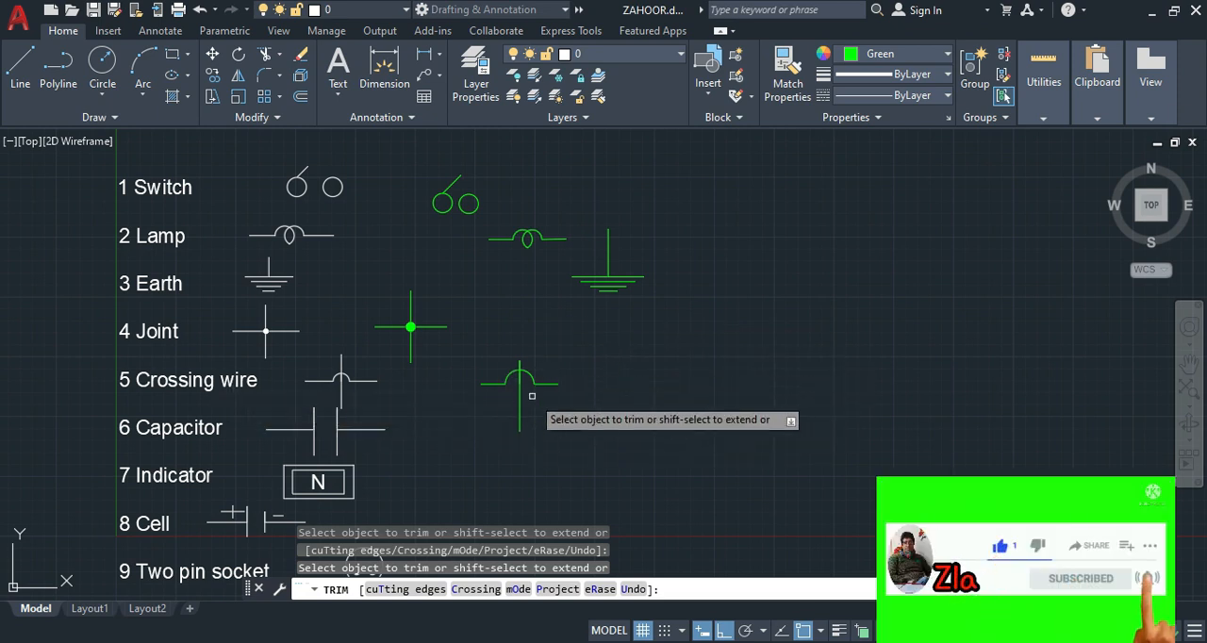
key(Return)
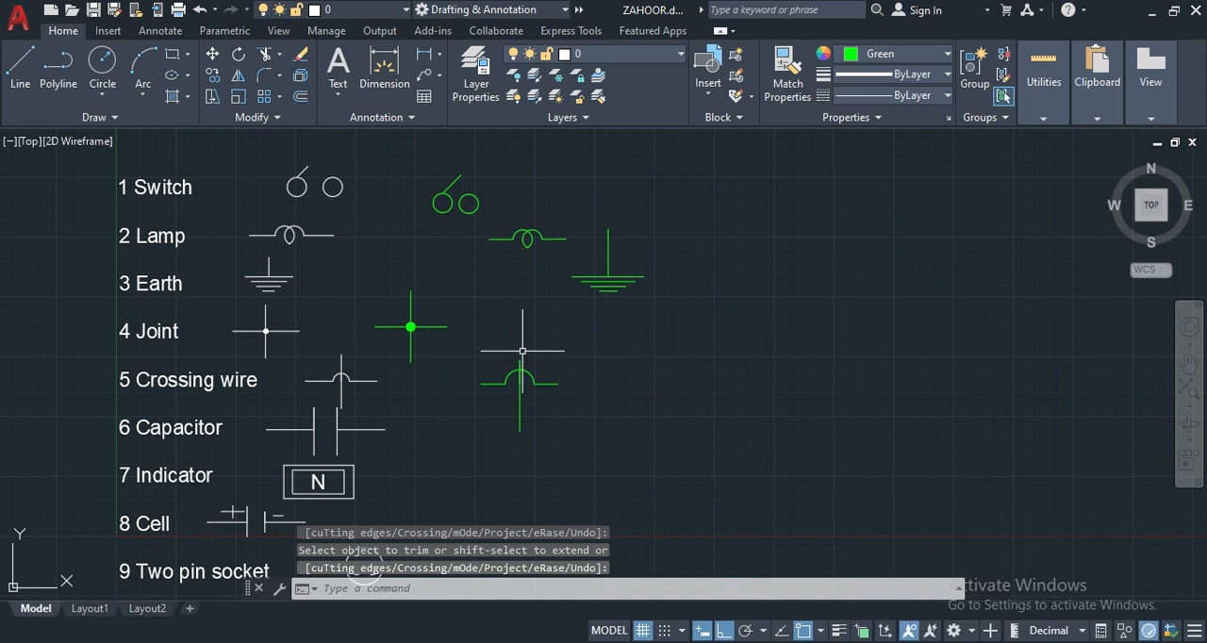
- Draw a 5-unit vertical line upward from the top end of the crossing wire's vertical line
text(l)
key(Return)
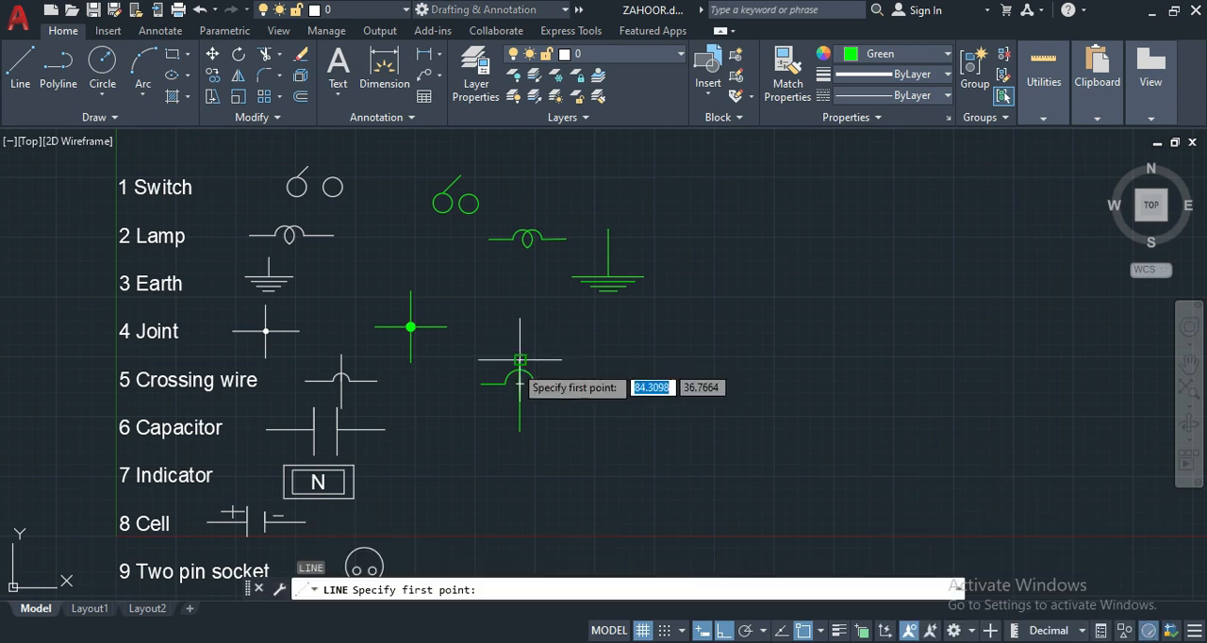
click(519, 383)
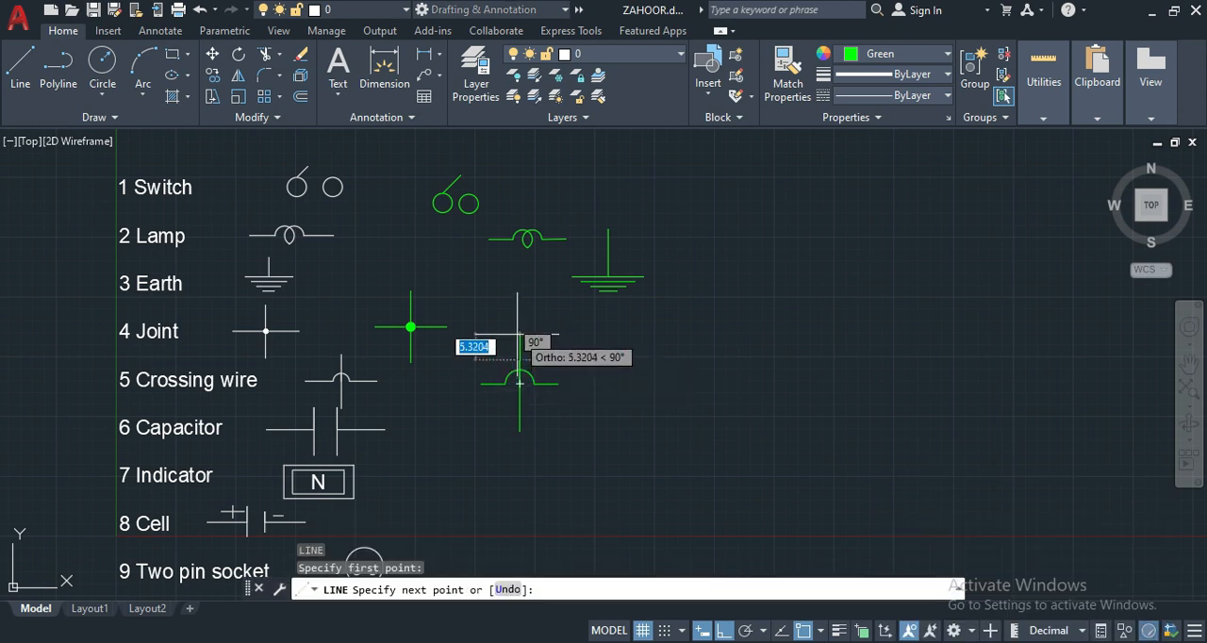
text(5)
key(Return)
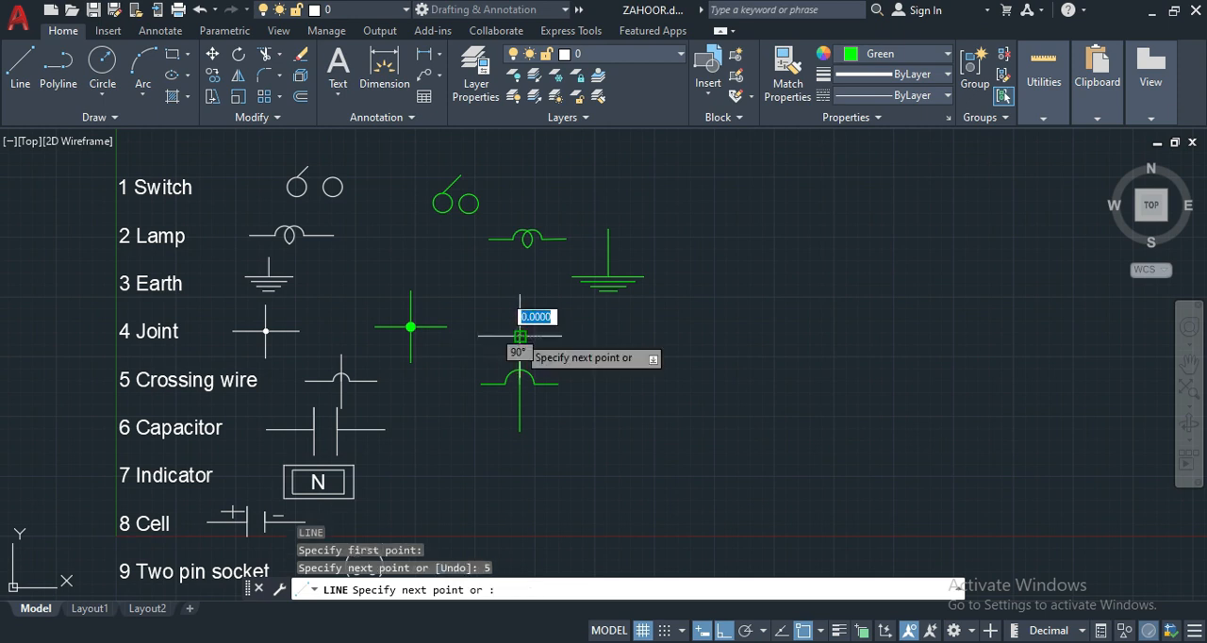
key(Return)
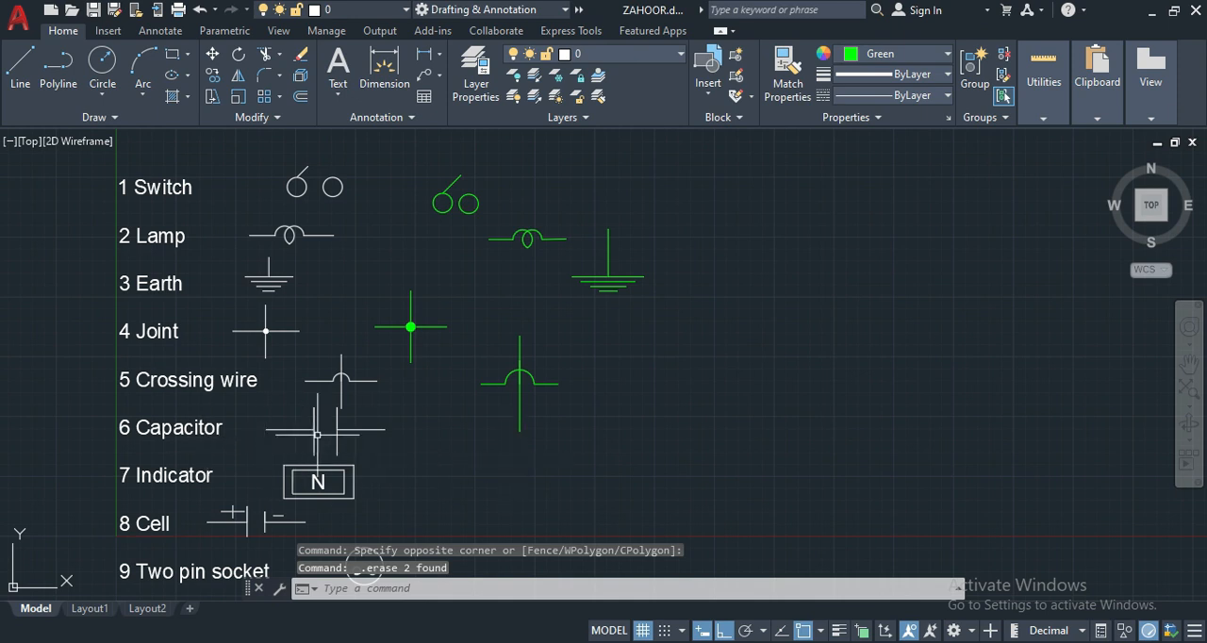
- Draw half of the capacitor: a 15-unit horizontal lead to the right, then a plate line 6 units up and 12 units down
key(Return)
click(619, 433)
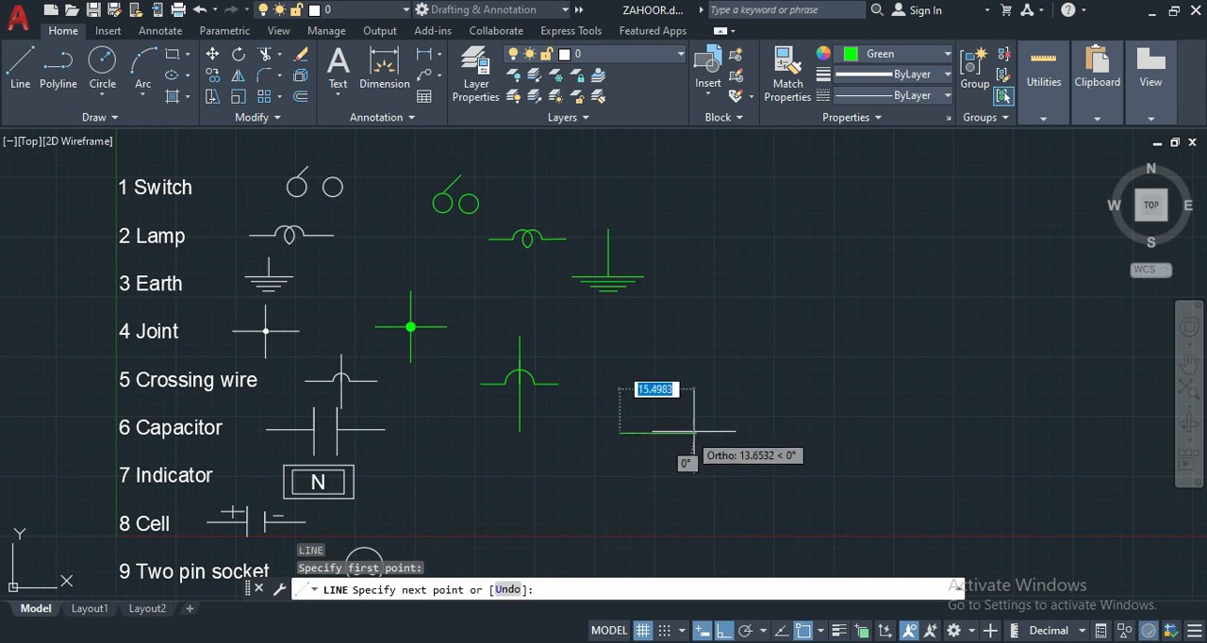
text(15)
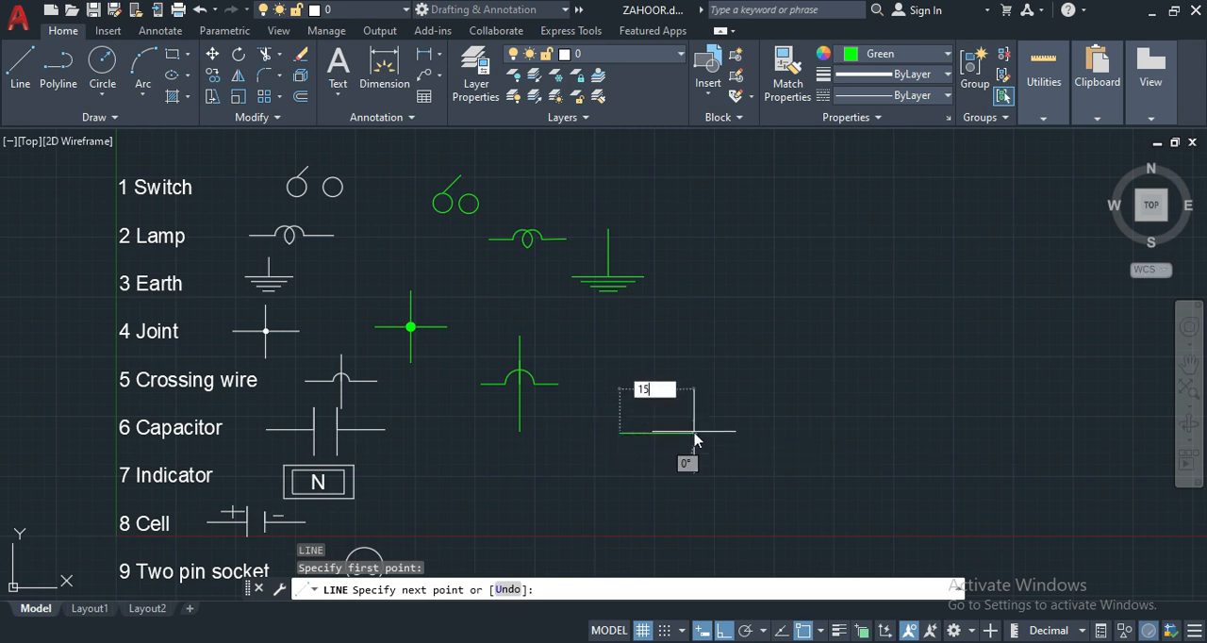
key(Return)
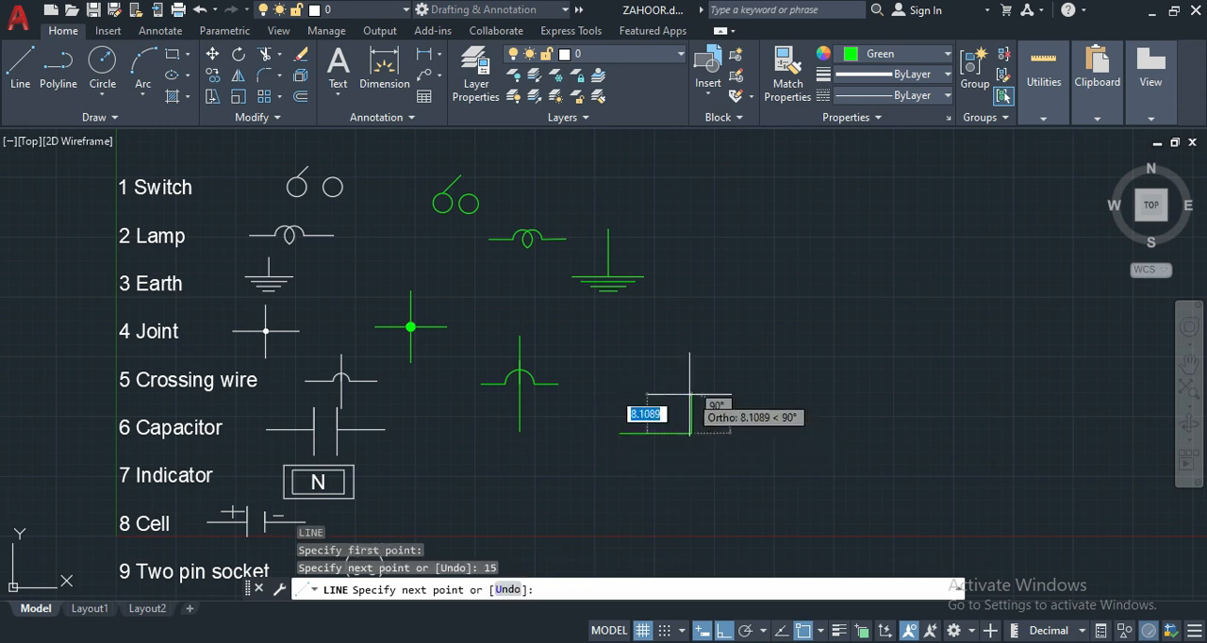
text(6)
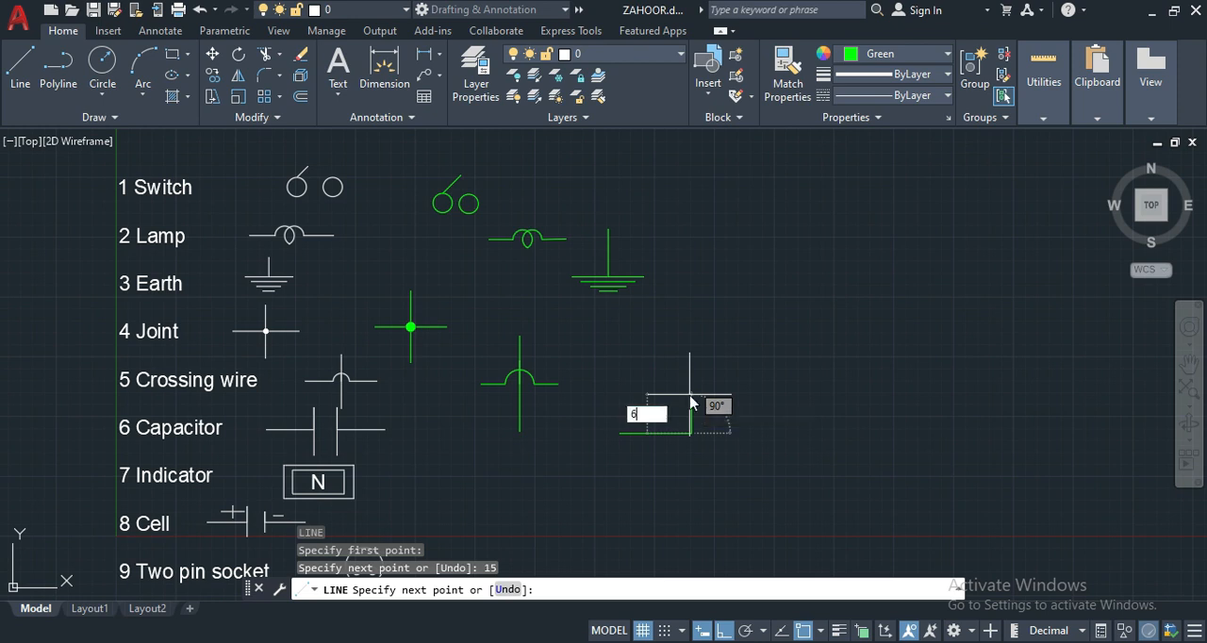
key(Return)
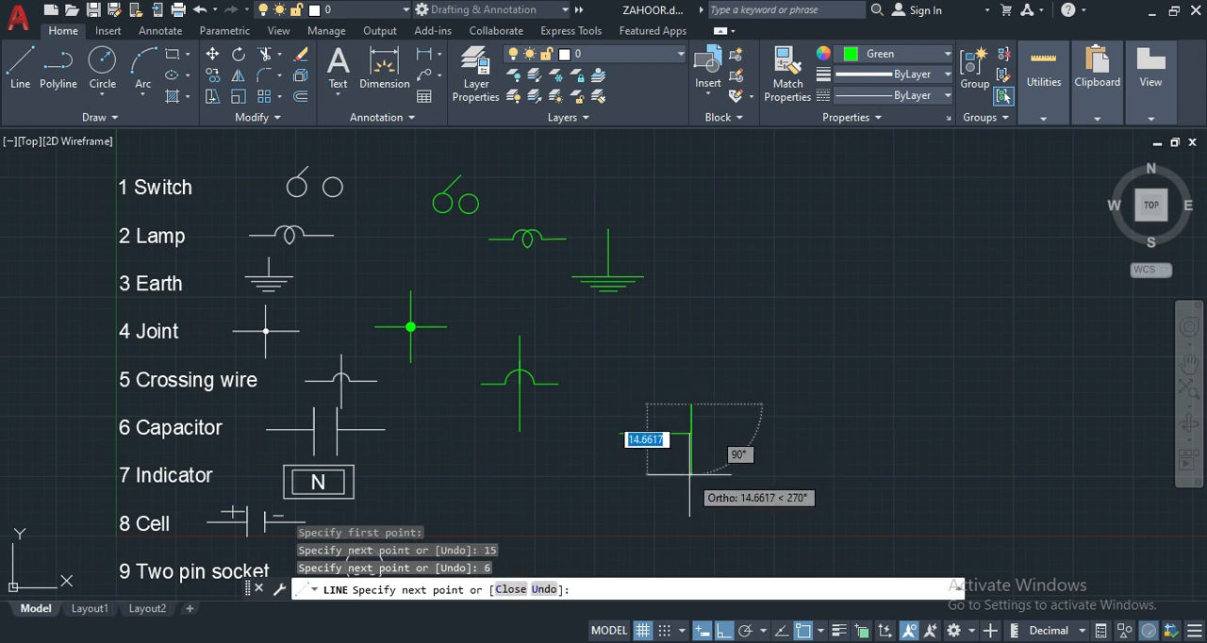
text(12)
key(Return)
key(Return)
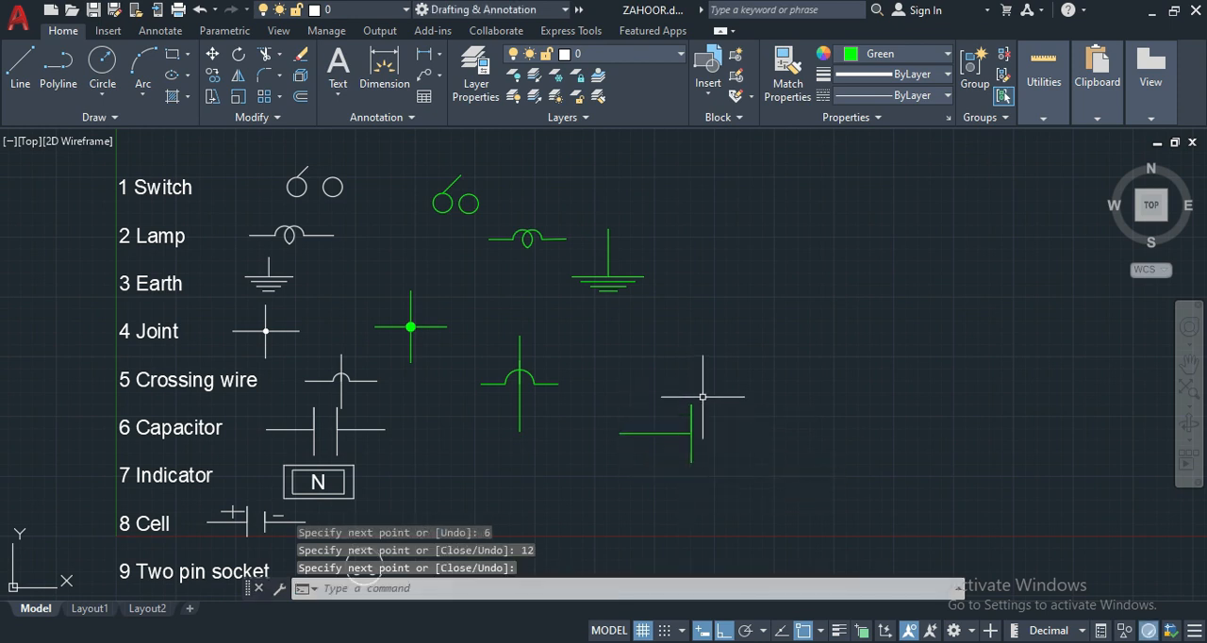
- Mirror the capacitor half across a vertical line just to the right of its plate, keeping the source objects
click(715, 400)
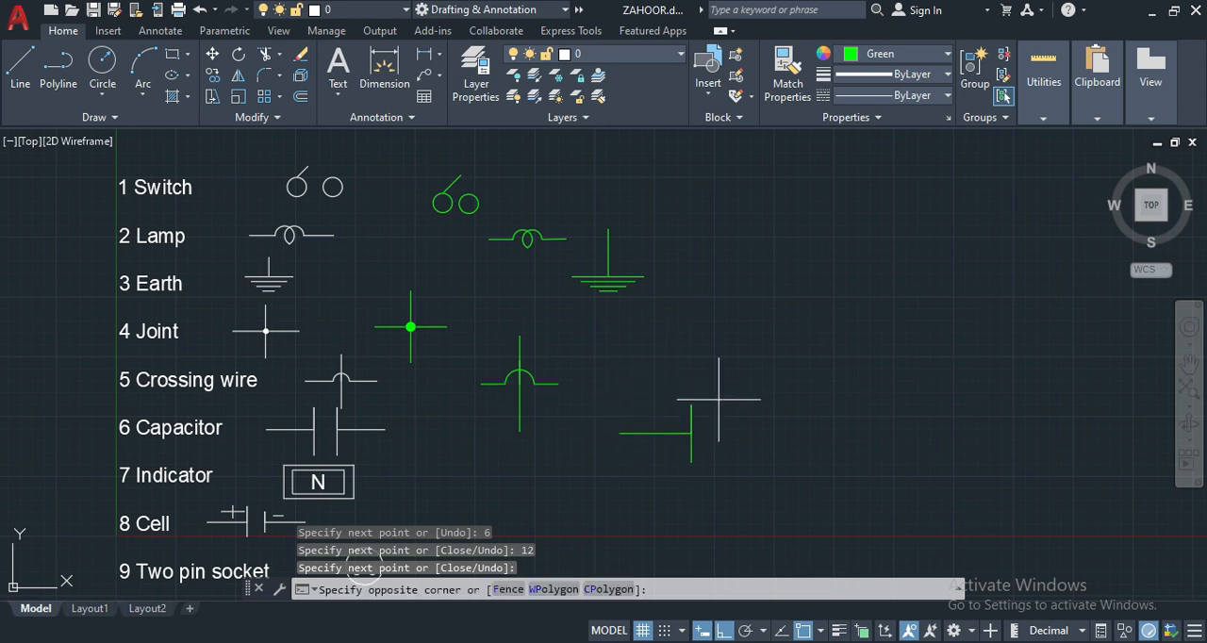
click(605, 464)
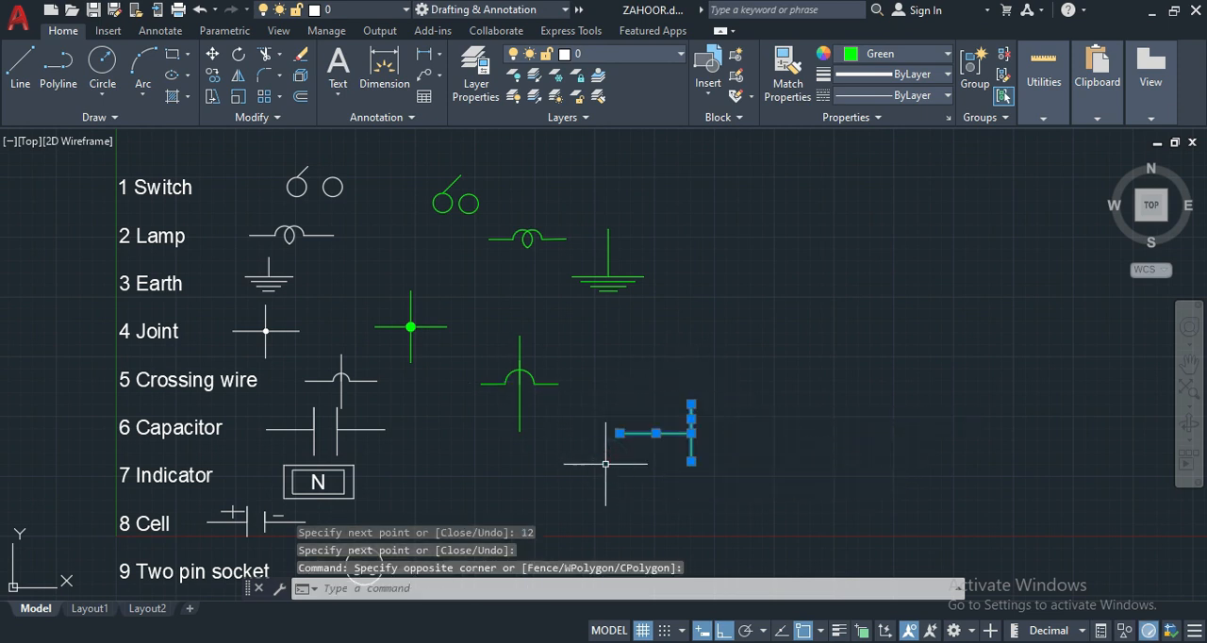
text(MI)
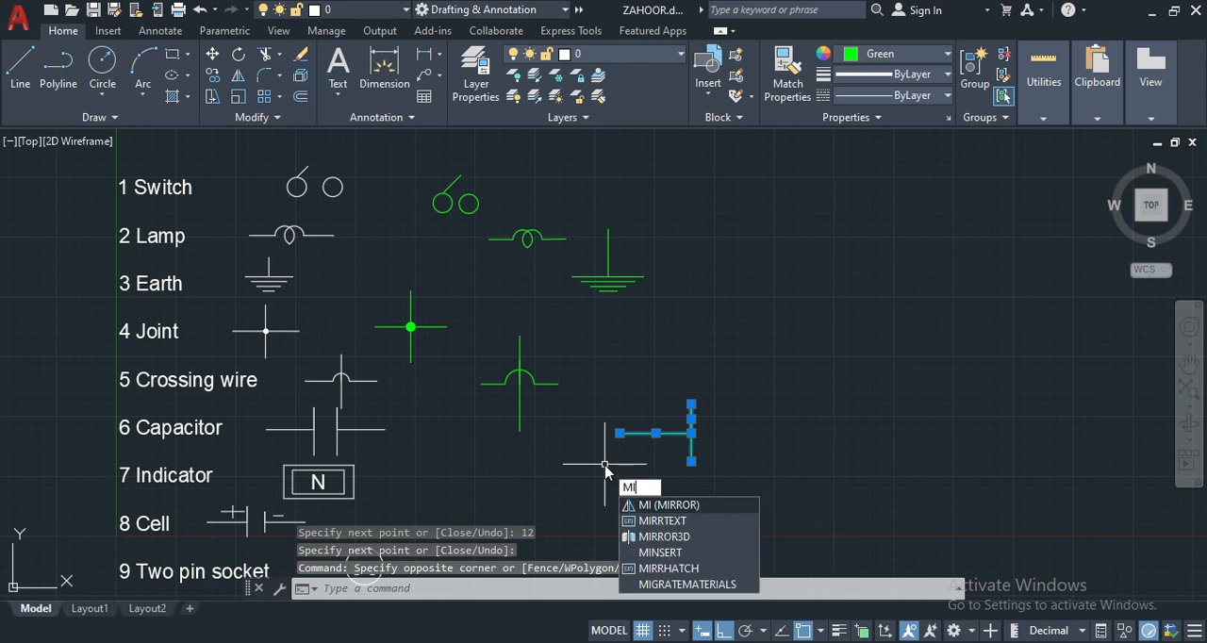
key(Return)
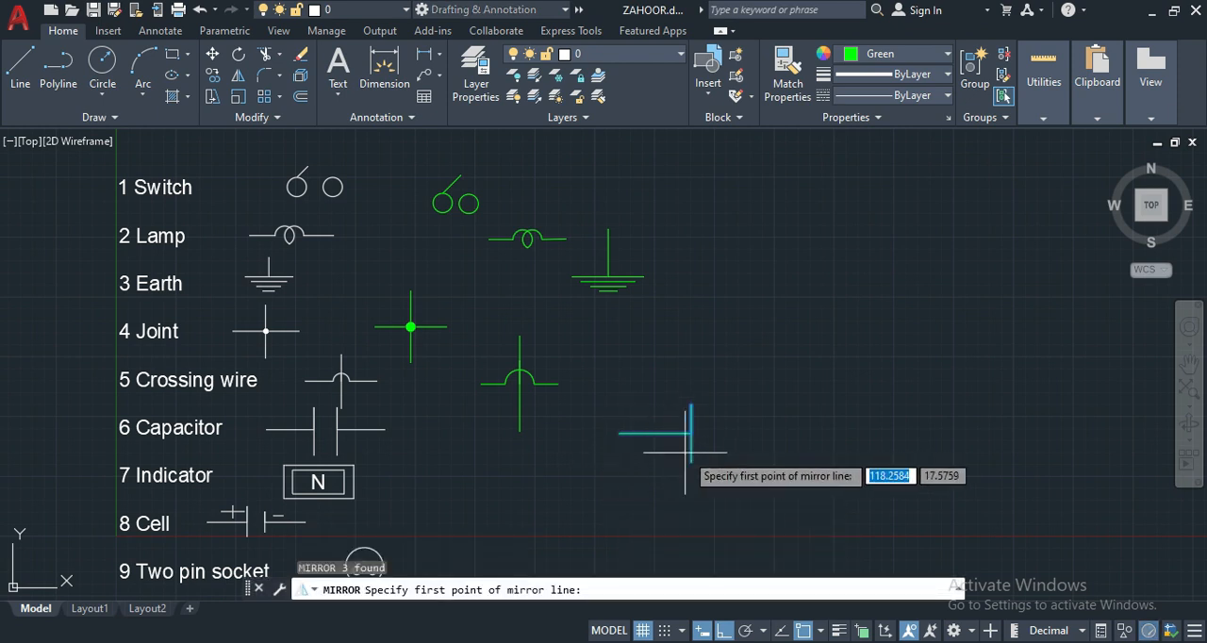
click(695, 460)
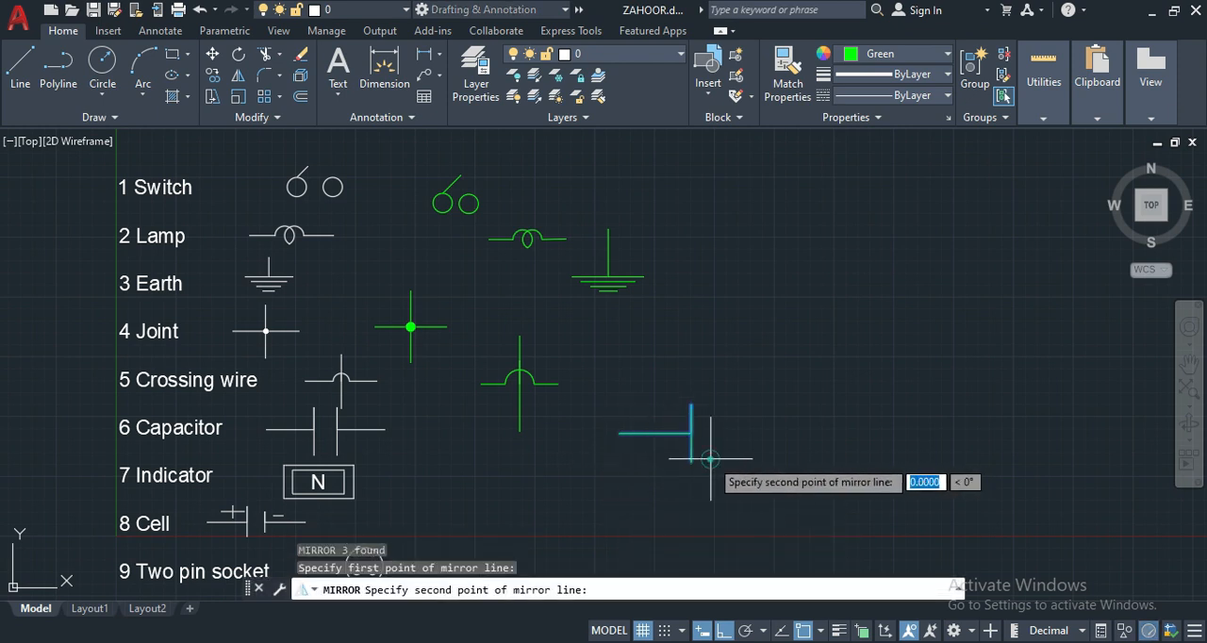
click(710, 402)
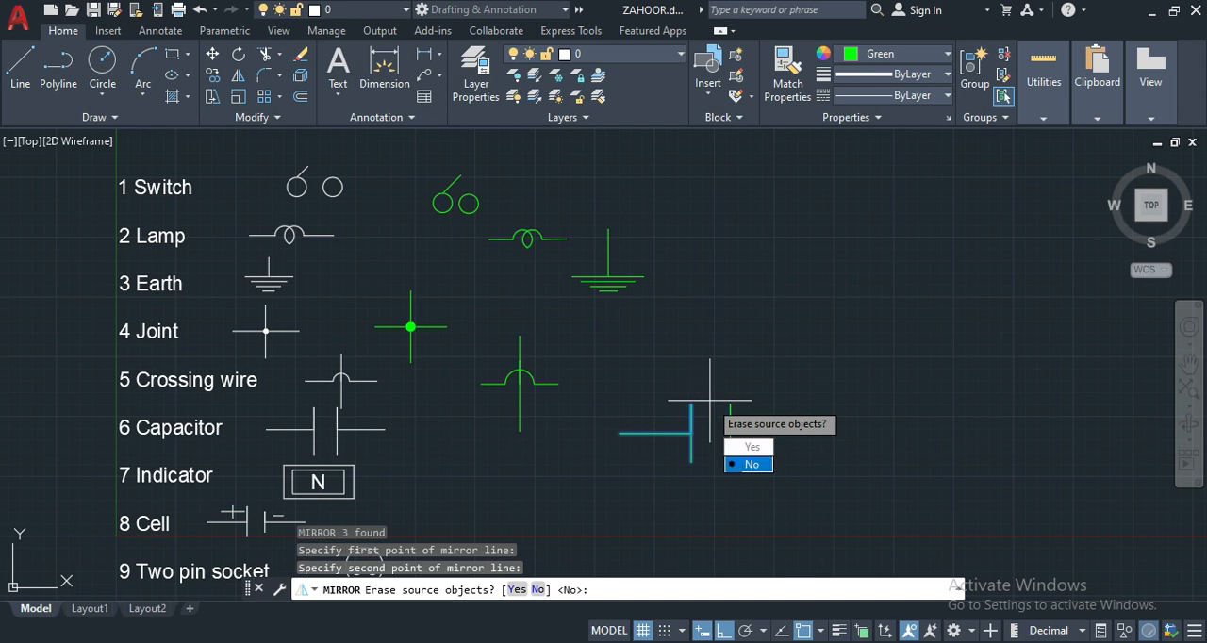
click(746, 464)
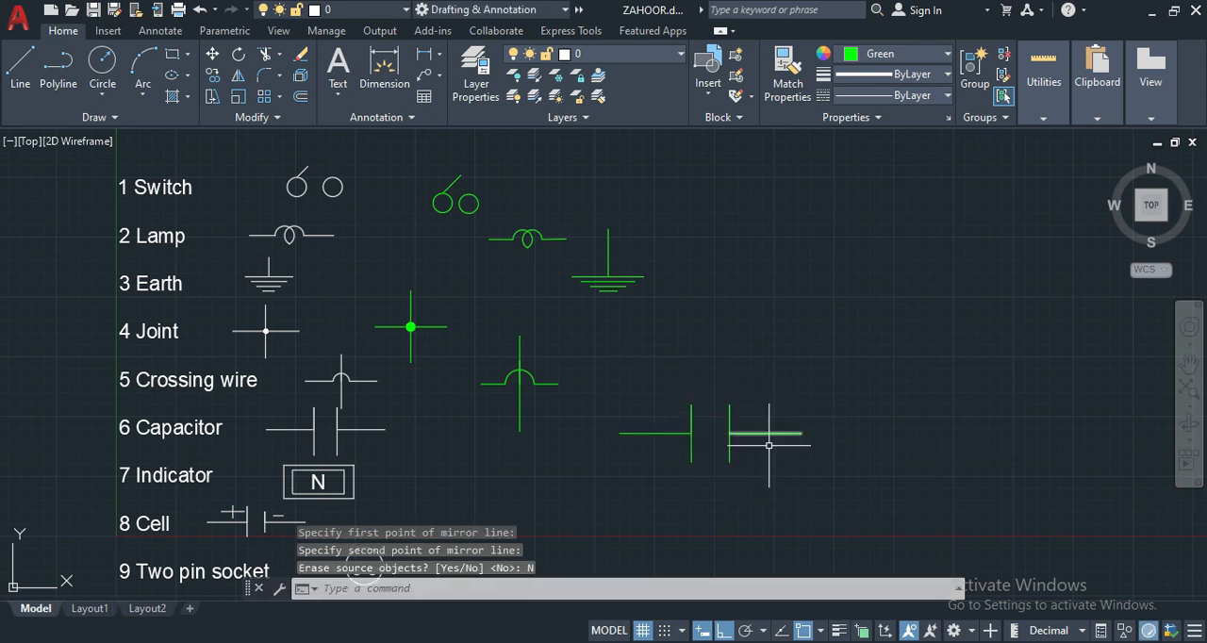
- Move the mirrored capacitor half left so that the two plates sit closer together
click(806, 373)
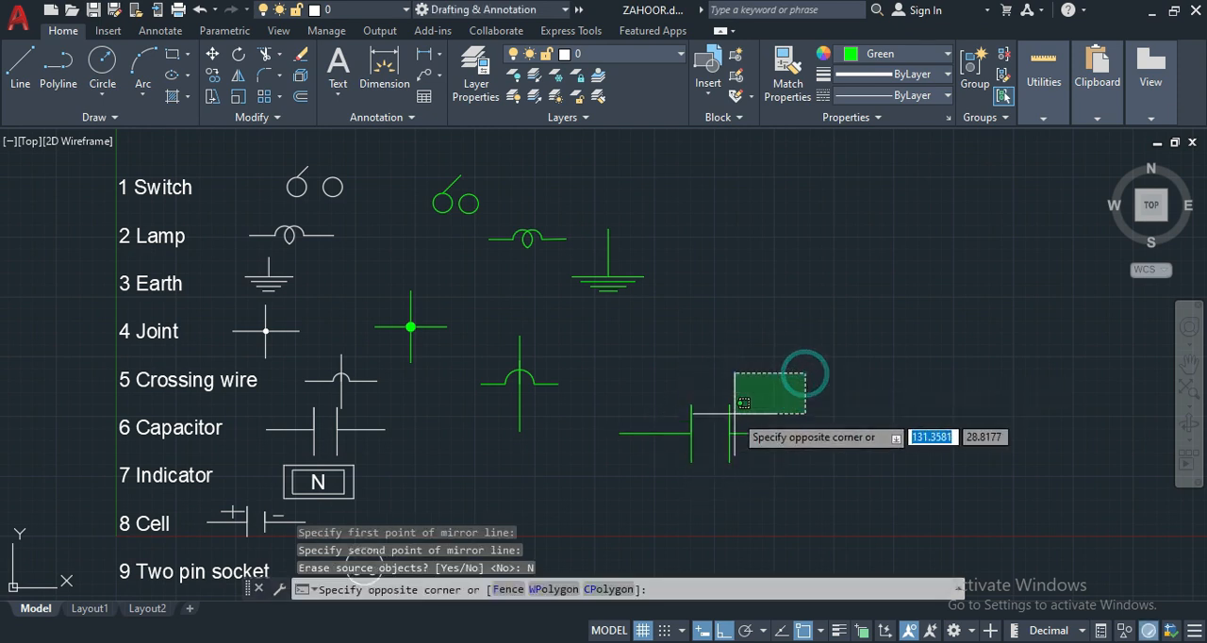
click(721, 472)
text(M)
key(Return)
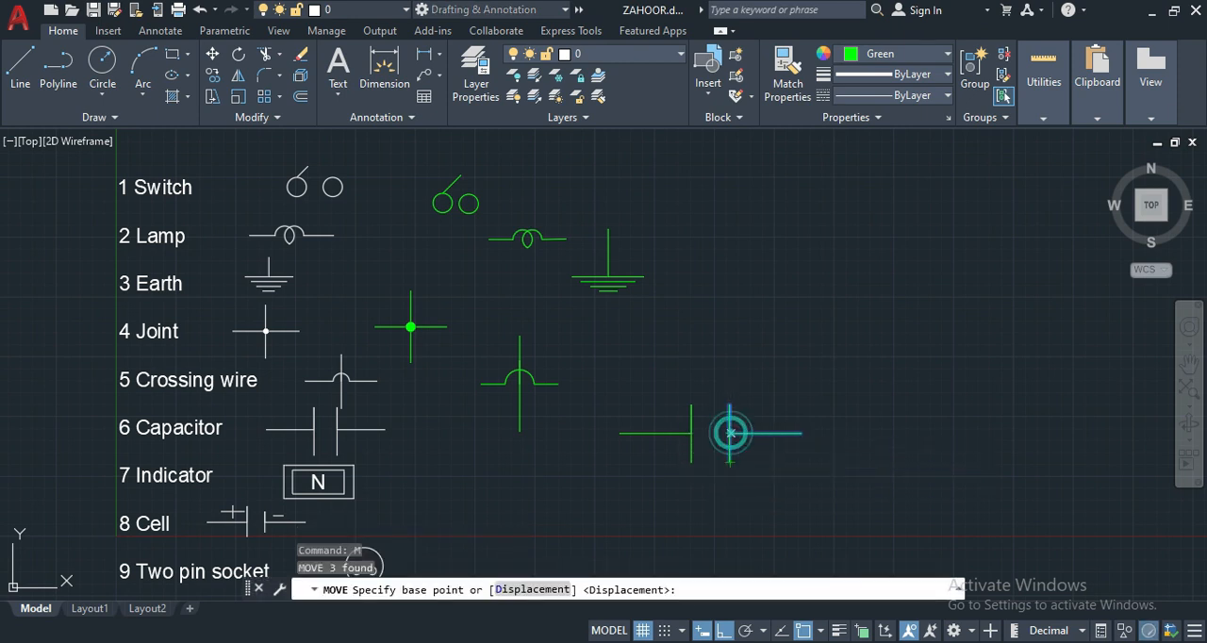
click(726, 433)
click(719, 430)
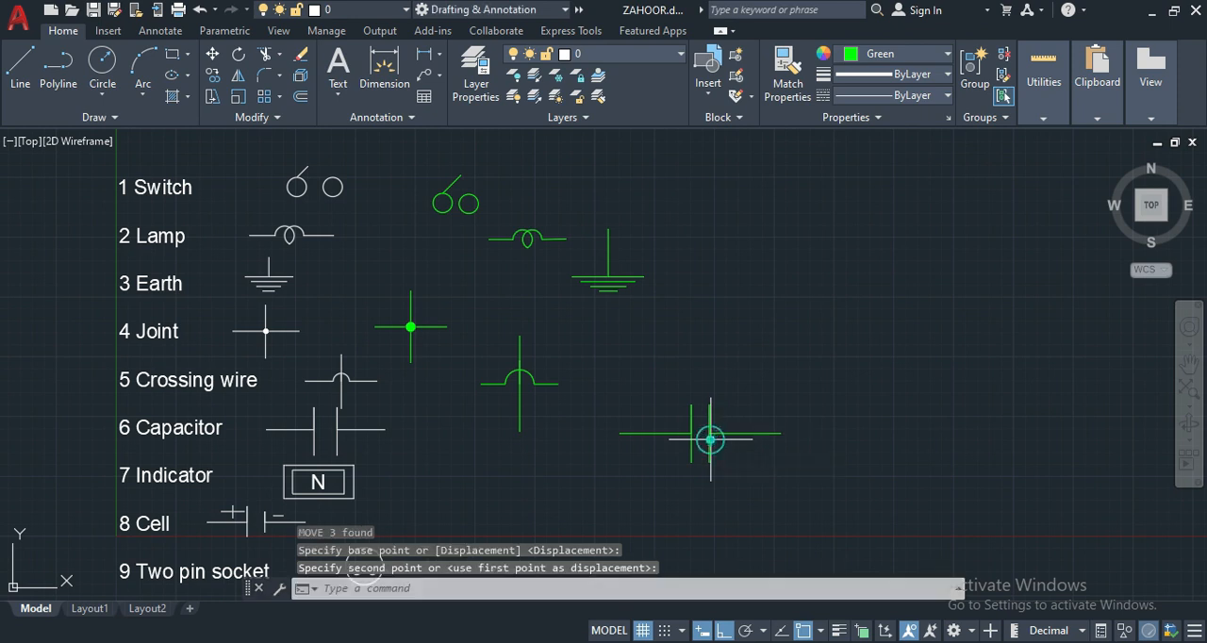
key(Return)
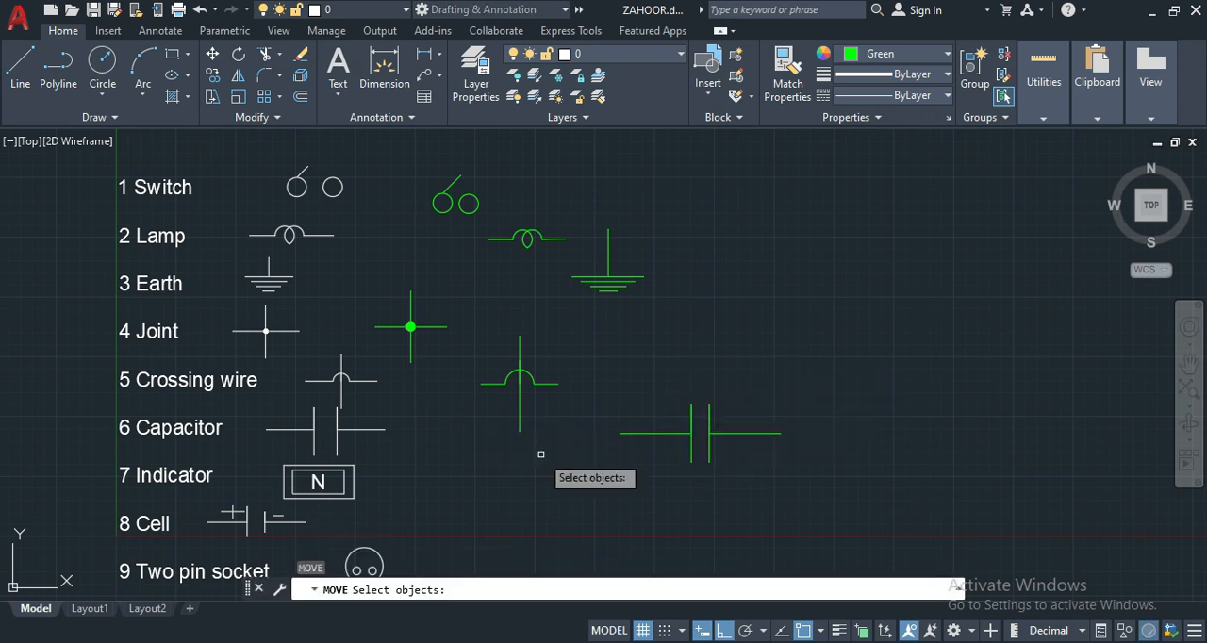
key(Return)
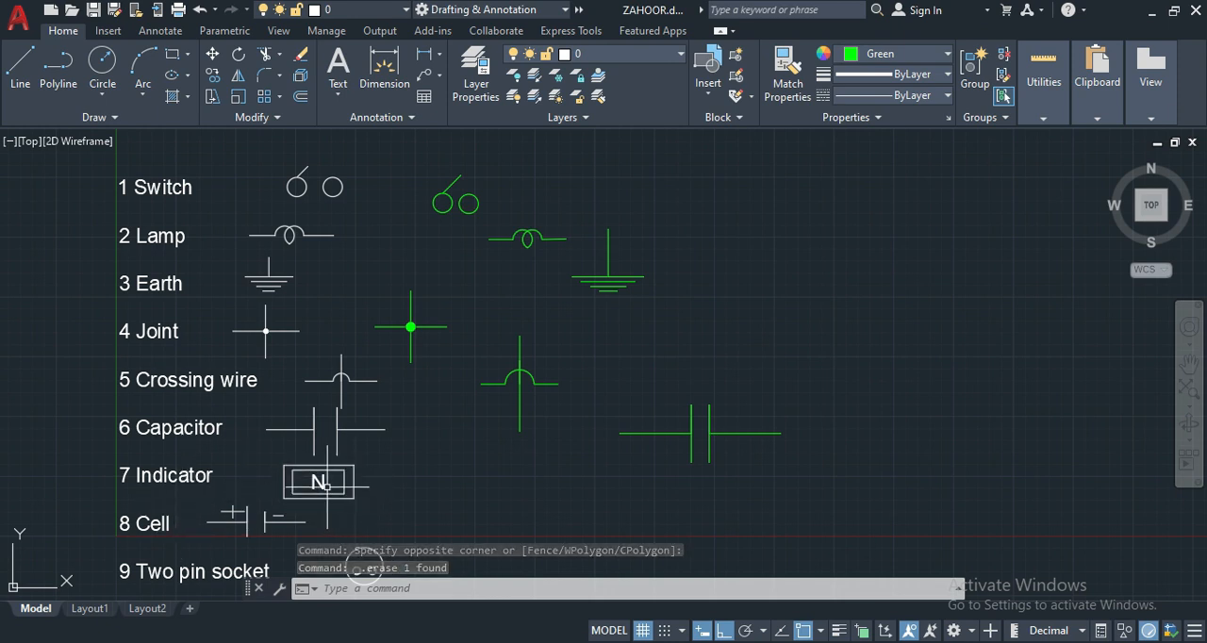
- Draw the indicator's outer rectangle in the free space beside the reference Indicator symbol
text(R)
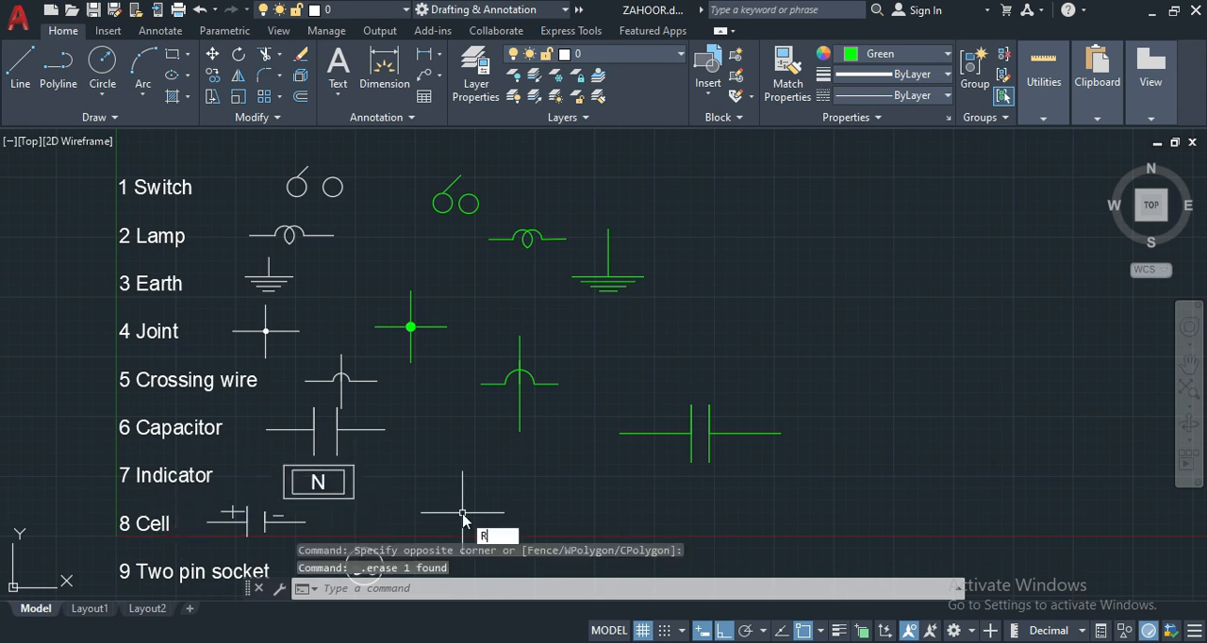
text(EC)
key(Return)
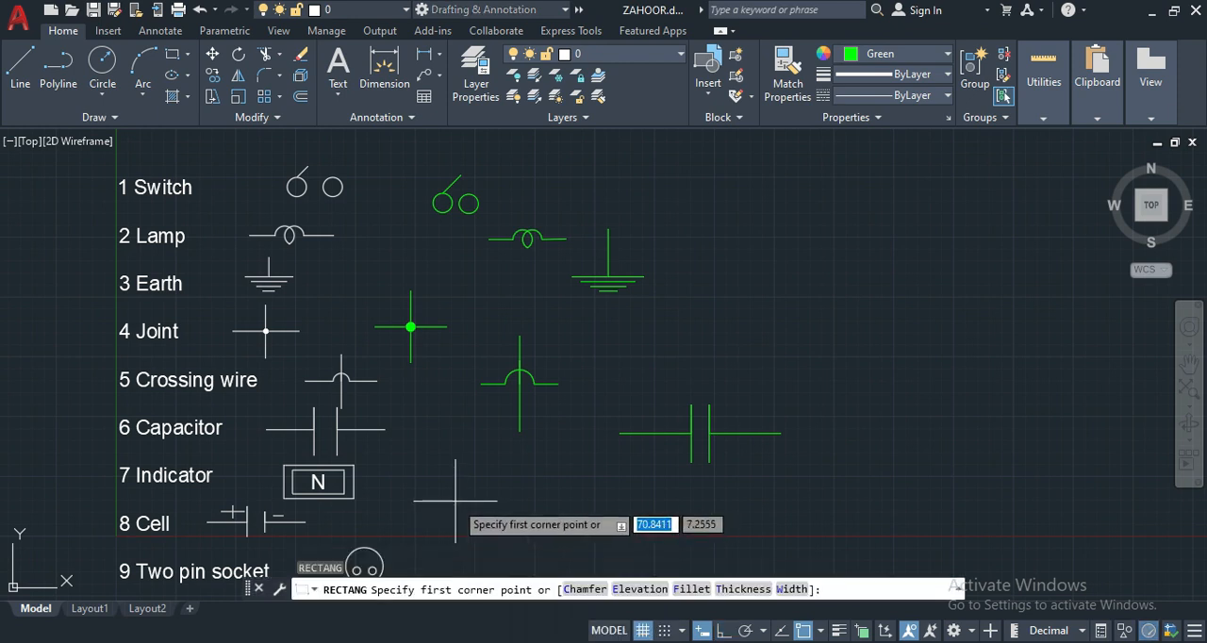
click(445, 494)
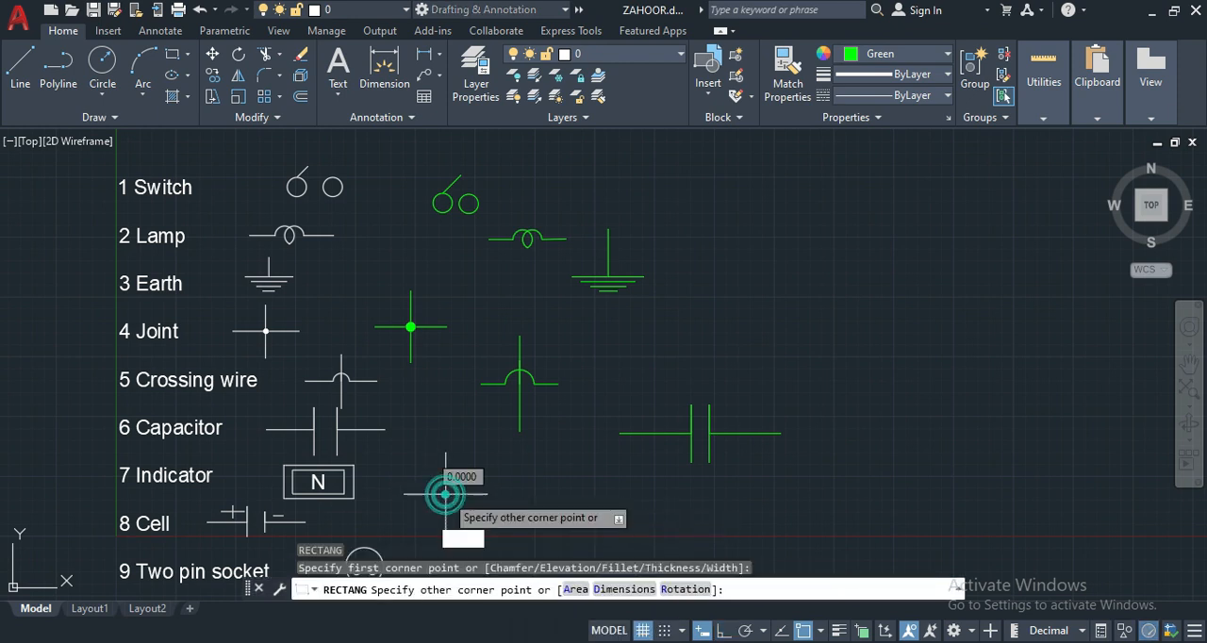
click(525, 446)
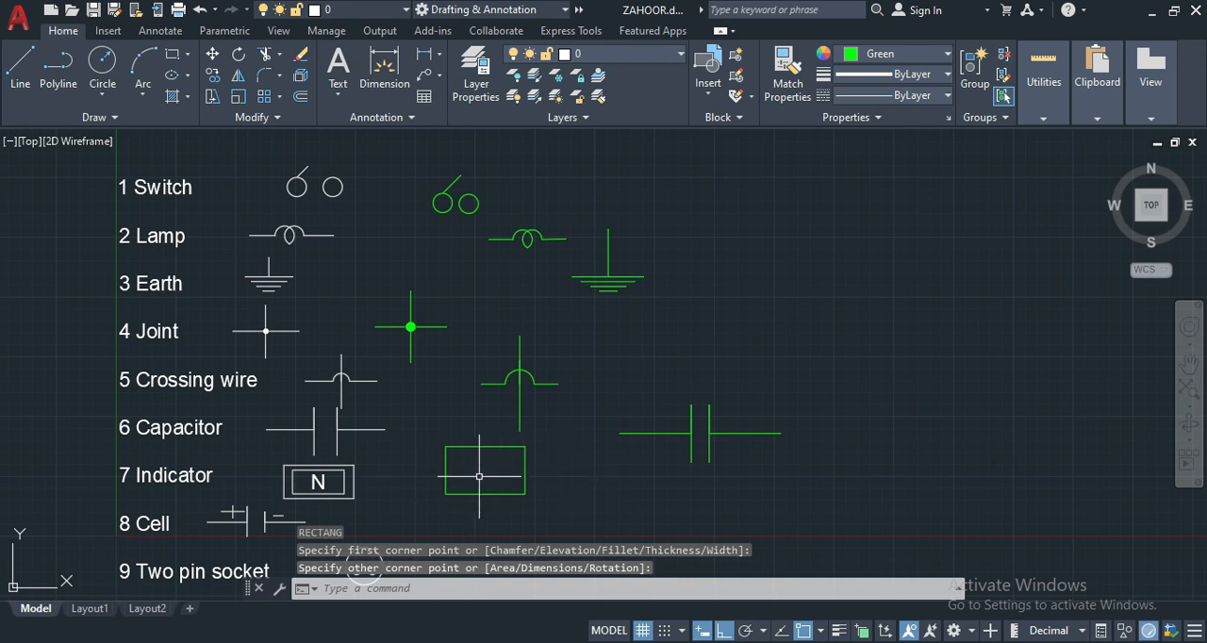
- Draw a smaller rectangle of about 8 by 4 units inside the indicator's outer rectangle
key(Return)
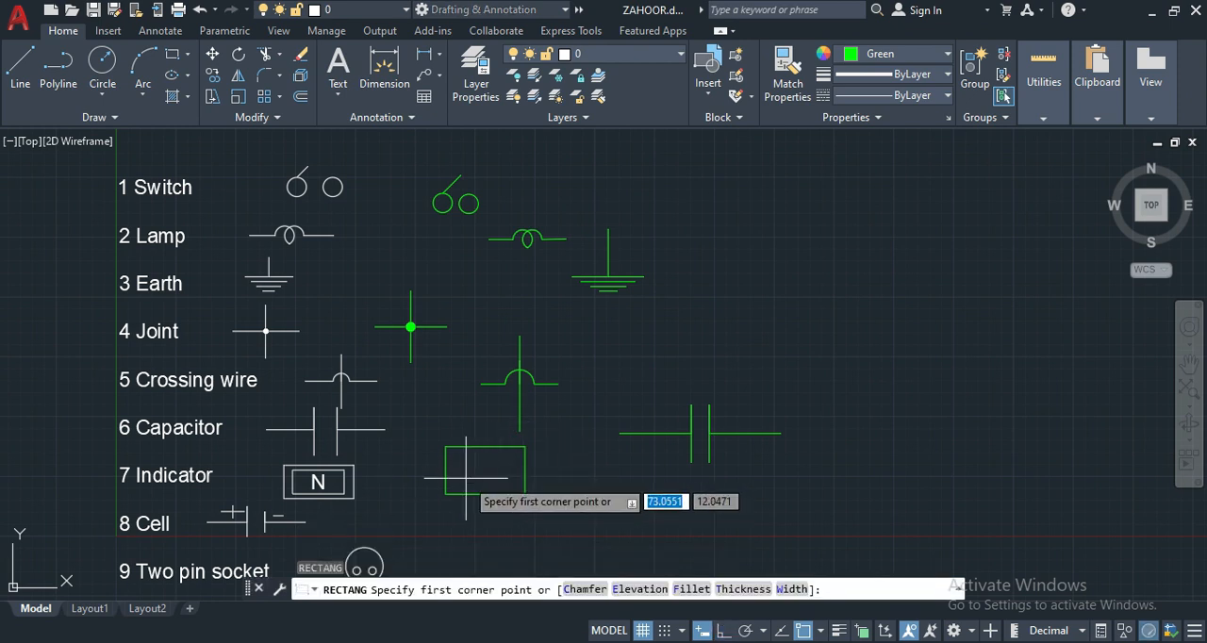
click(466, 478)
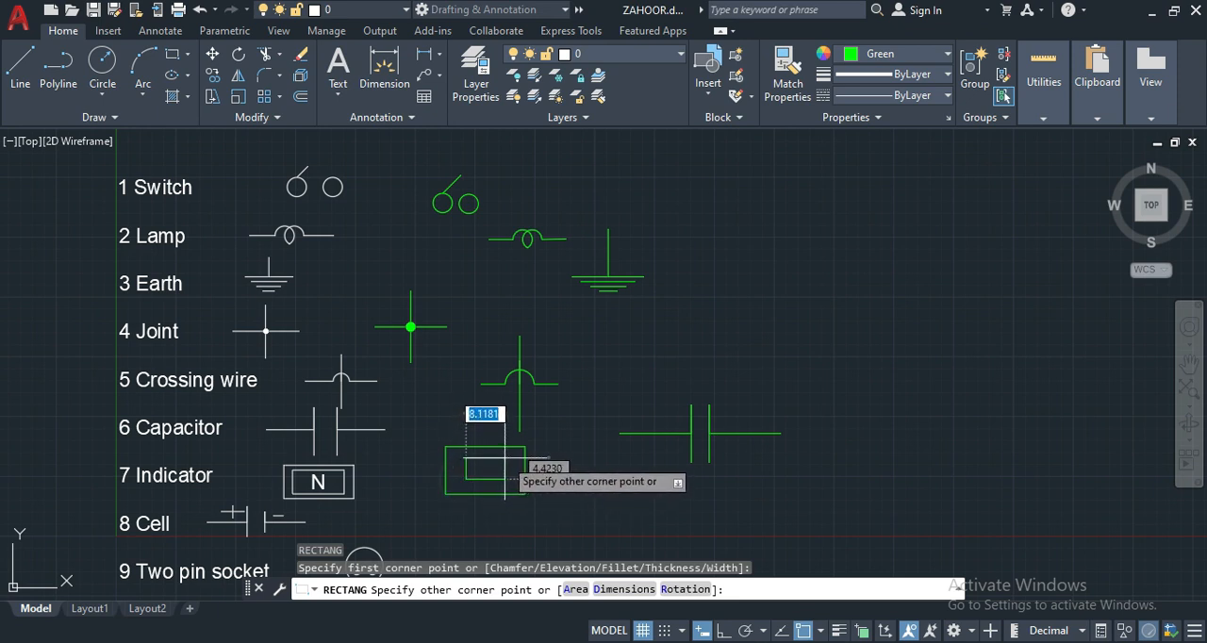
click(505, 460)
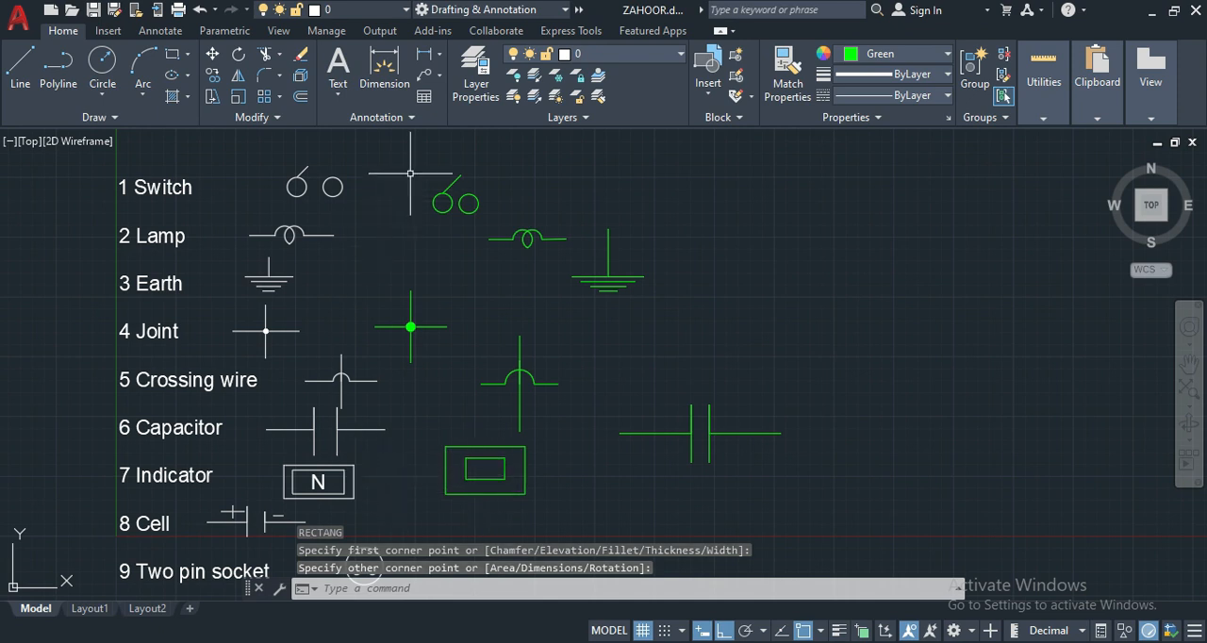
- Add the multiline text "N" with a text height of 3 inside the green indicator's inner rectangle
click(340, 95)
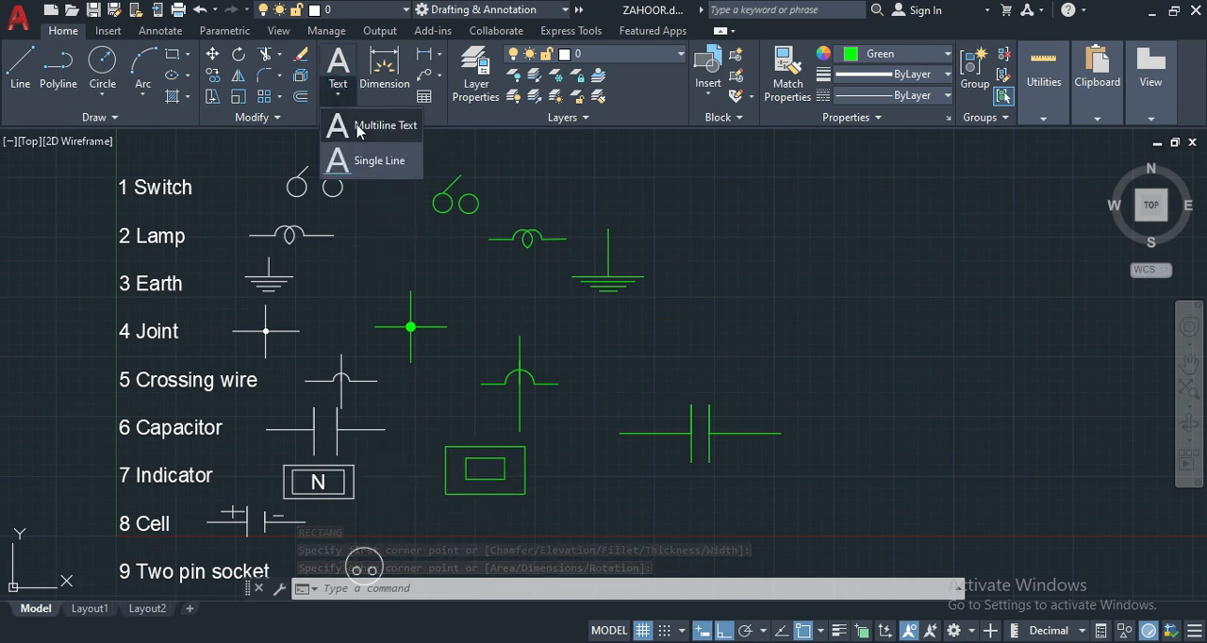
click(351, 122)
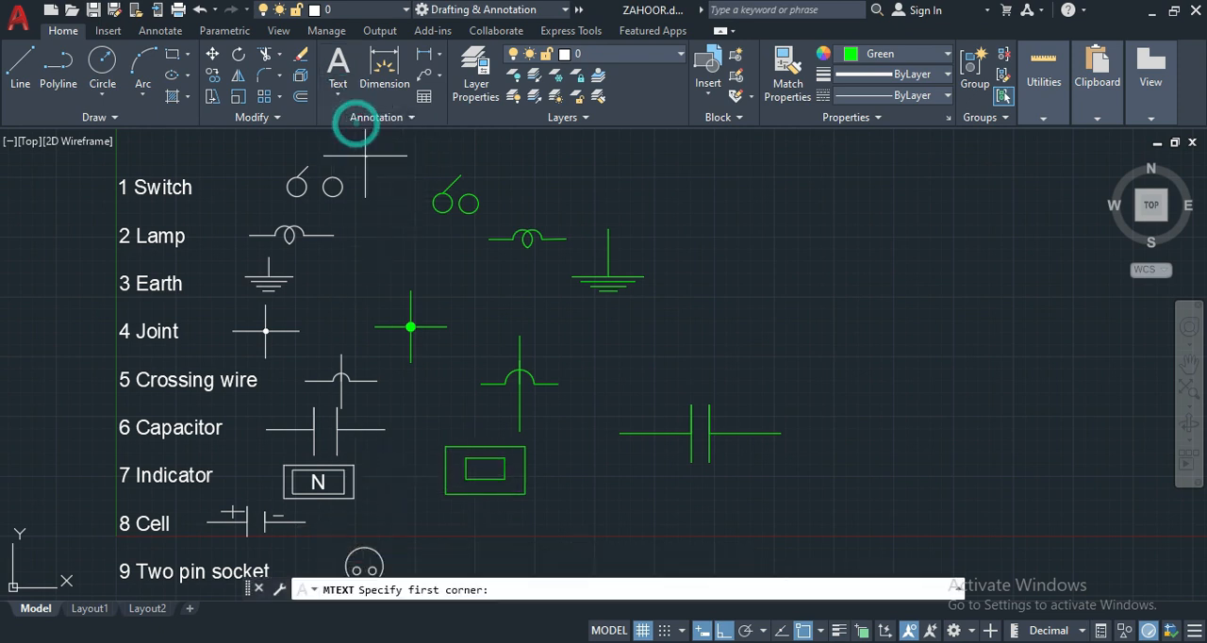
click(465, 457)
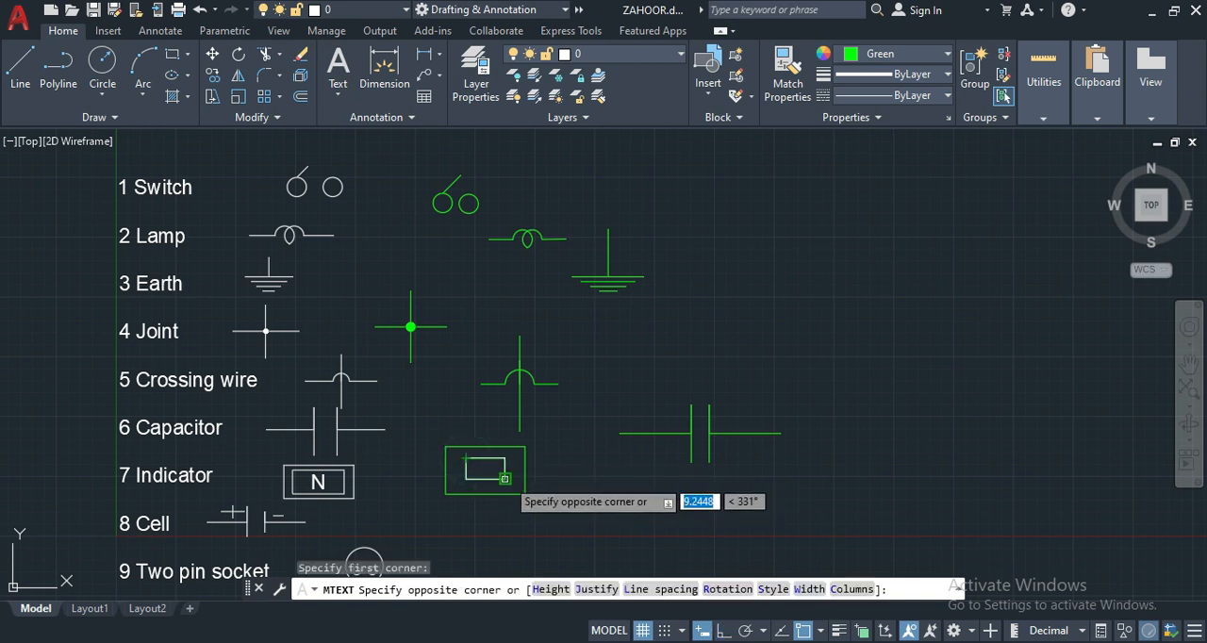
click(505, 478)
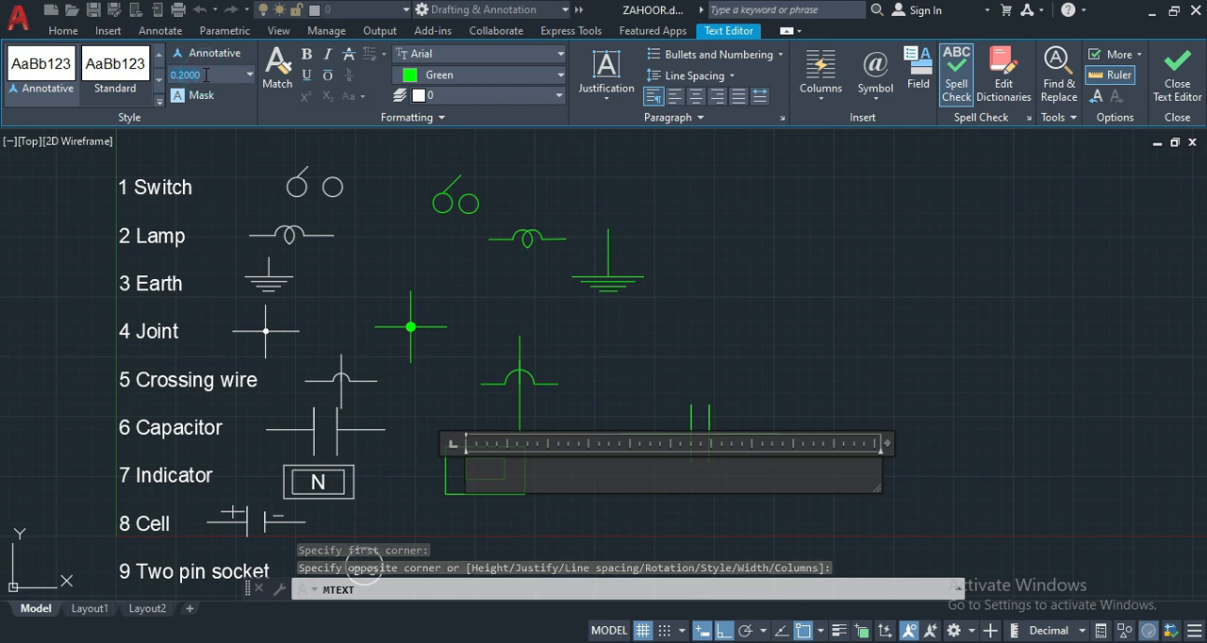
key(BackSpace)
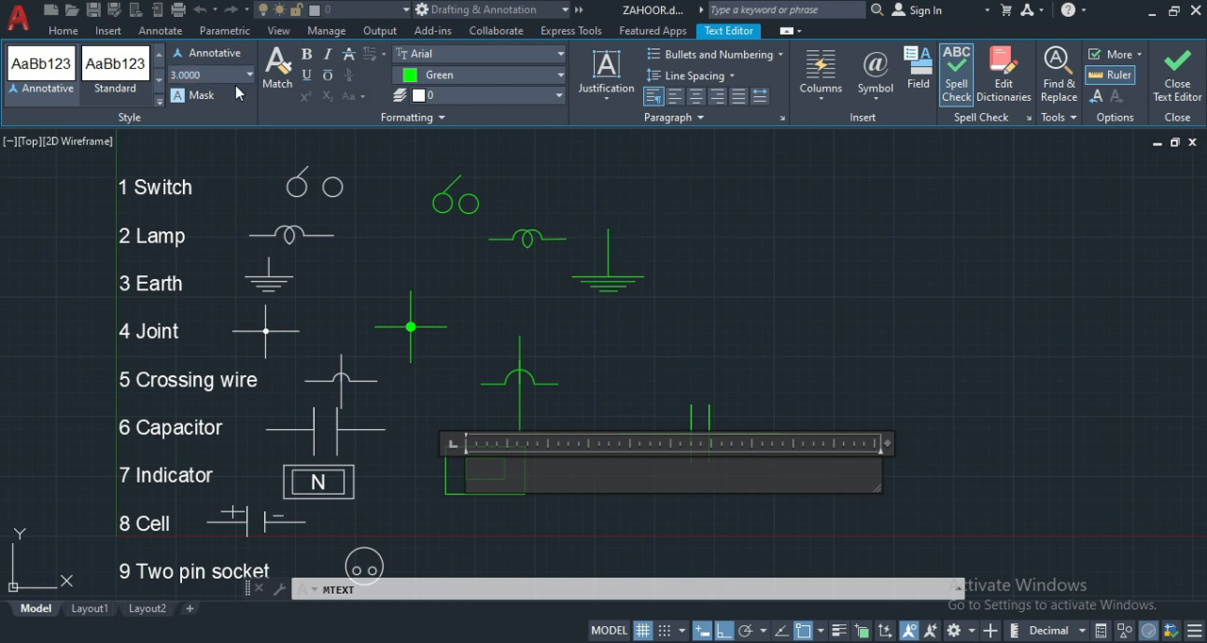
text(N)
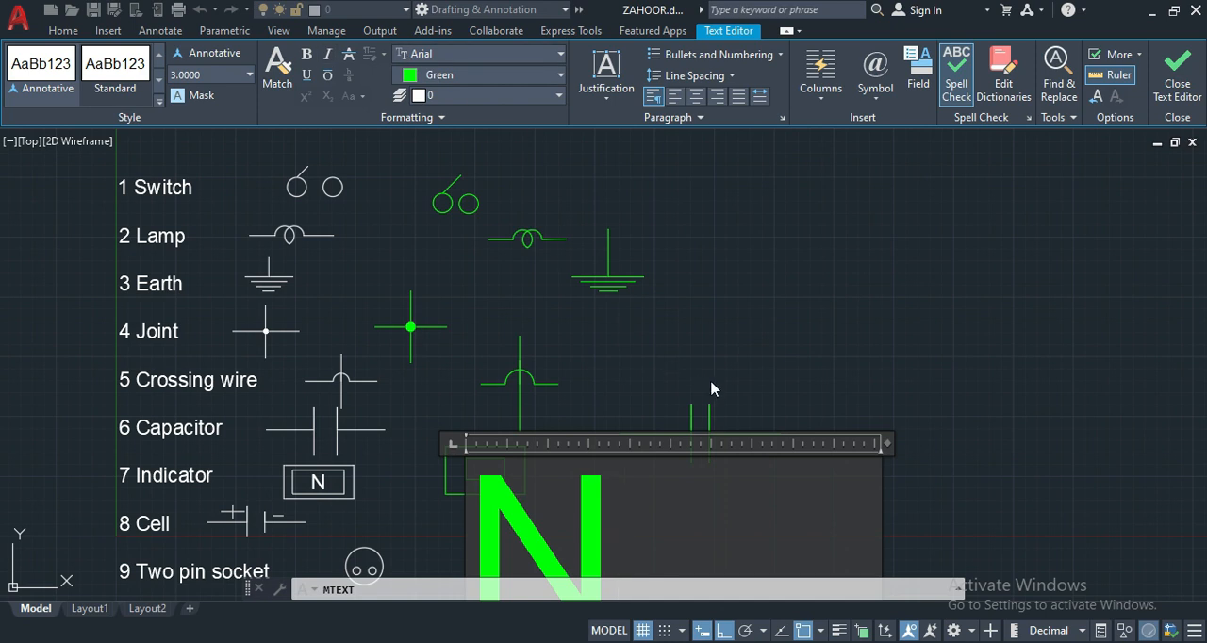
click(784, 378)
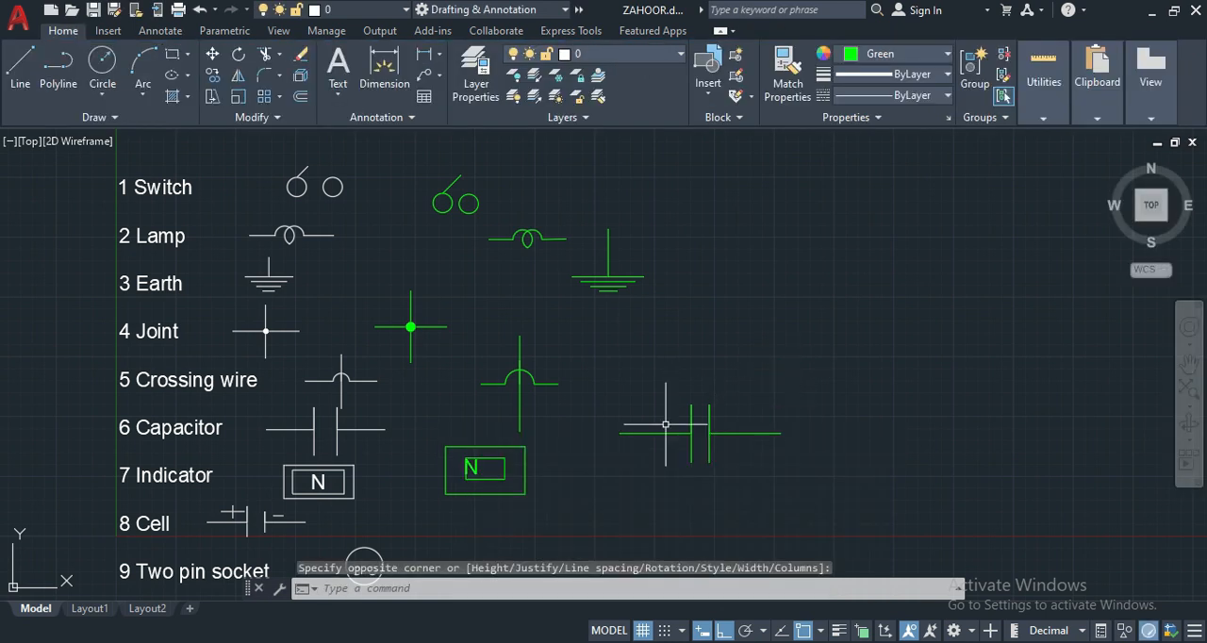
- Move the letter N right with object snap off so that it sits centred in the inner rectangle
click(472, 466)
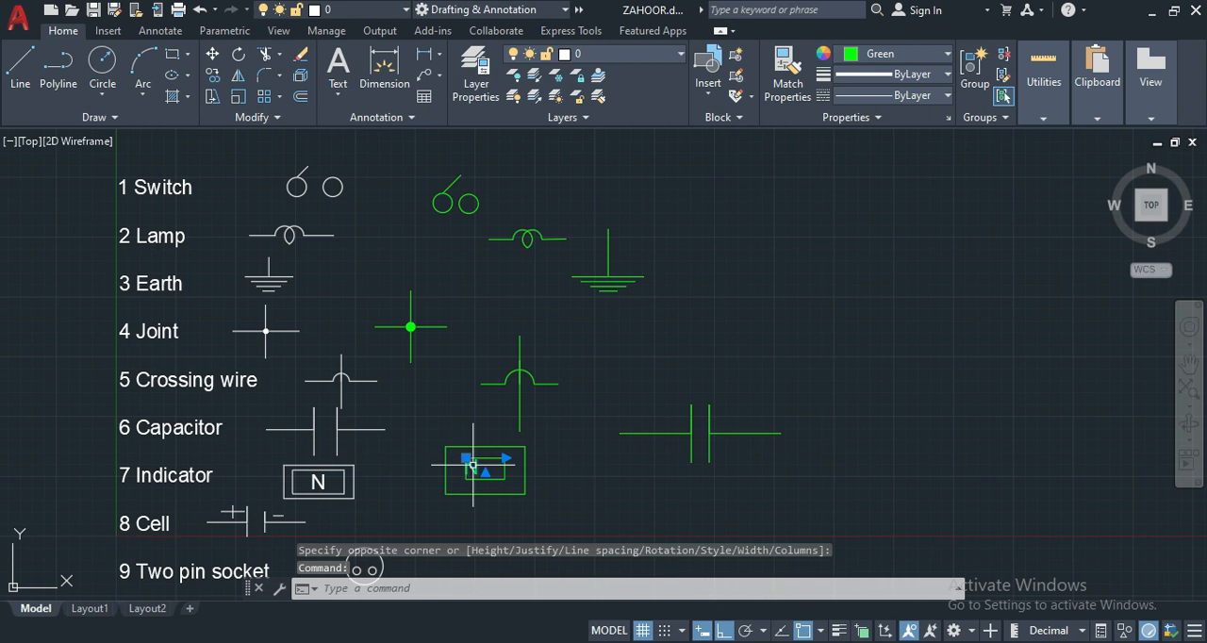
key(Return)
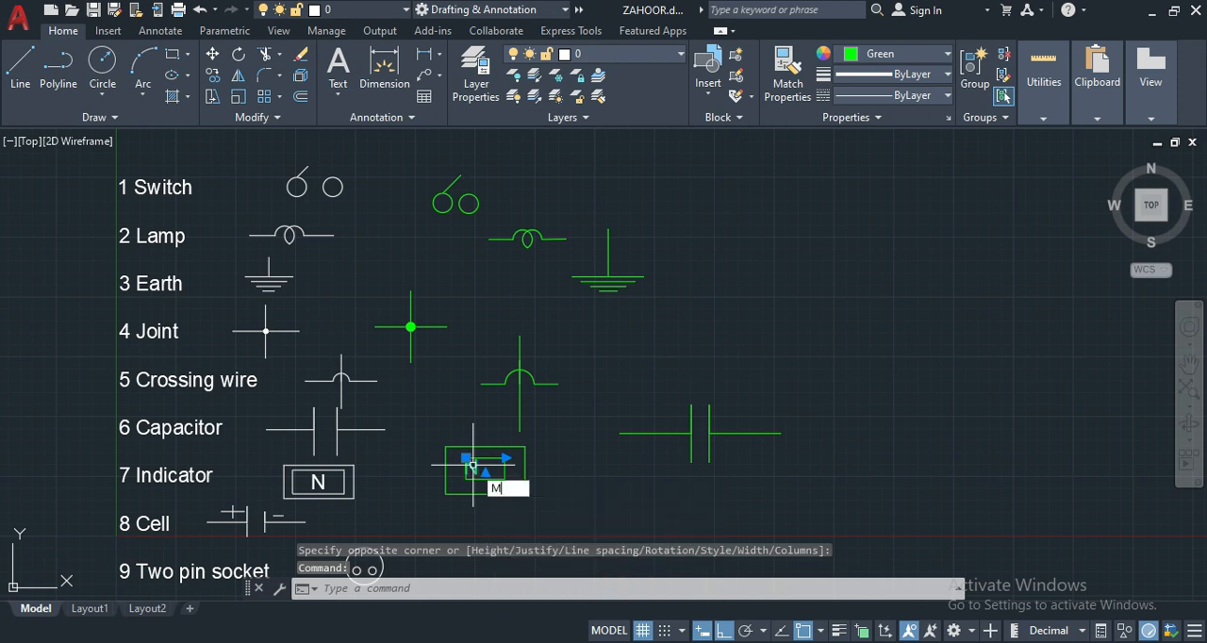
click(807, 630)
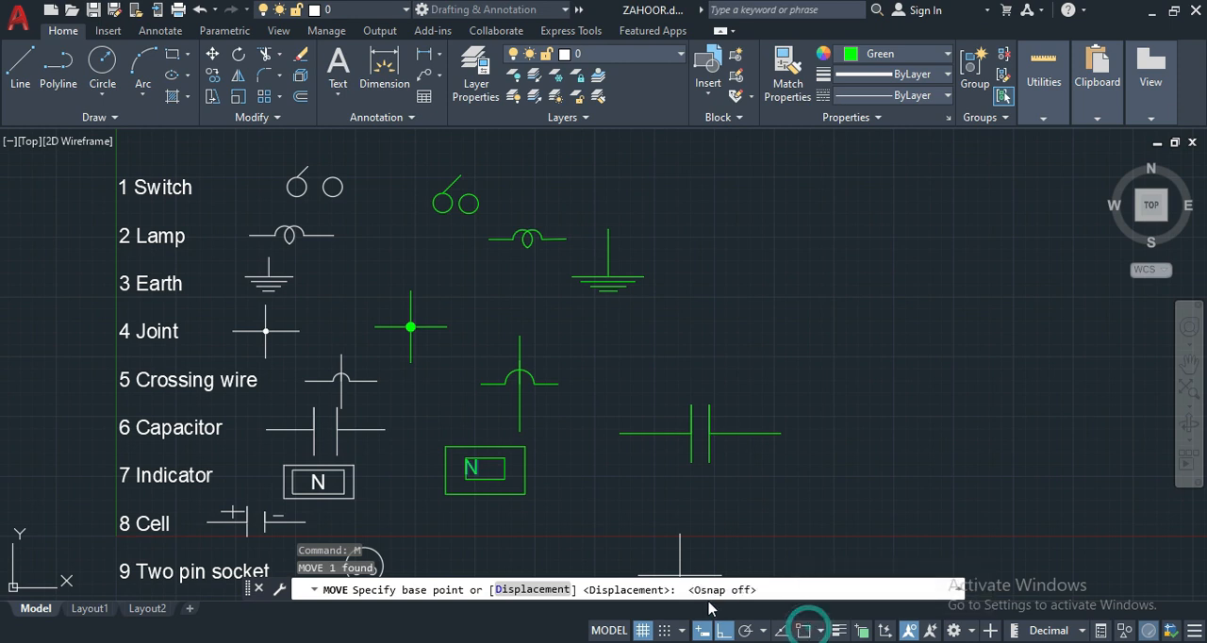
click(477, 468)
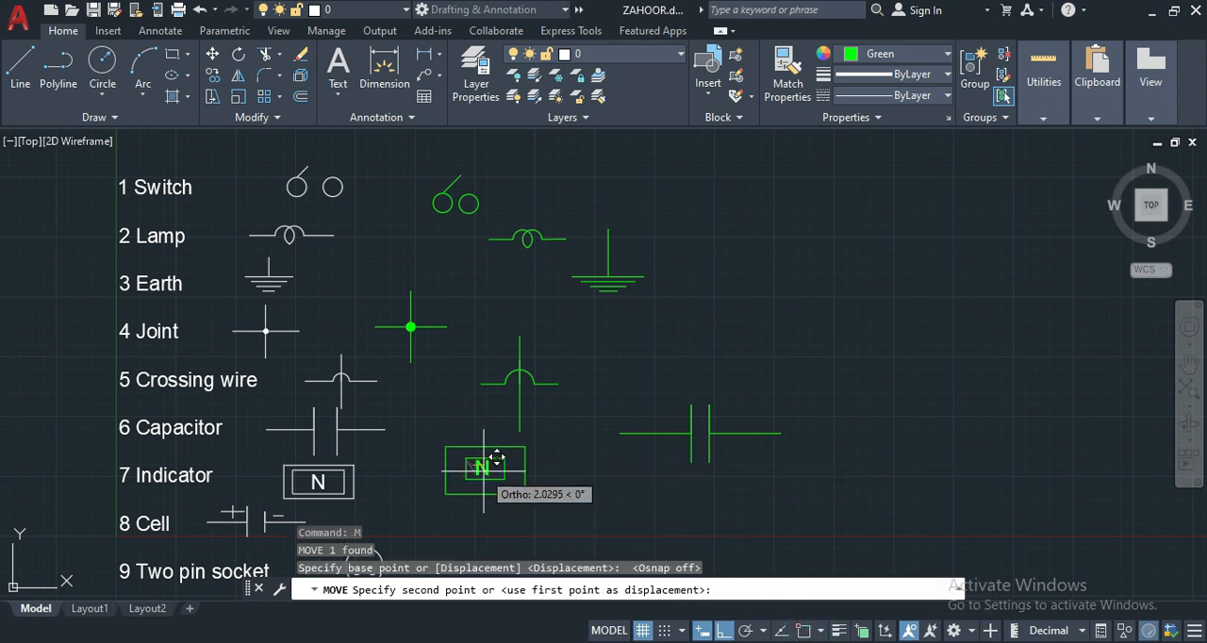
click(485, 462)
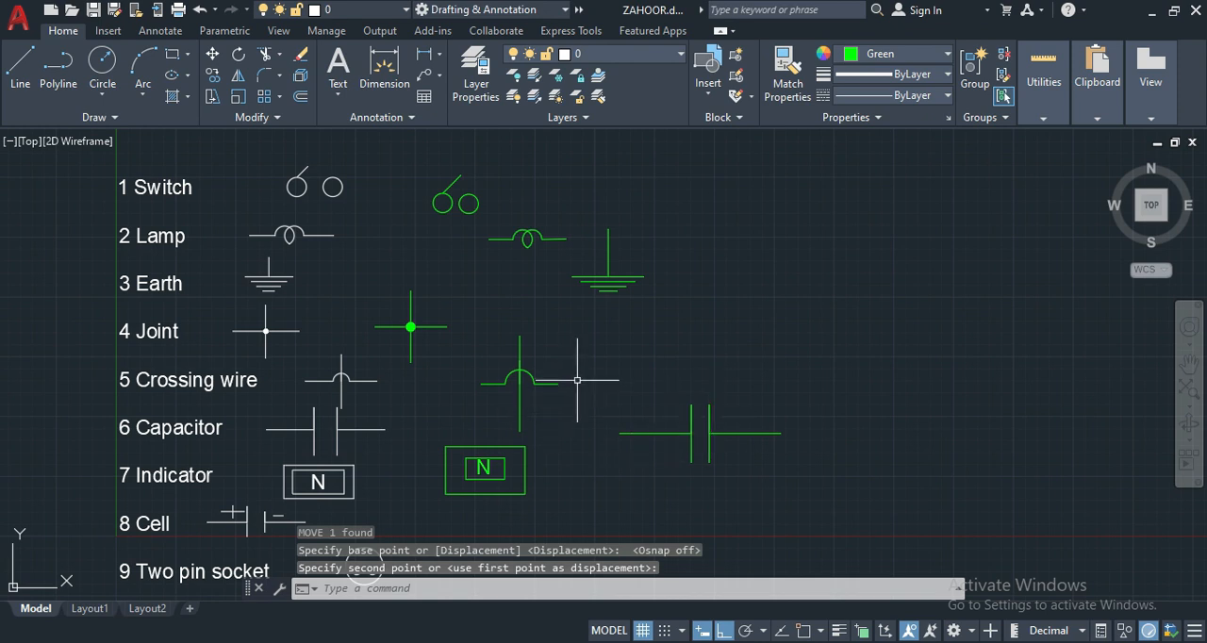
- Start the cell symbol with a 20-unit horizontal lead line in the free space beside the reference Cell
scroll(576, 380, down, 2)
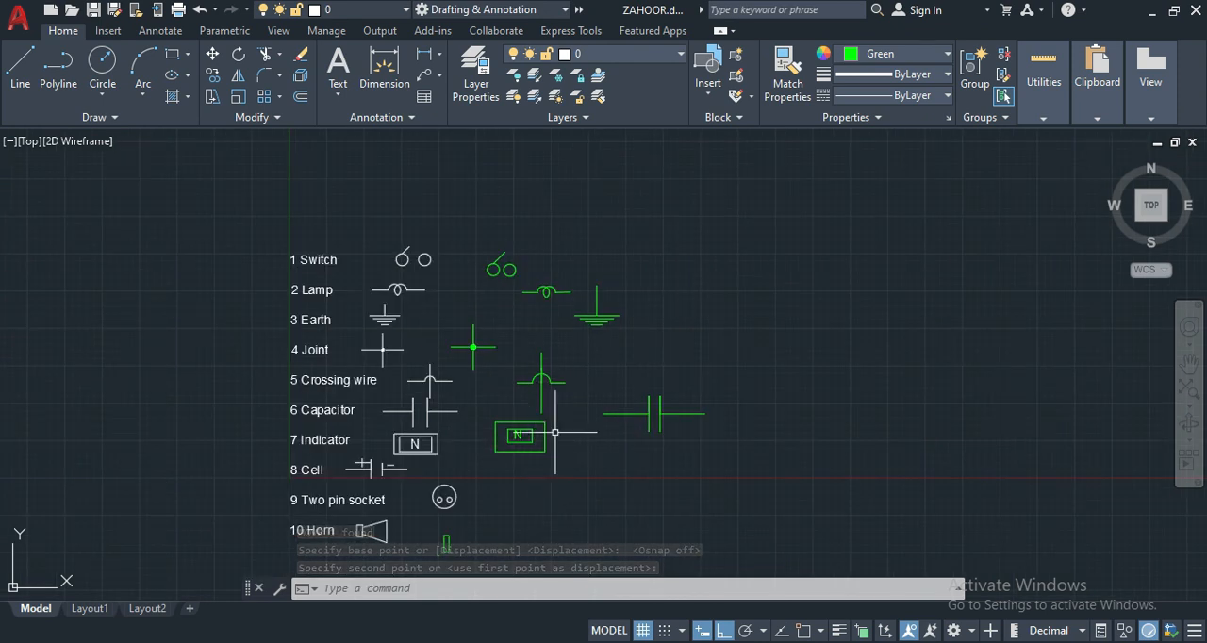
scroll(548, 425, up, 2)
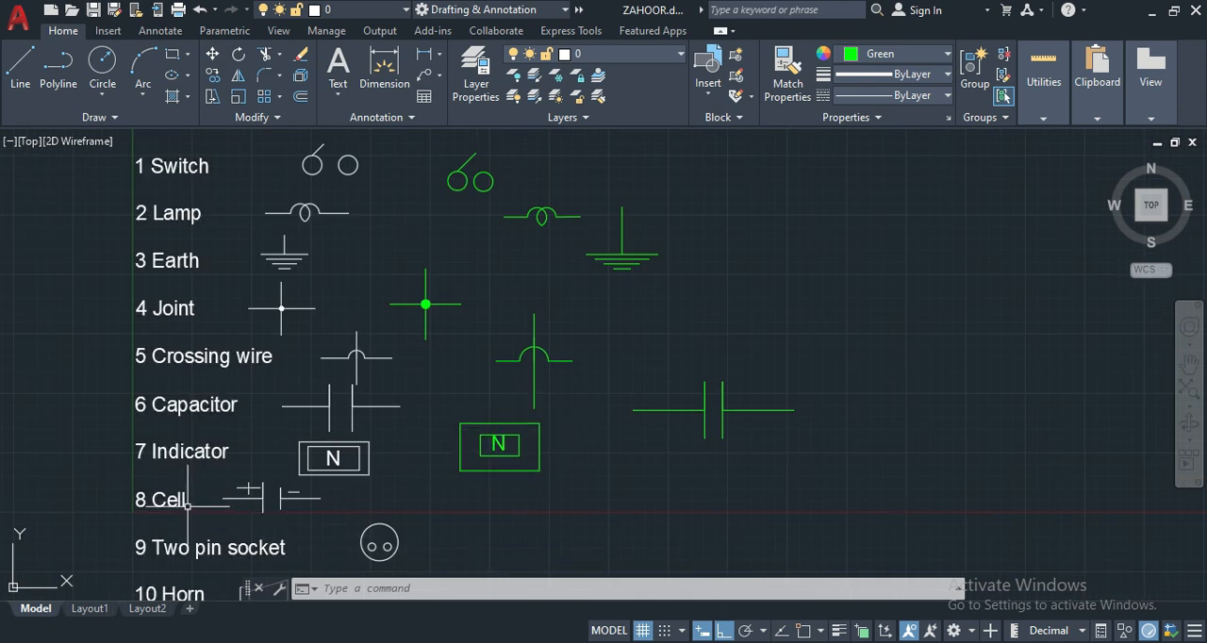
click(1187, 366)
mouse_move(768, 480)
mouse_down()
mouse_move(770, 396)
mouse_move(746, 346)
mouse_up()
right_click(746, 346)
click(786, 362)
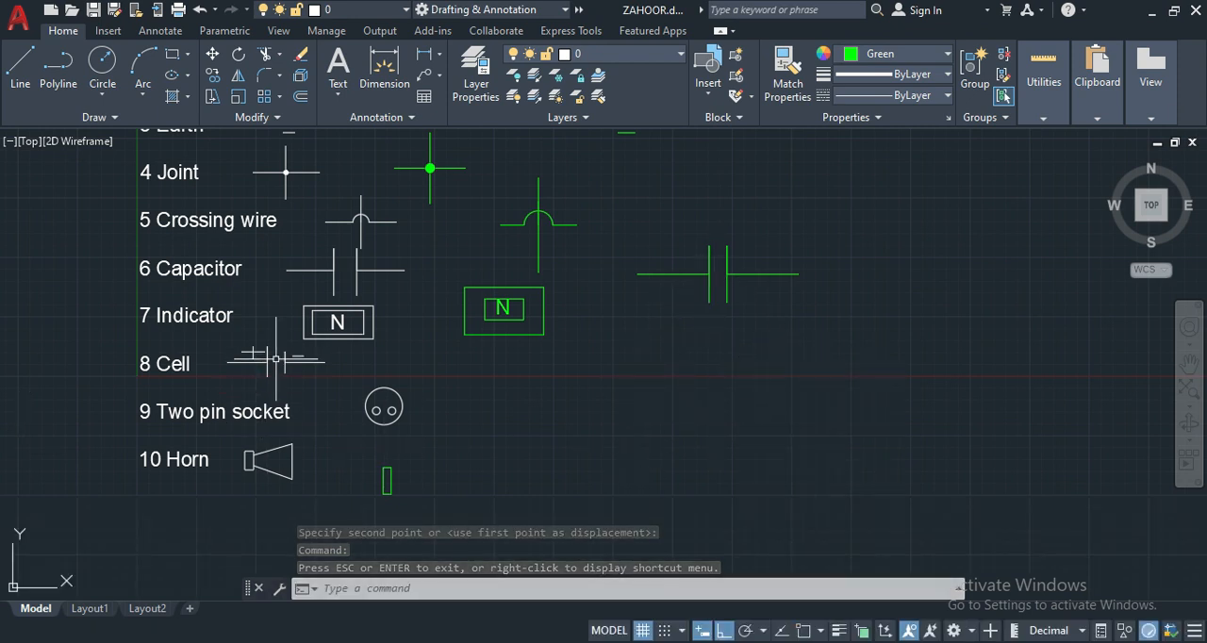
text(l)
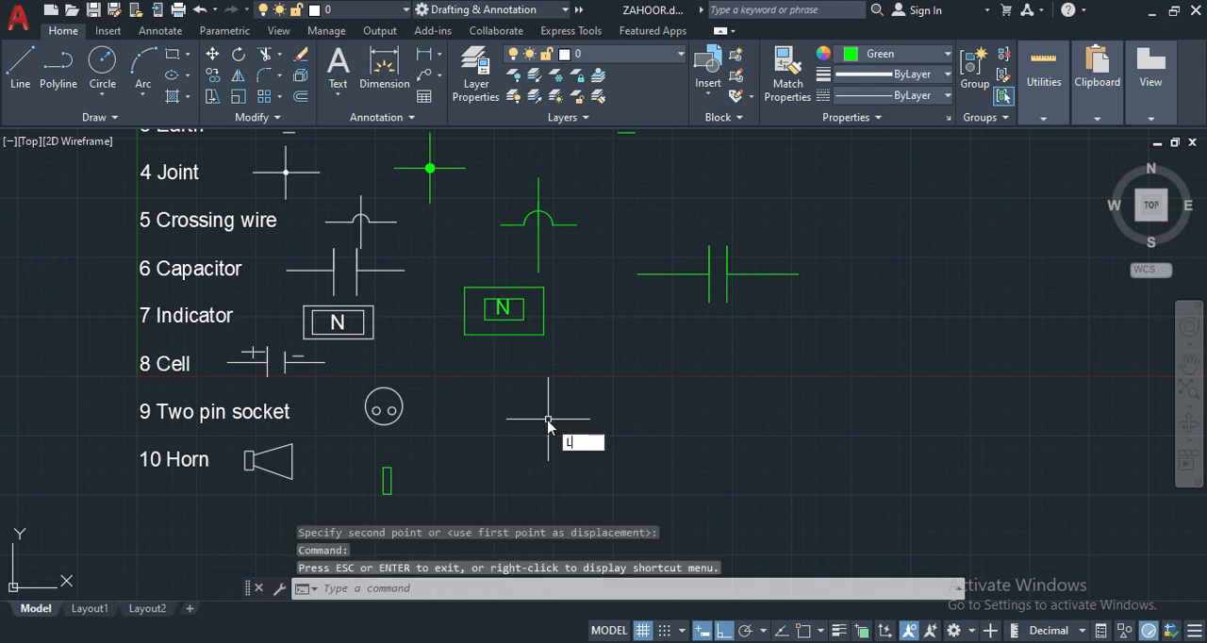
key(Return)
click(539, 382)
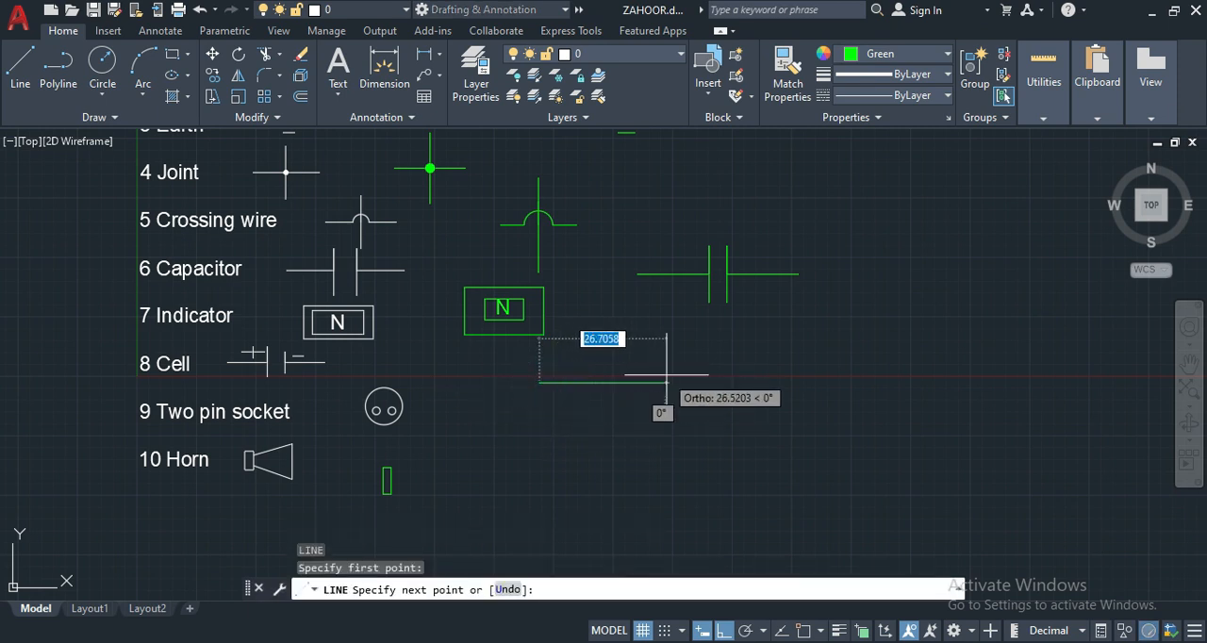
text(20)
key(Return)
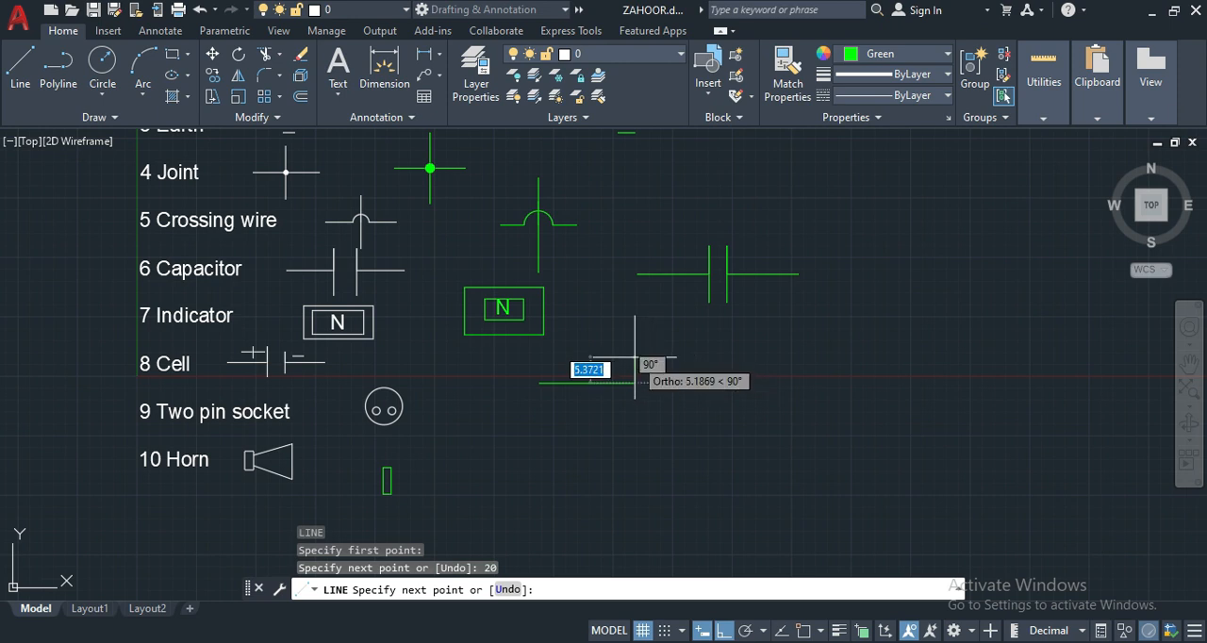
- Continue from the lead's right end 6 units up and 12 units down to form the cell's long plate
text(6)
key(Return)
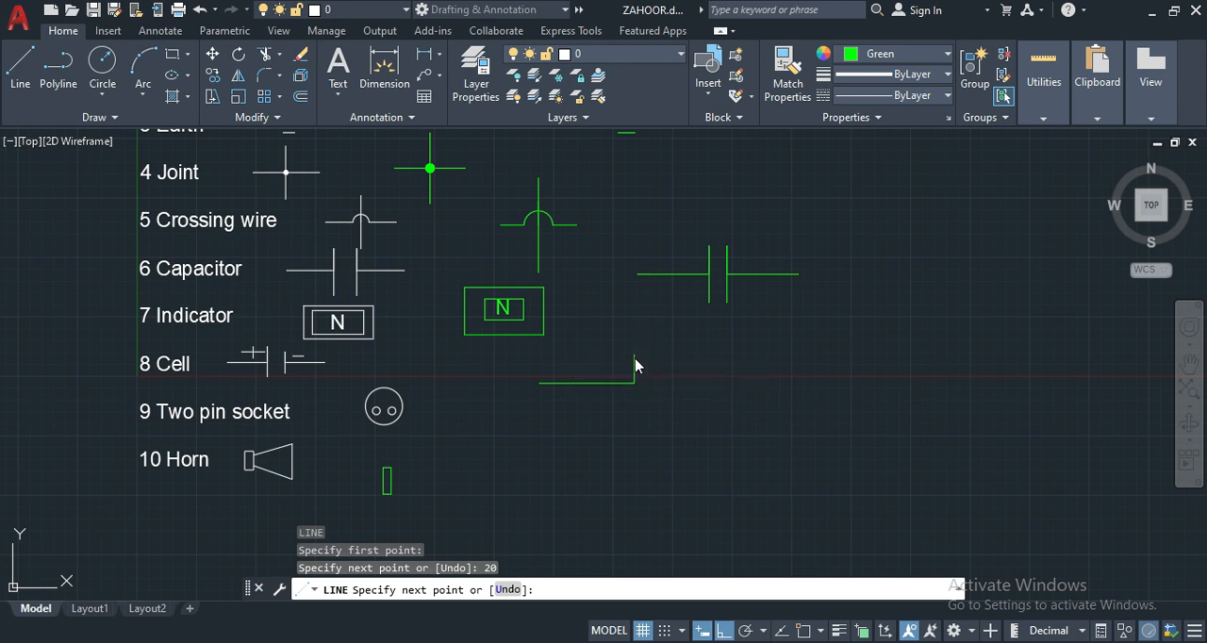
text(12)
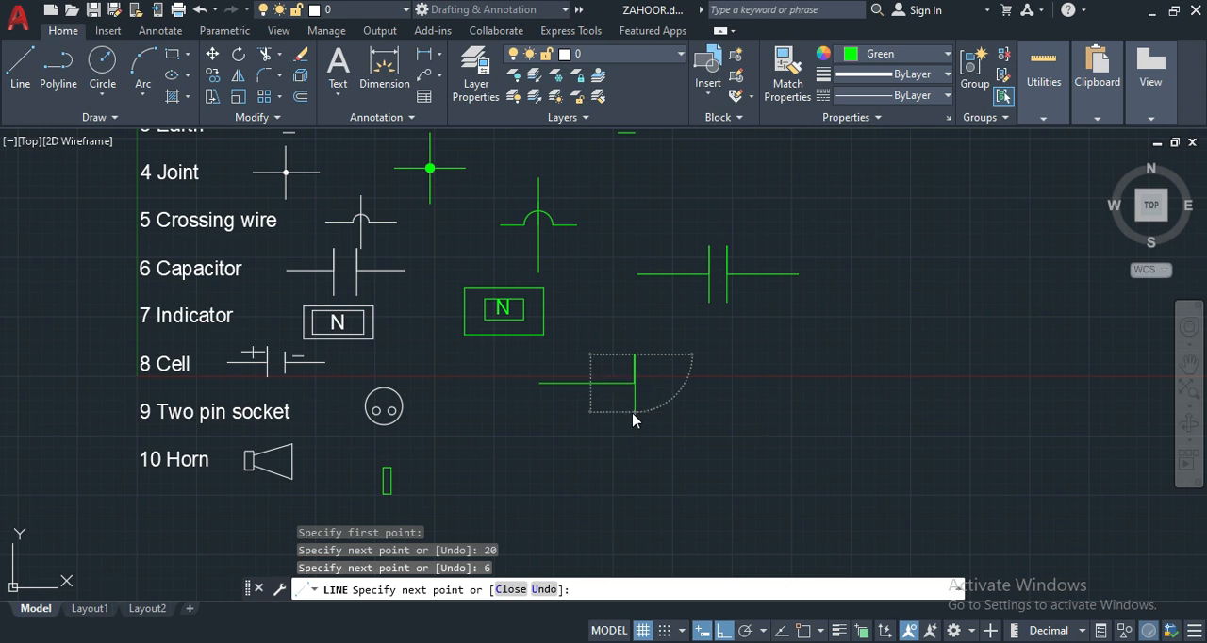
key(Return)
key(Return)
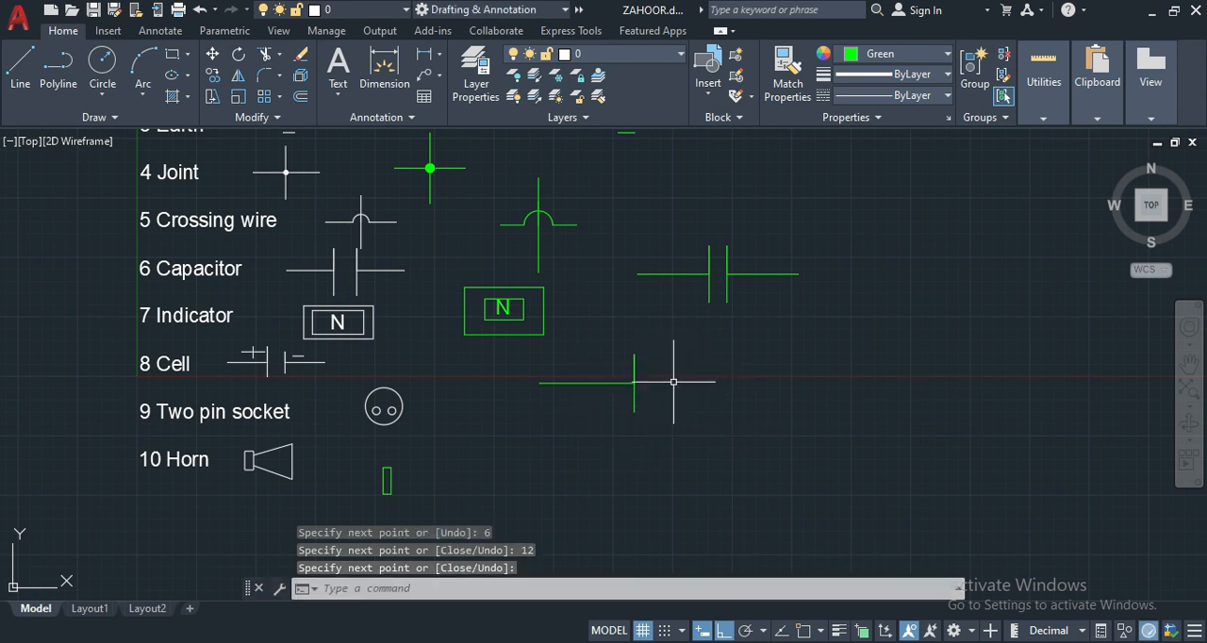
- Draw the cell's other half with a horizontal lead about 13 units long and a short plate going 3 units up and 6 units down
text(l)
key(Return)
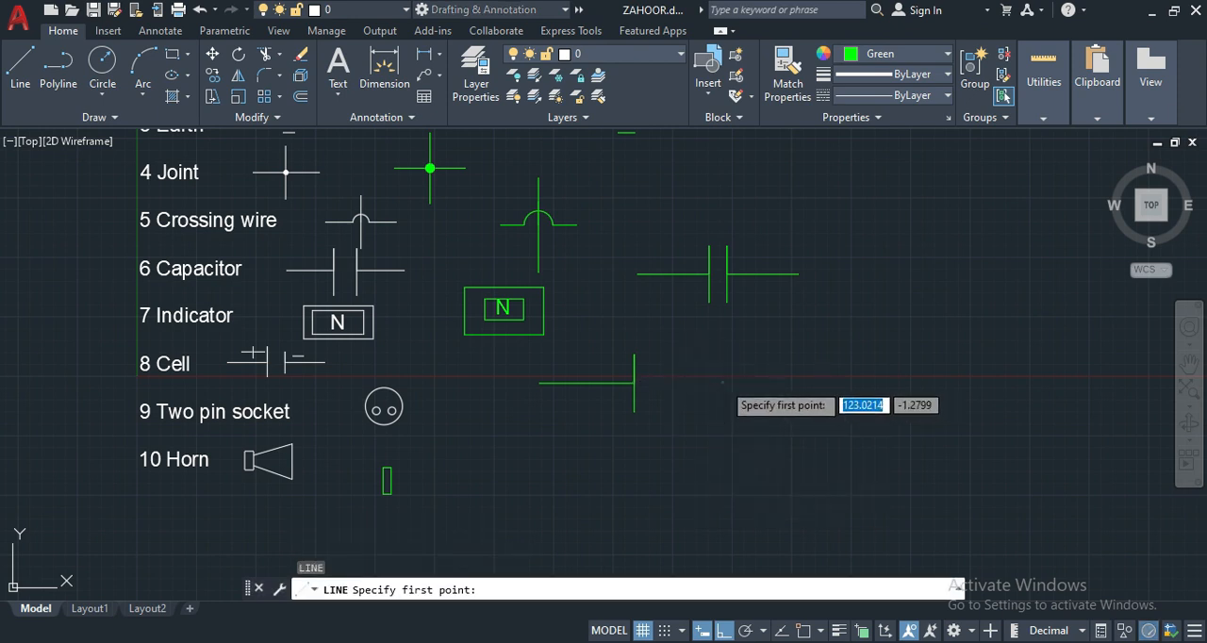
click(723, 382)
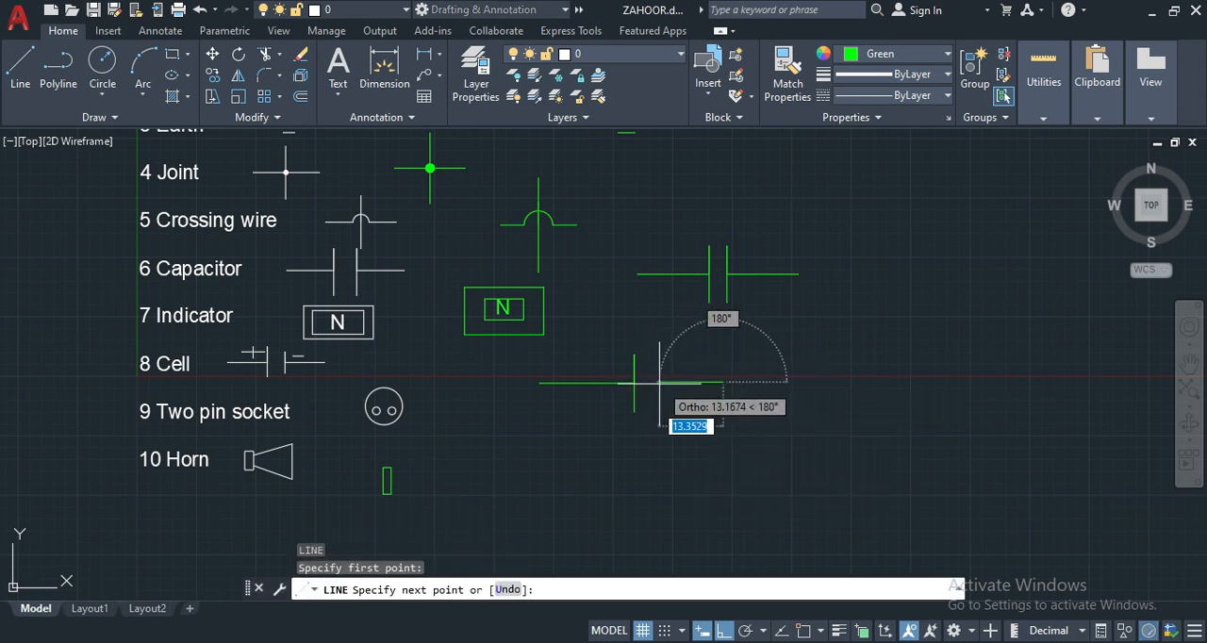
click(659, 381)
text(3)
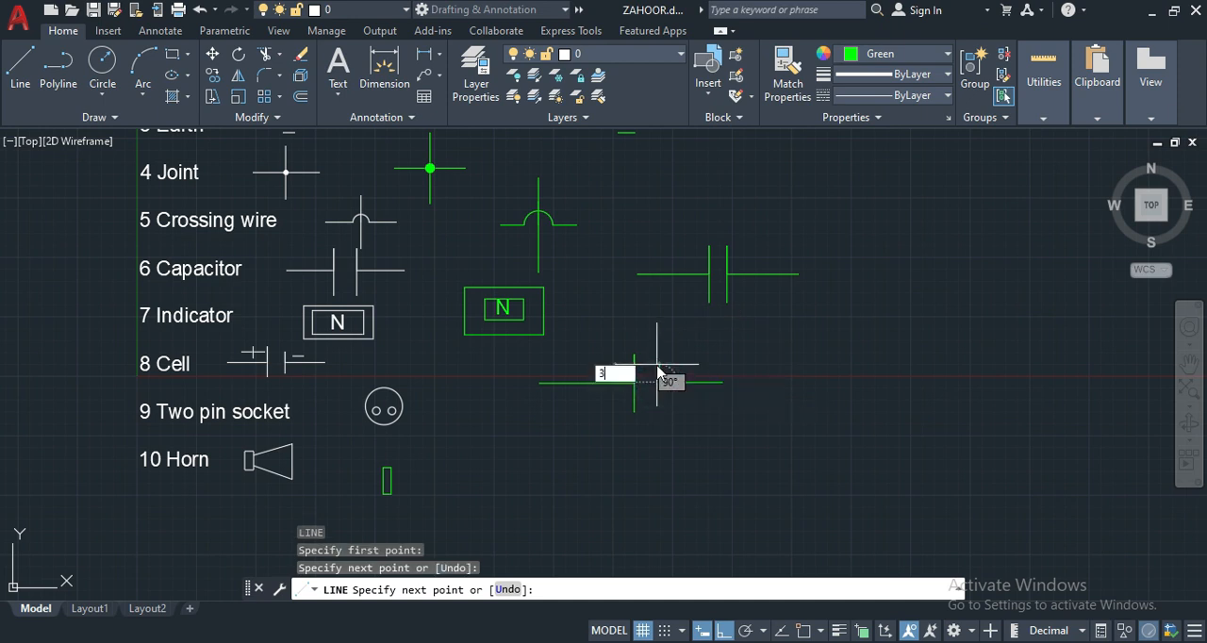
key(Return)
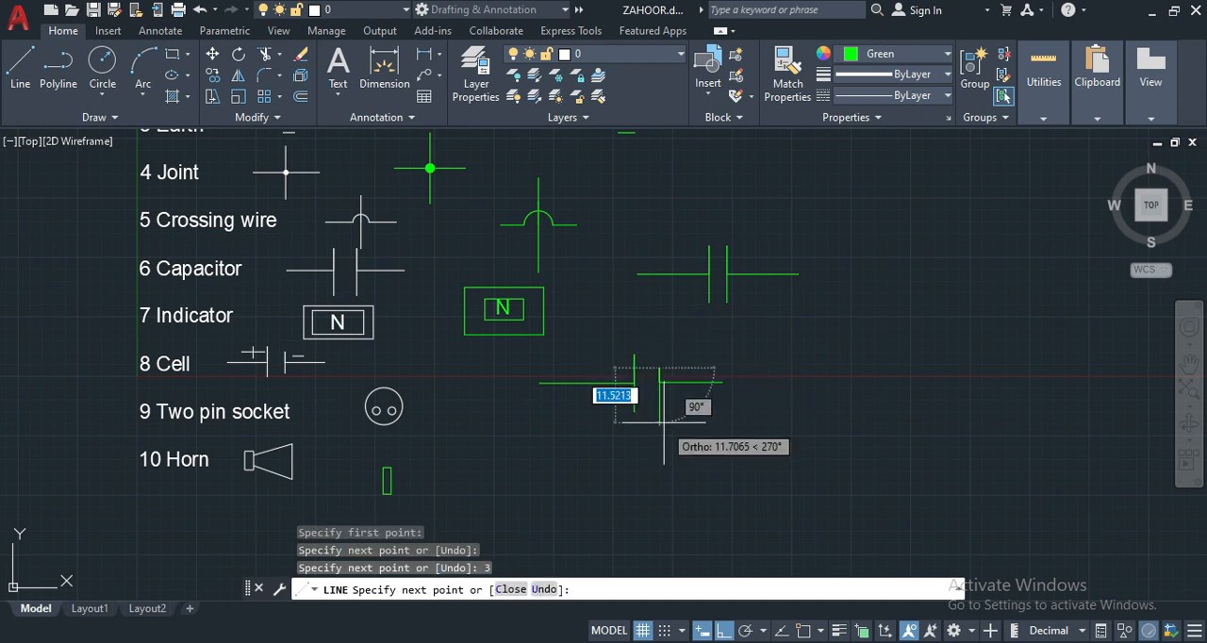
text(6)
key(Return)
key(Return)
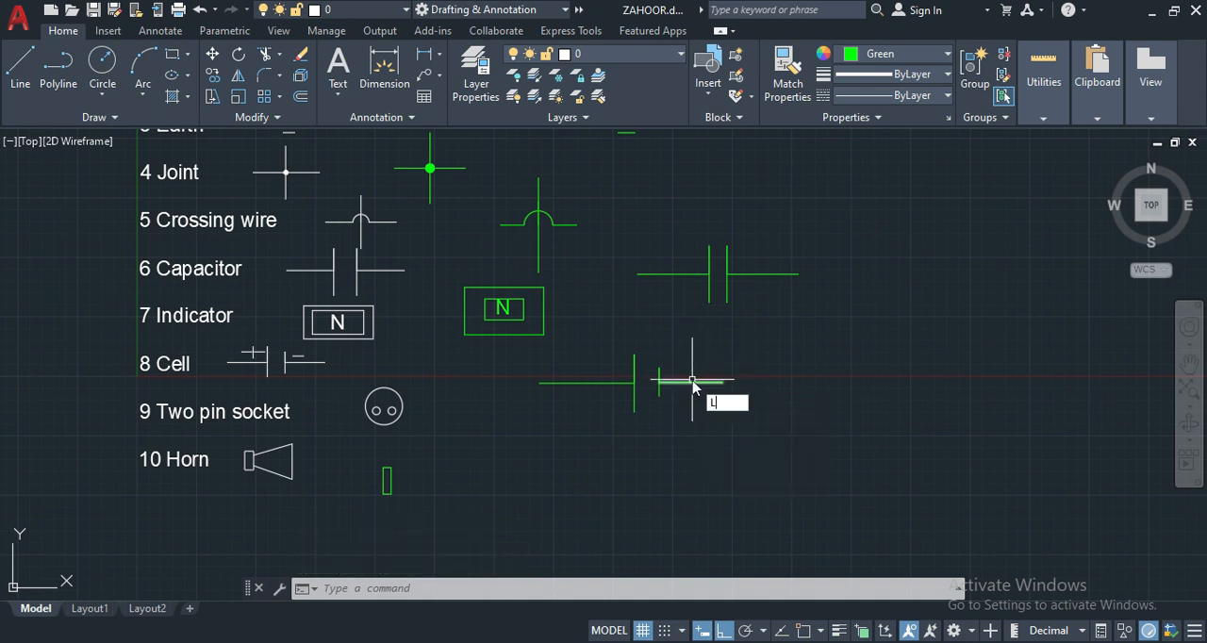
- Draw a 3-unit horizontal minus sign just above the lead beside the cell's short plate
key(Return)
click(658, 381)
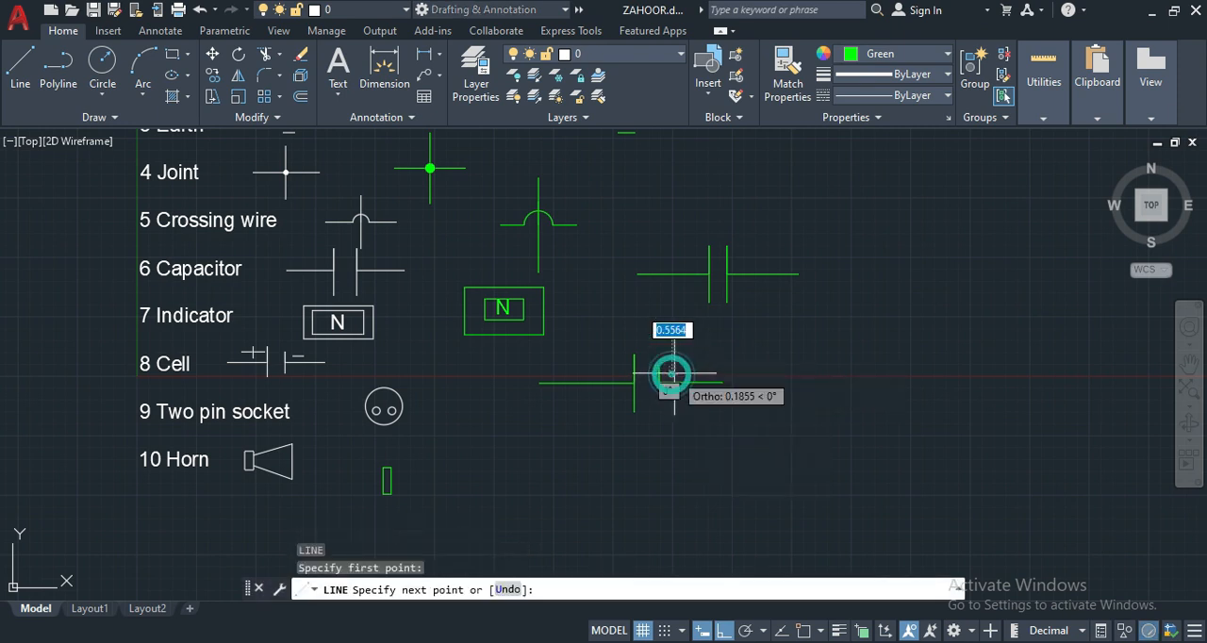
text(3)
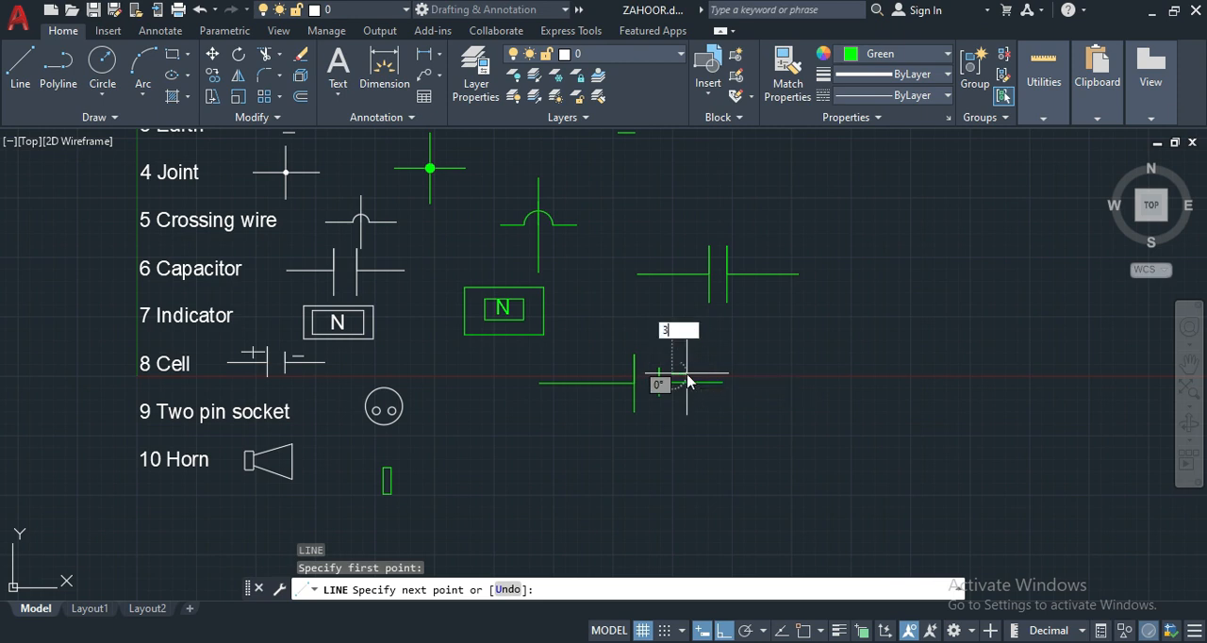
key(Return)
key(Escape)
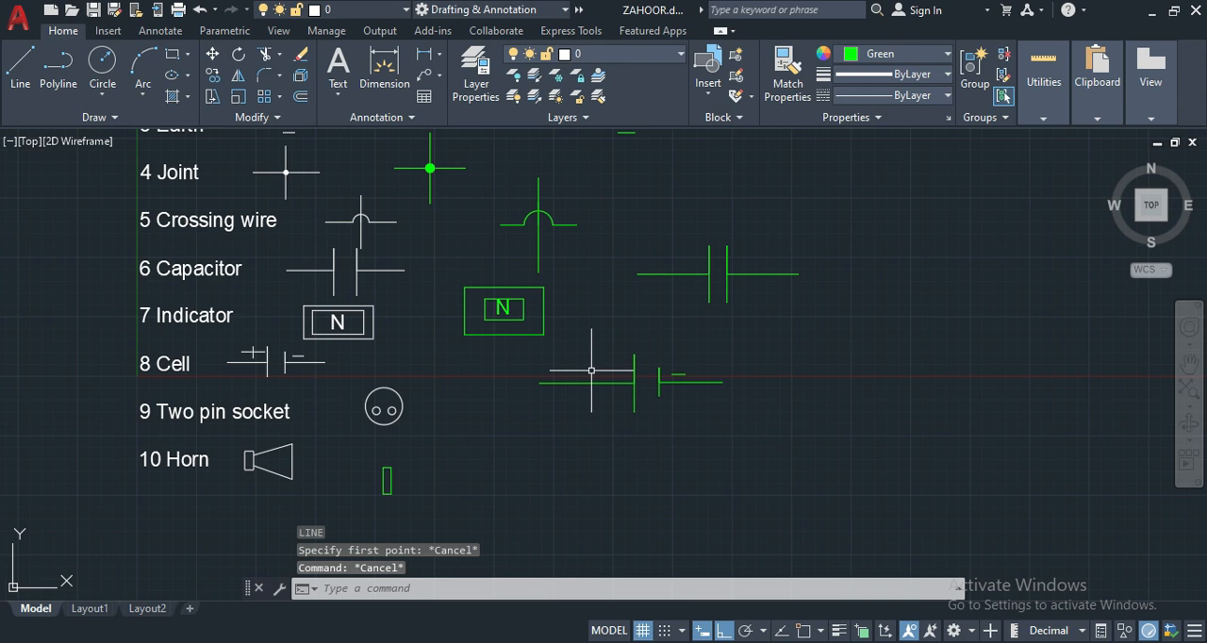
- Draw a 3-unit horizontal stroke just above the lead beside the cell's long plate
key(Return)
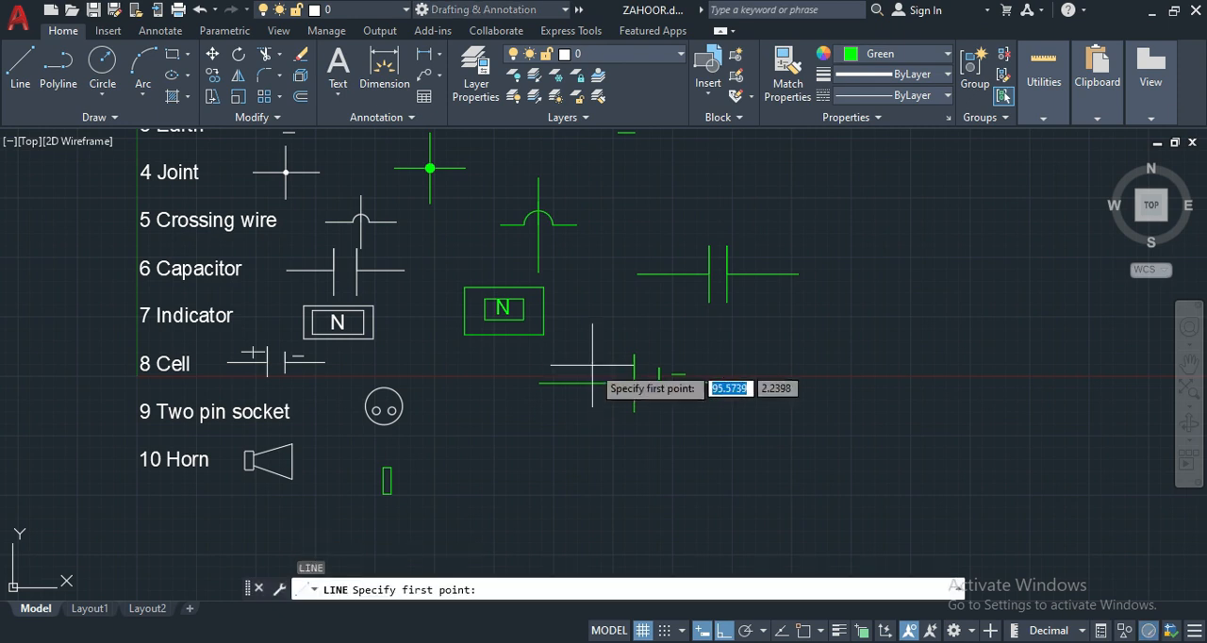
click(590, 364)
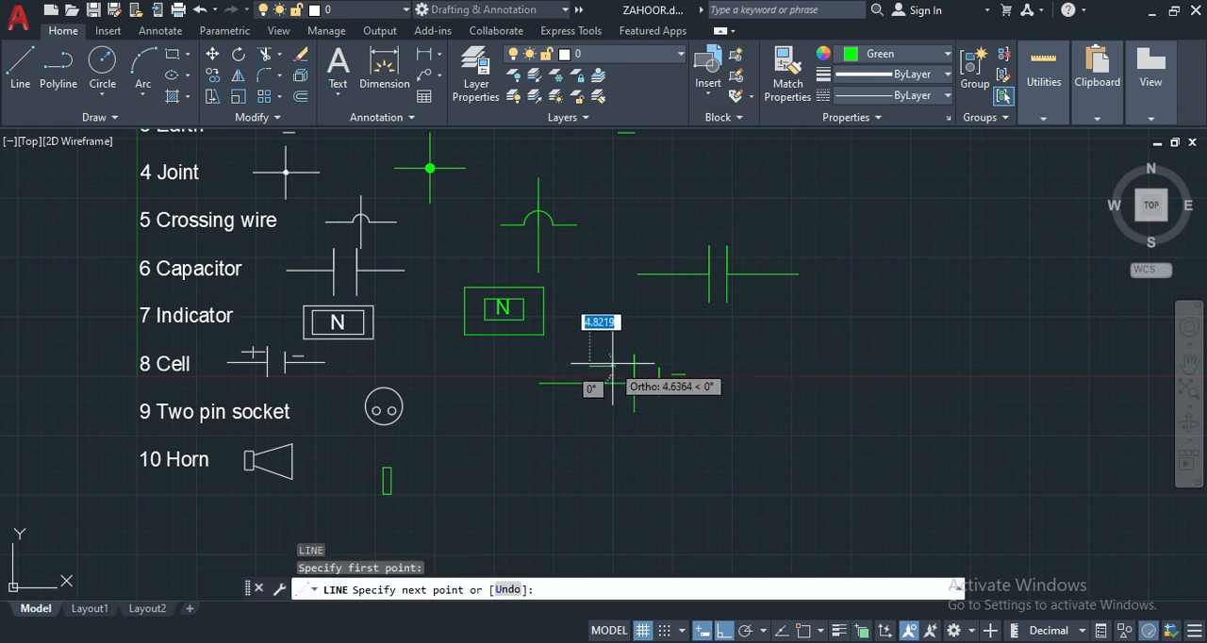
text(3)
key(Return)
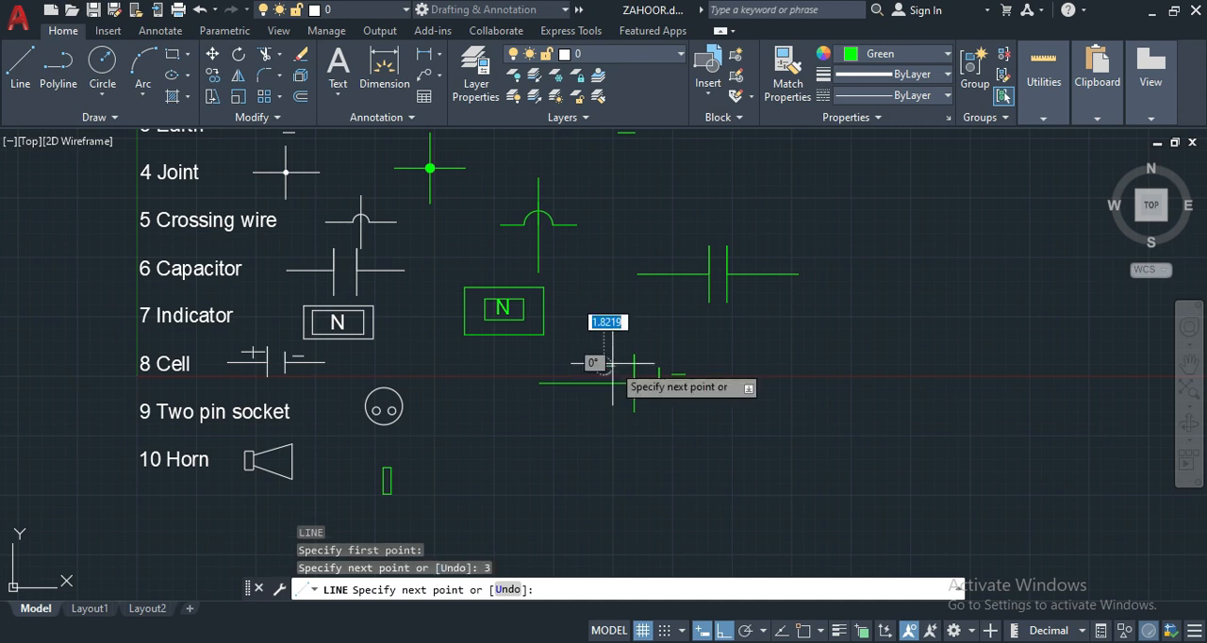
key(Return)
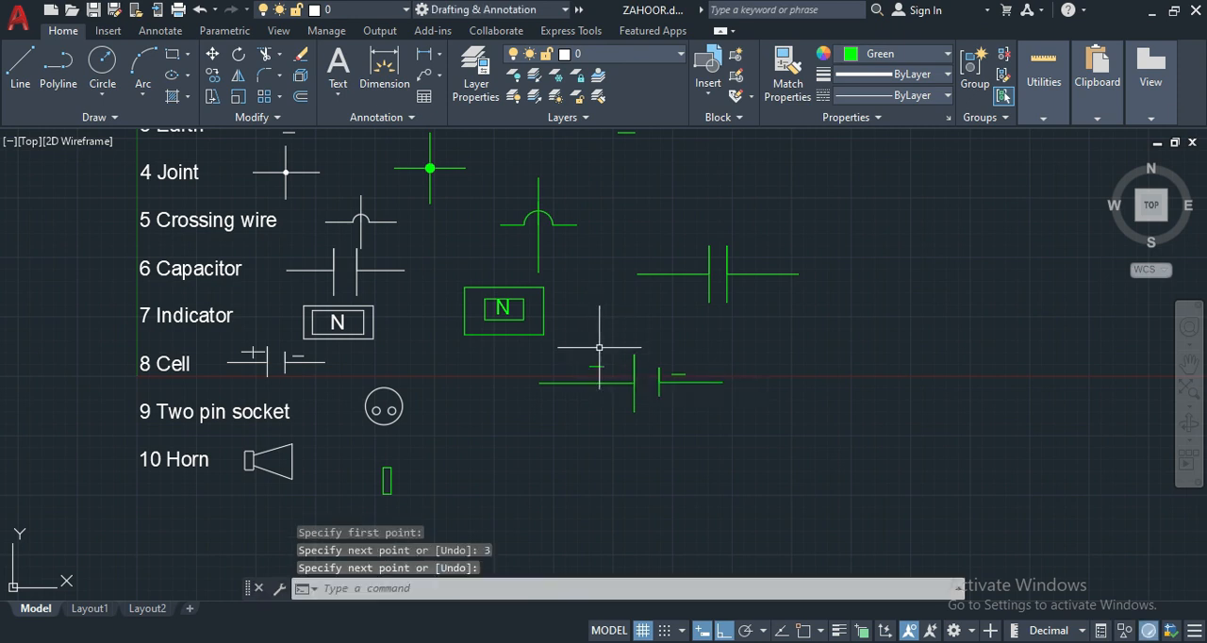
- Cross the middle of that stroke with a short vertical line to complete the cell's plus sign
text(L)
key(Return)
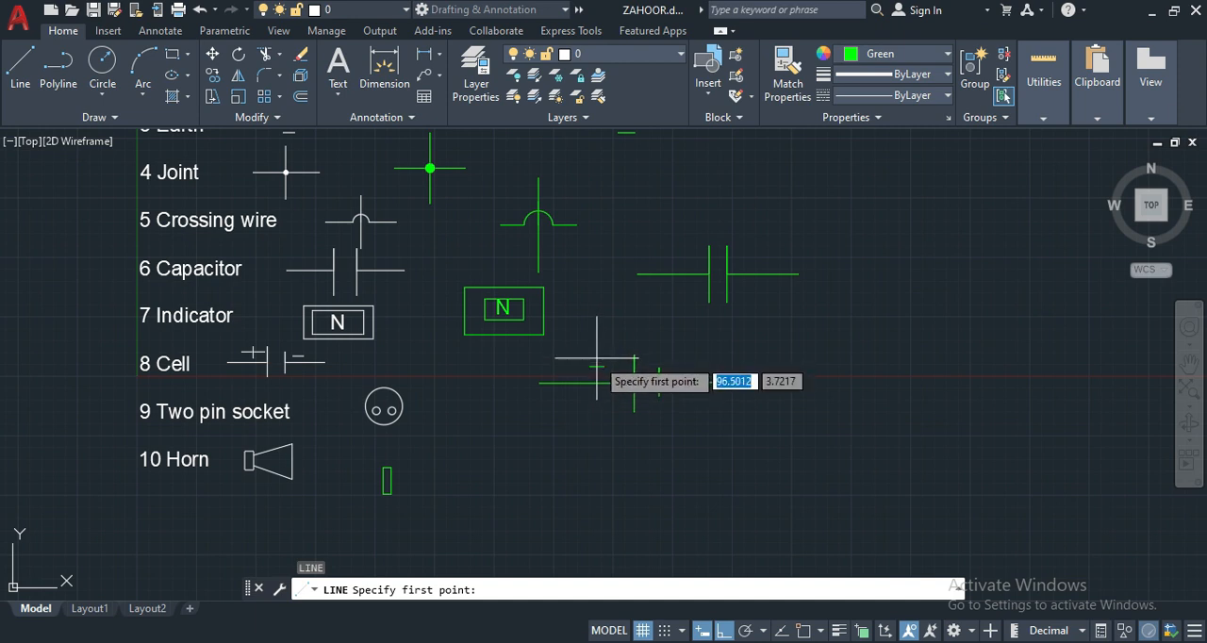
click(596, 368)
click(596, 374)
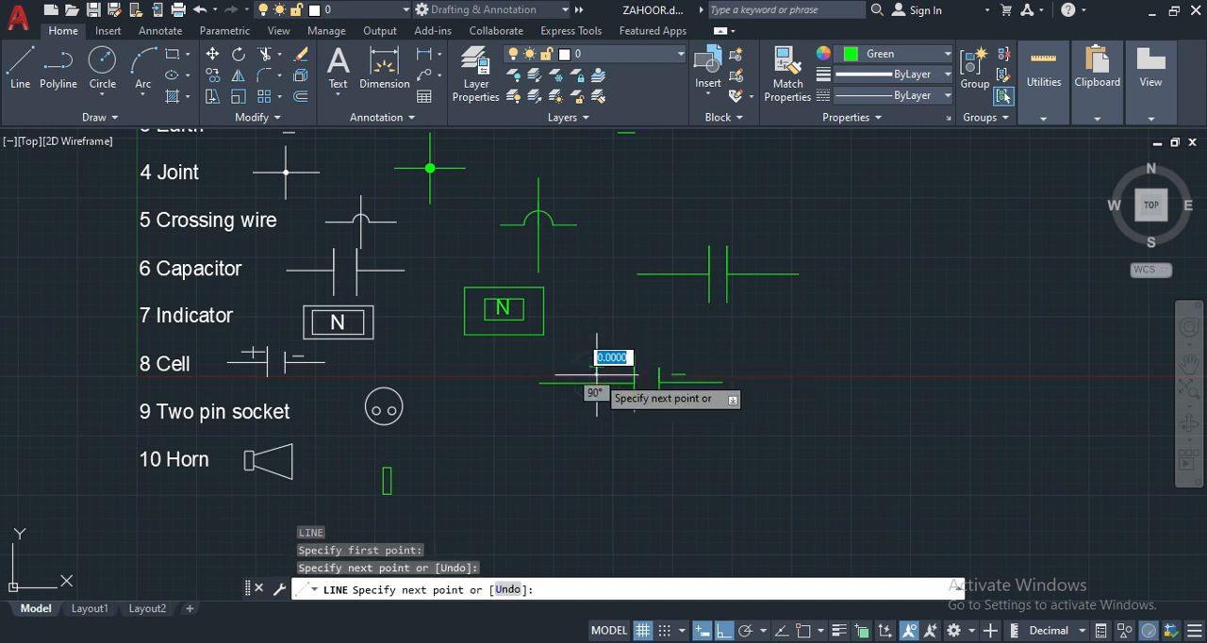
key(Return)
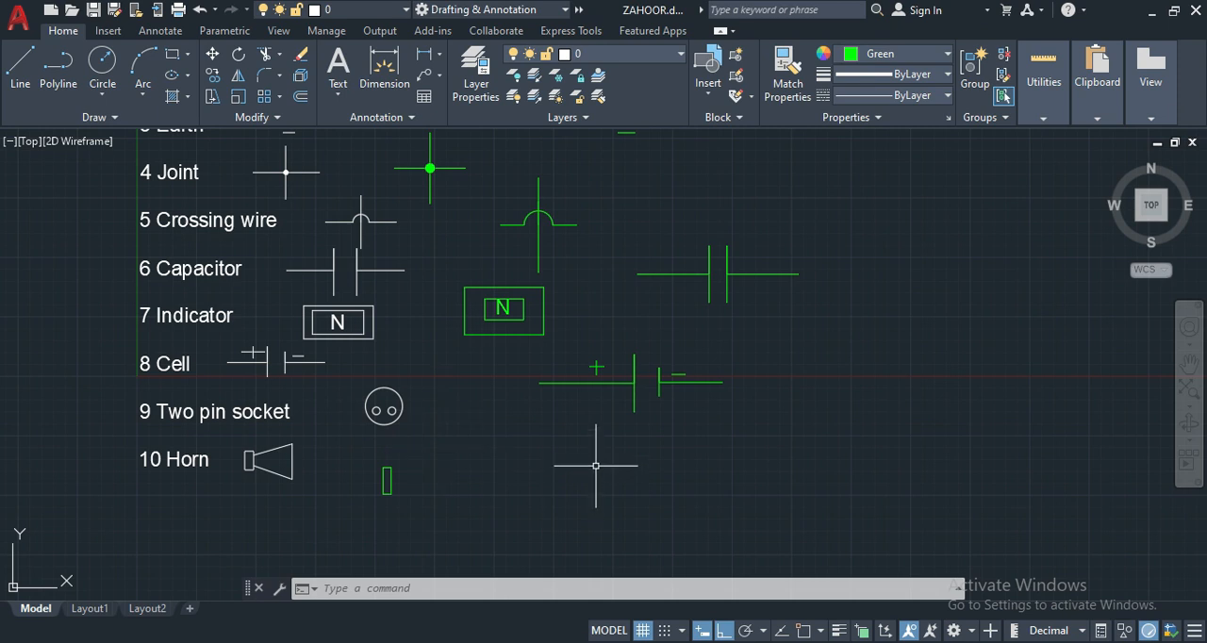
- Draw the two pin socket's outer circle with a radius of about 7 units, below the green cell symbol
text(c)
key(Return)
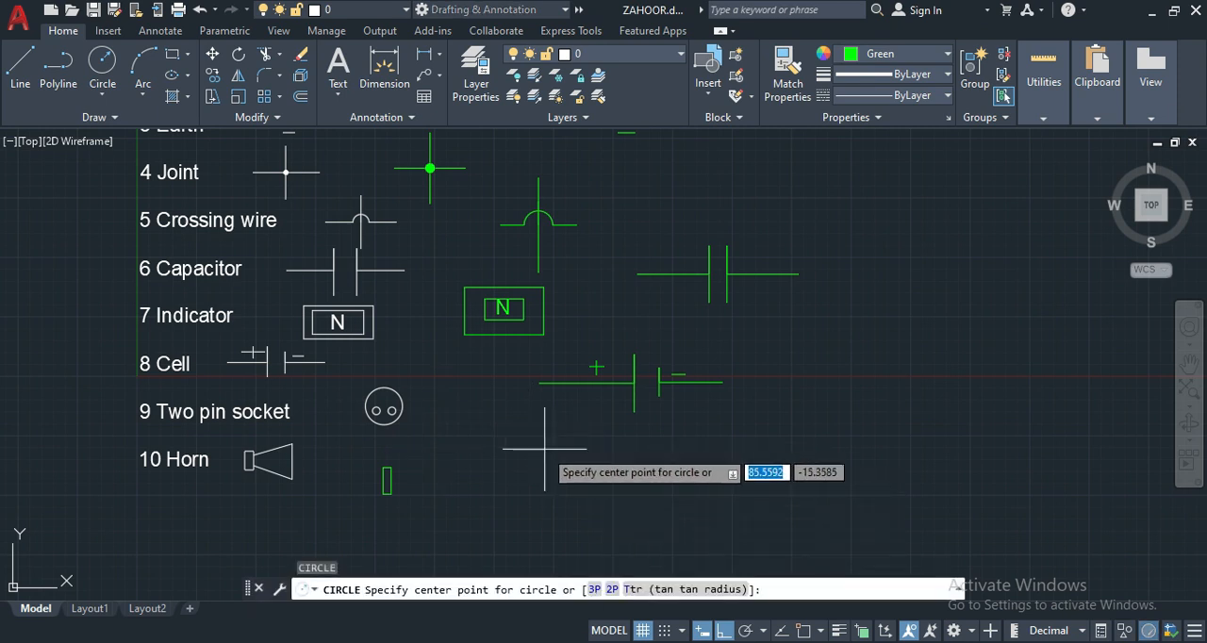
click(544, 449)
click(578, 436)
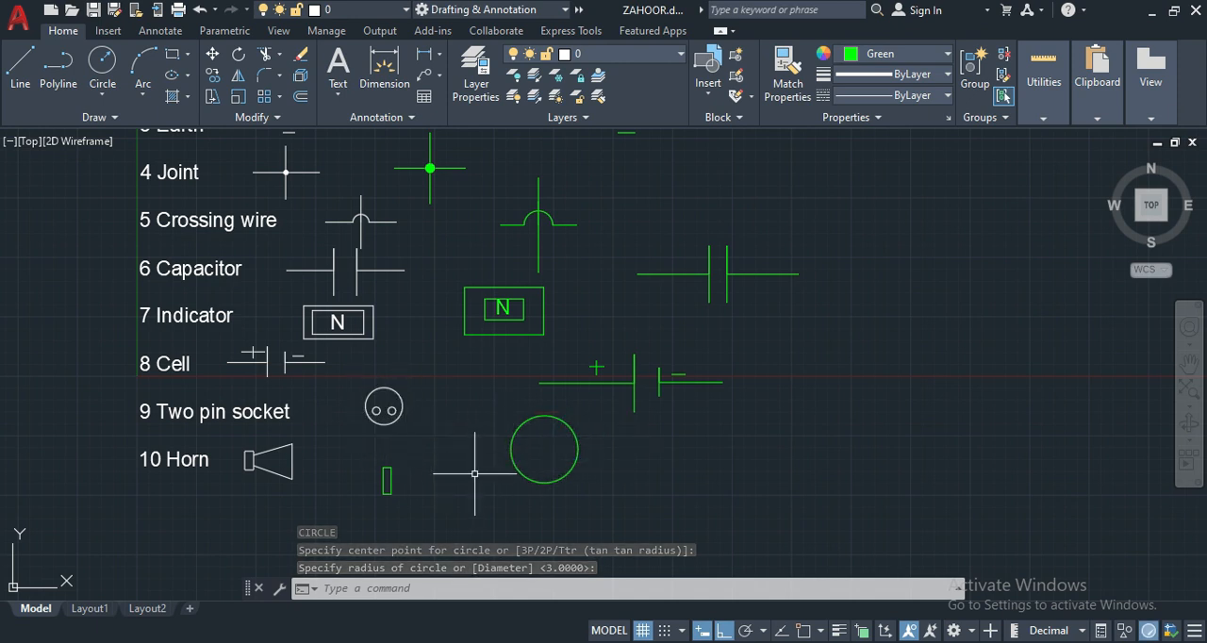
- Draw a small pin-hole circle with a radius of about 1.7 units inside the socket circle, near its left edge
key(Return)
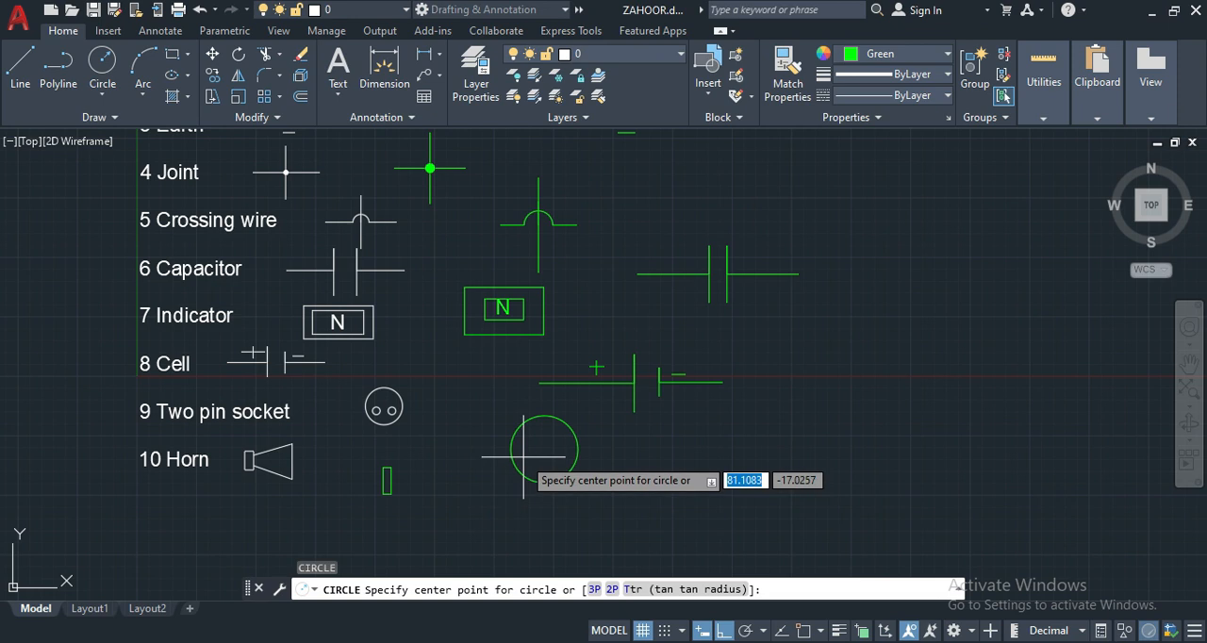
click(523, 456)
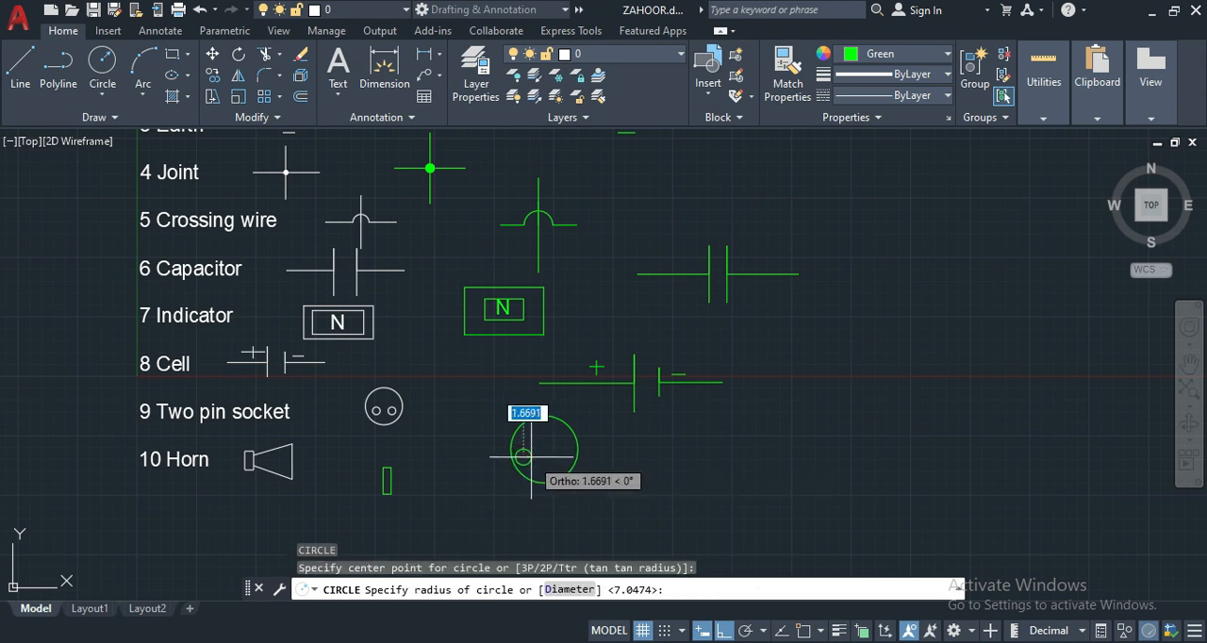
click(531, 457)
- Copy the small pin-hole circle horizontally about 8 units to the right, inside the socket circle
click(529, 447)
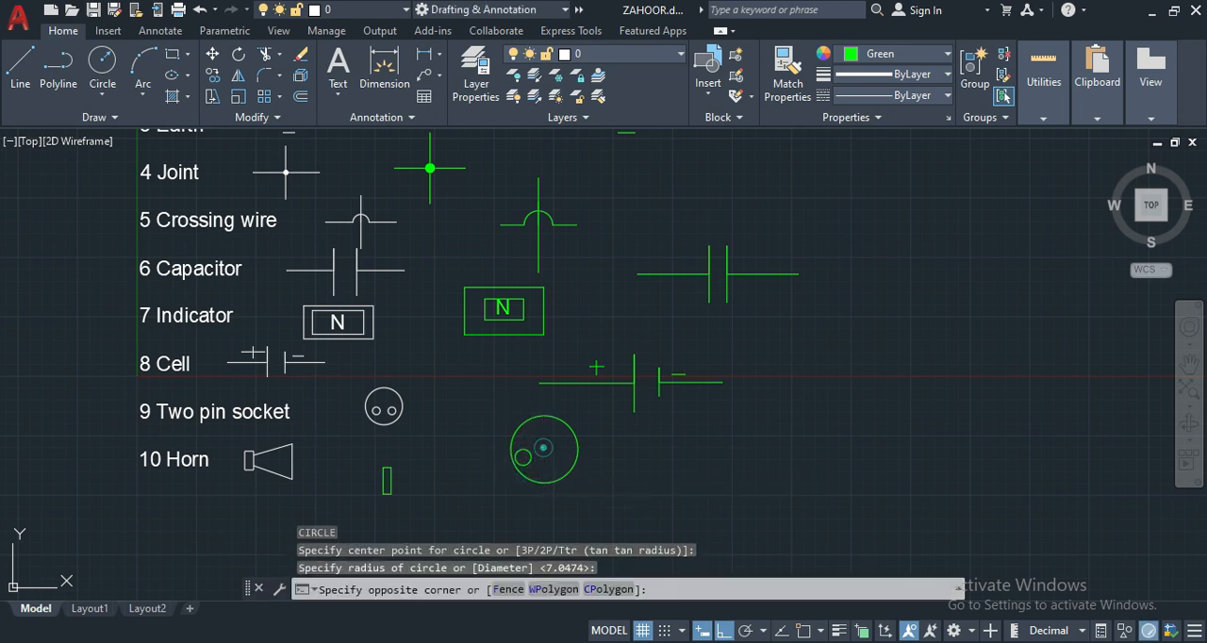
click(523, 457)
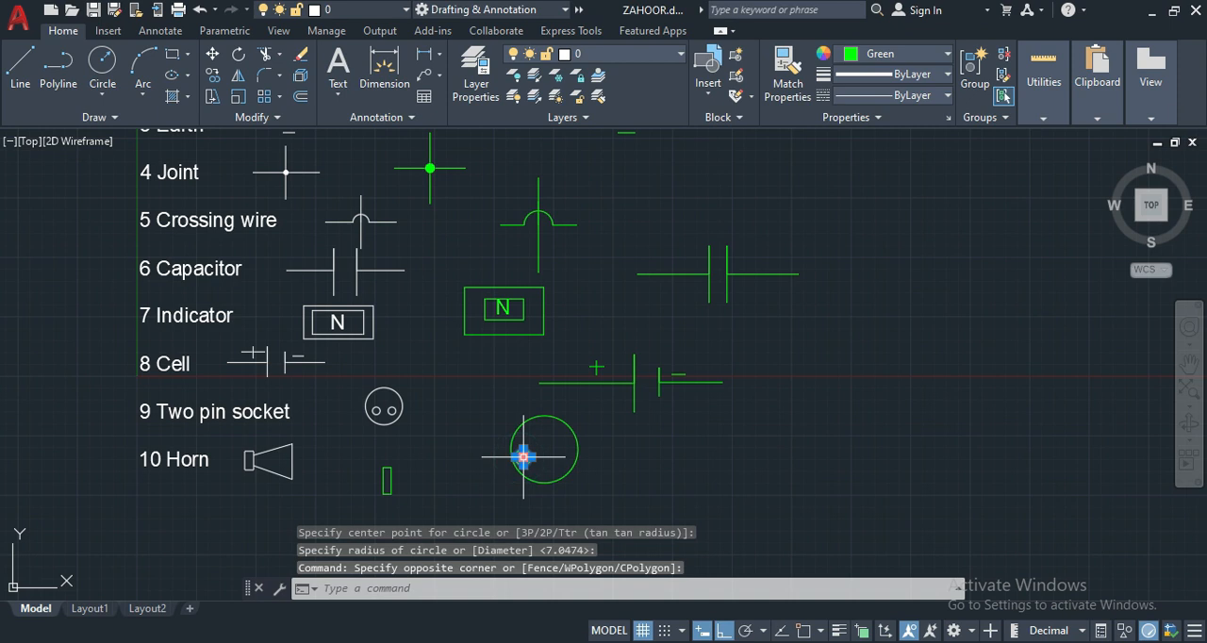
text(CO)
key(Return)
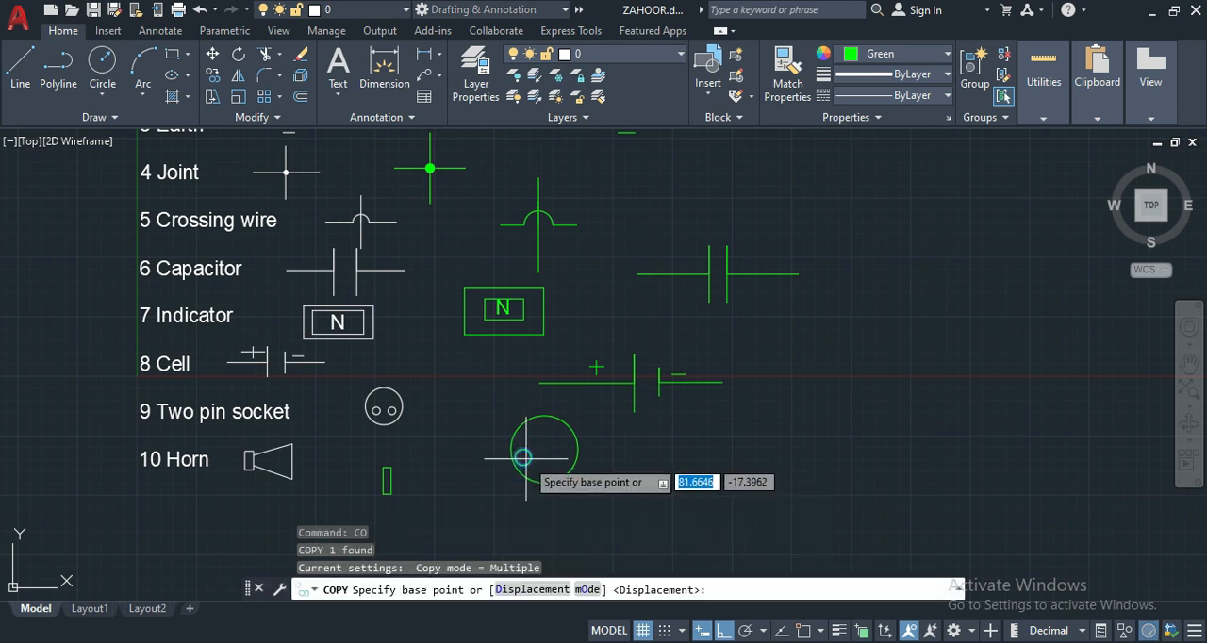
click(525, 457)
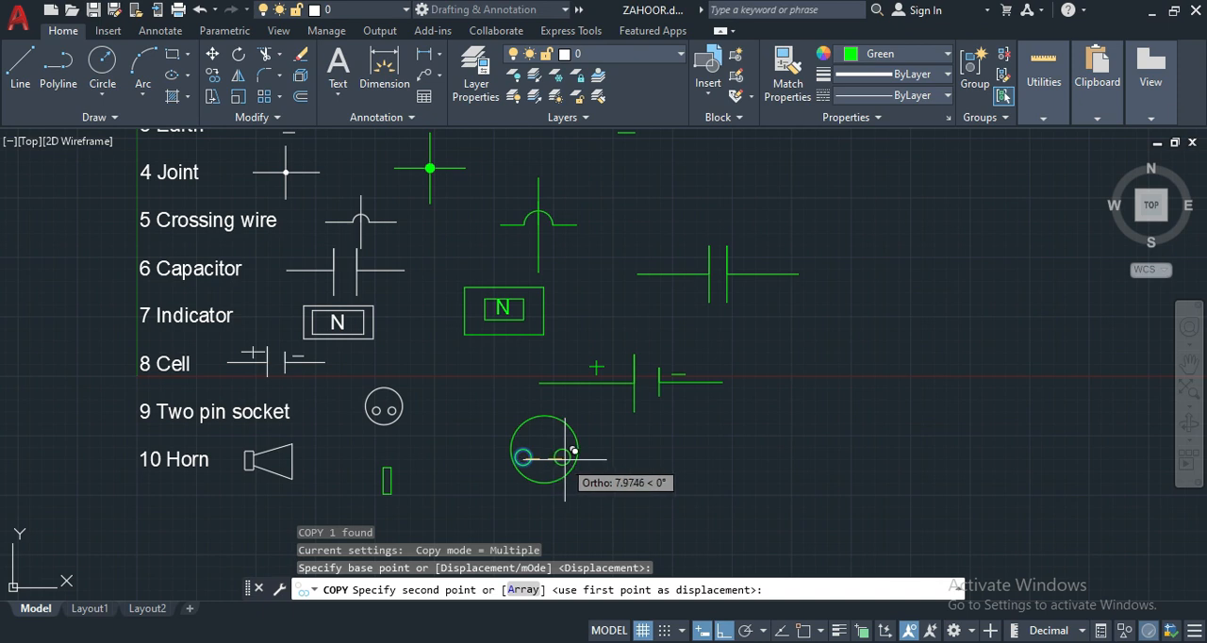
click(563, 457)
key(Return)
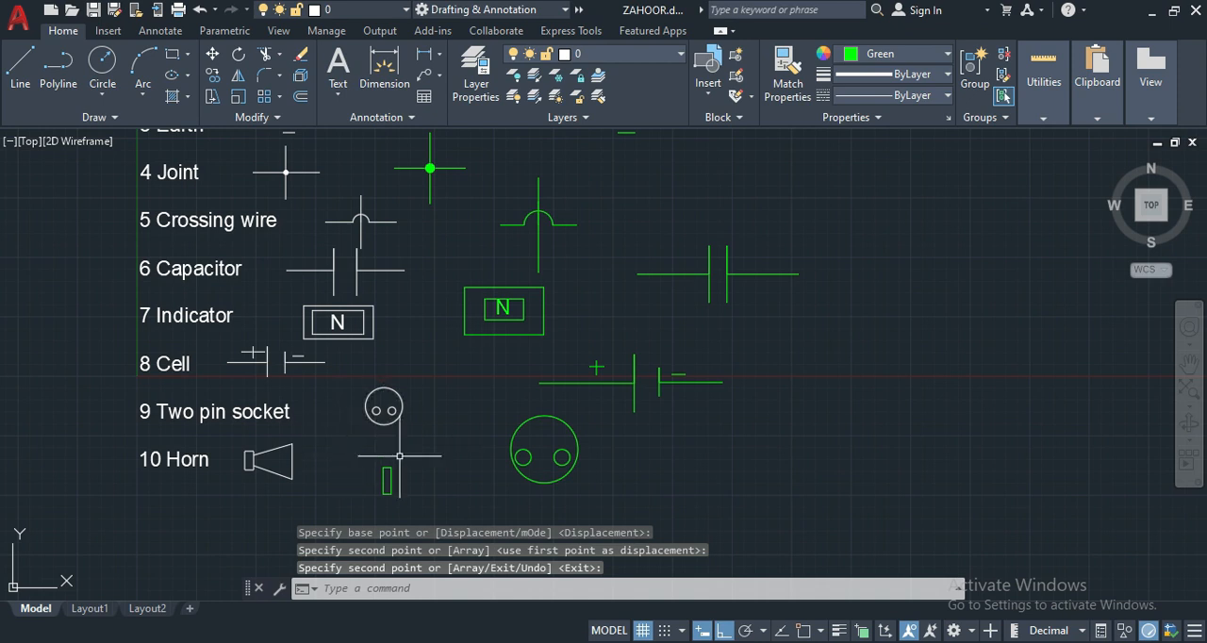
- Delete the stray small green rectangle beside the reference Horn
click(429, 459)
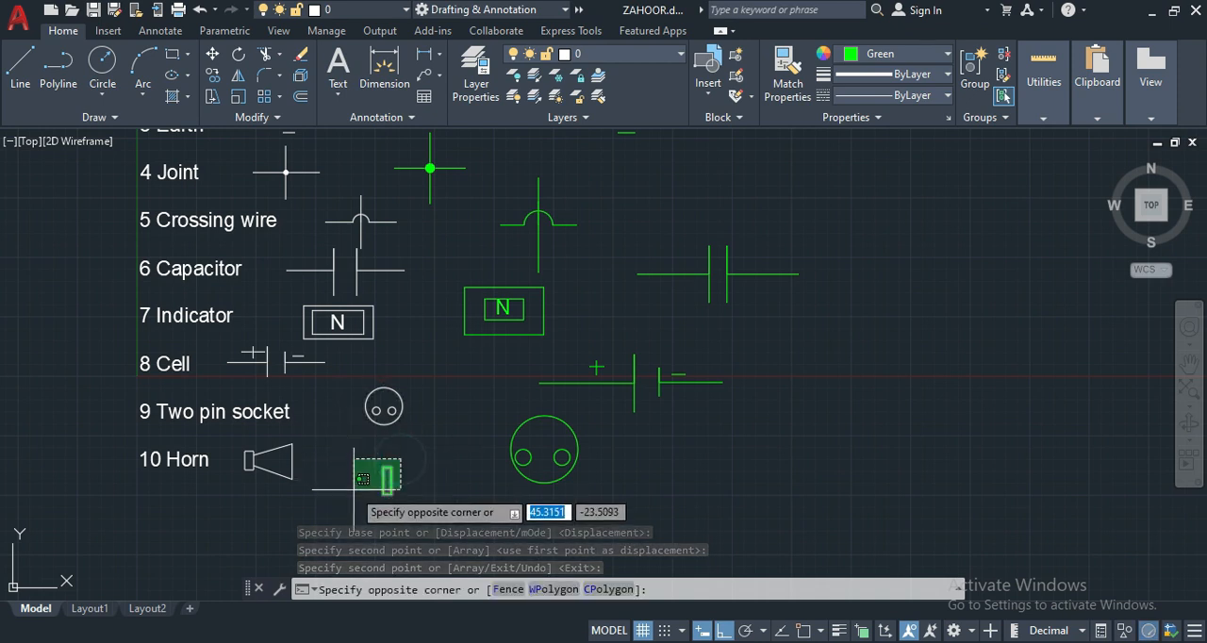
click(358, 499)
key(Delete)
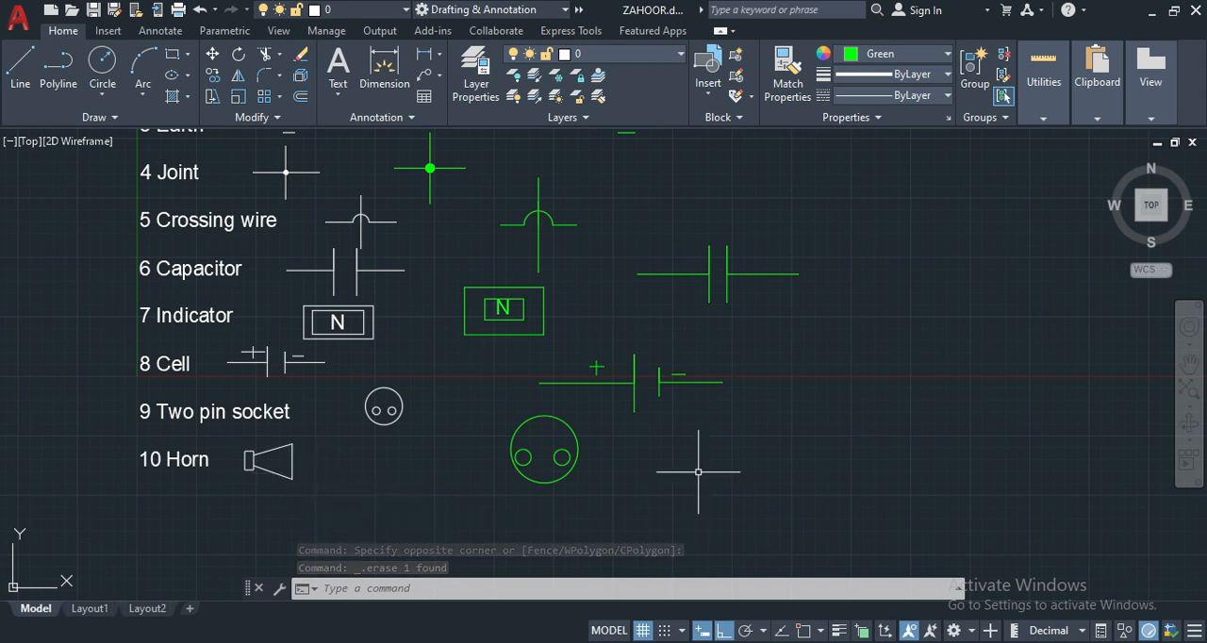
- Draw a narrow upright rectangle to the right of the green socket as the body of the horn
text(REC)
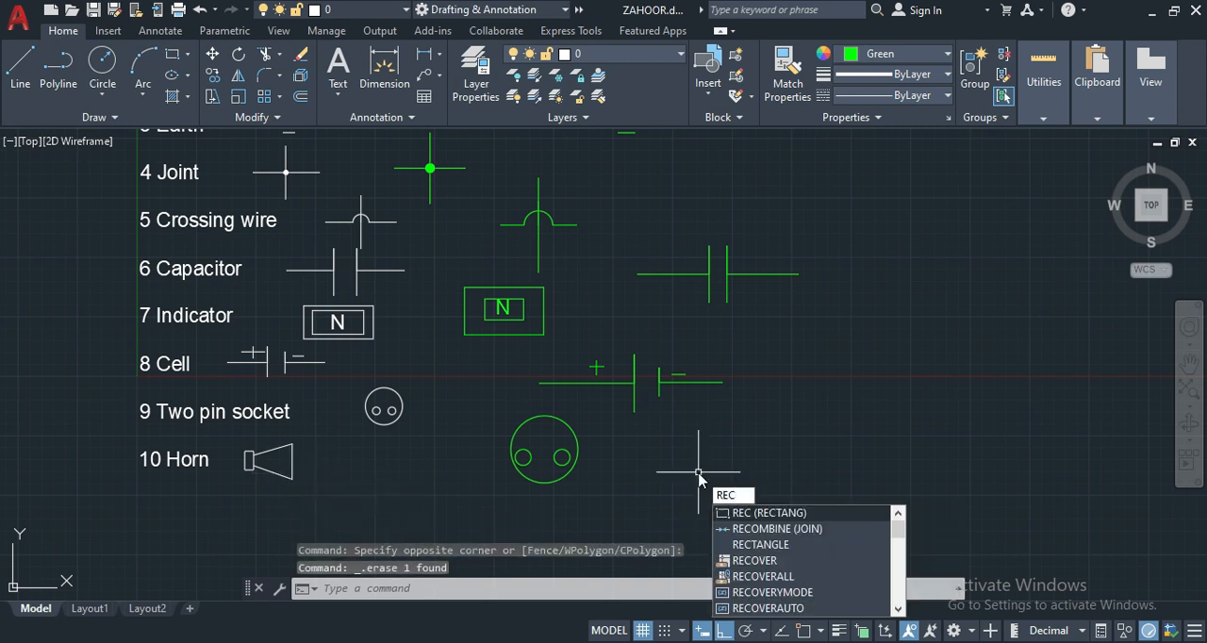
key(Return)
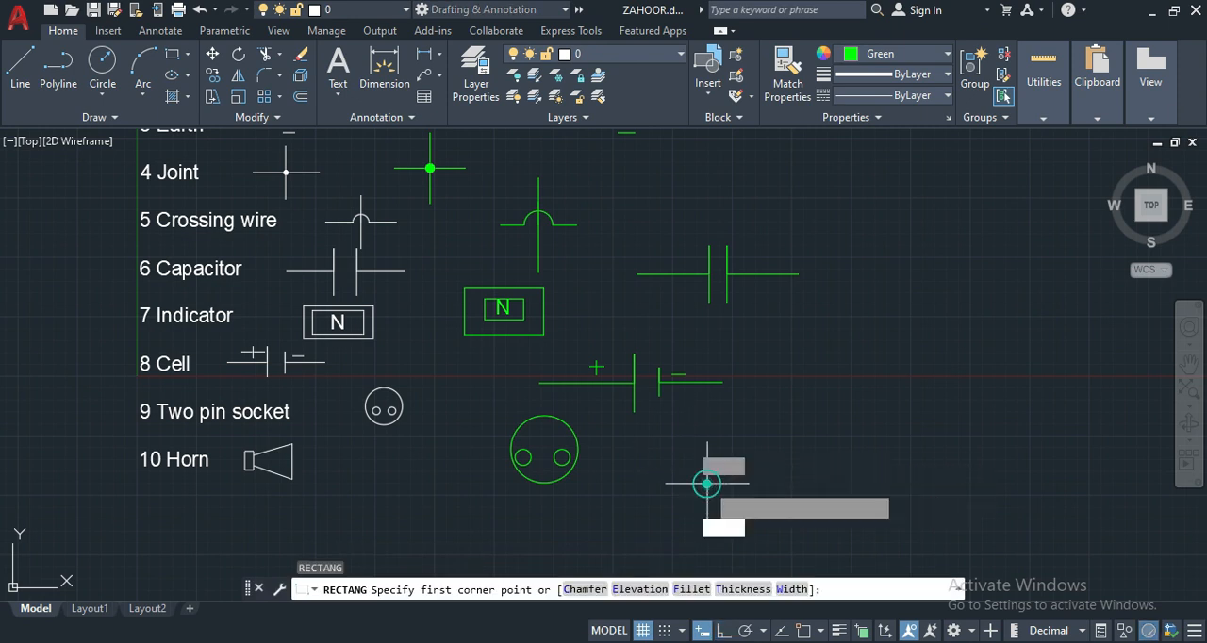
click(707, 484)
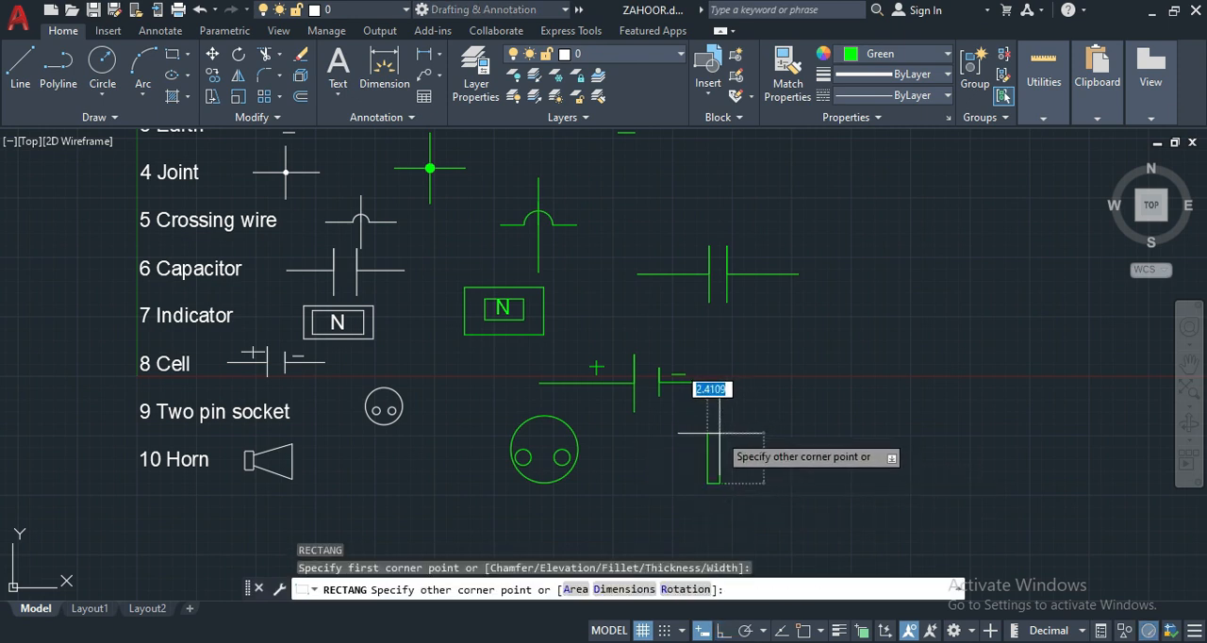
click(727, 433)
key(Return)
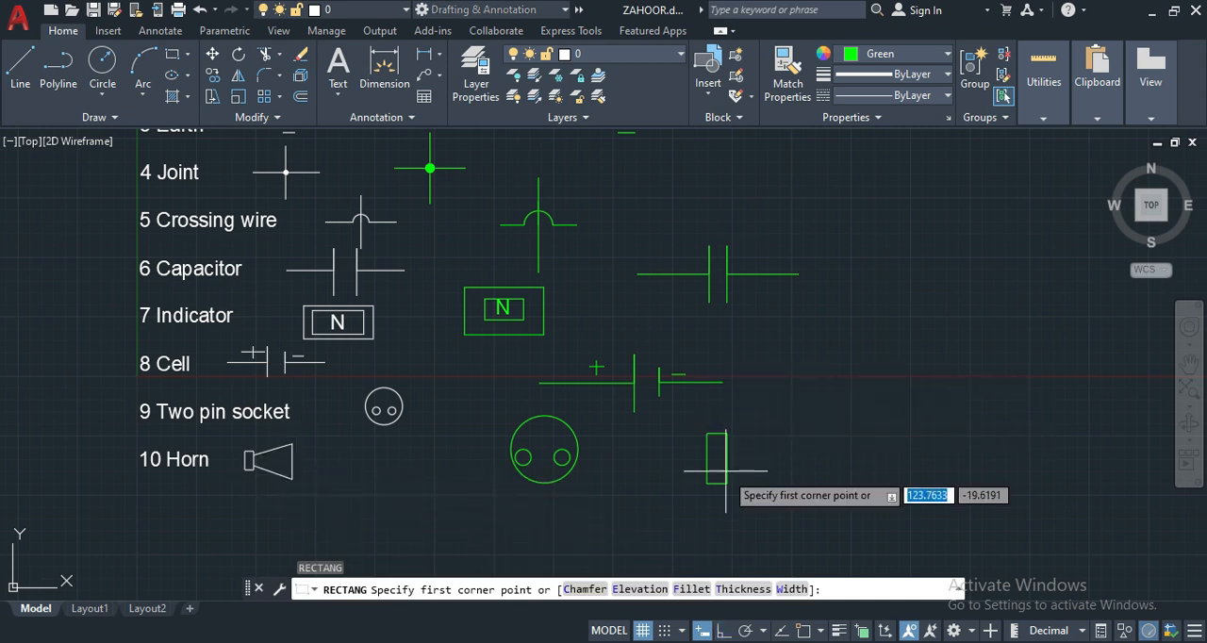
text(L)
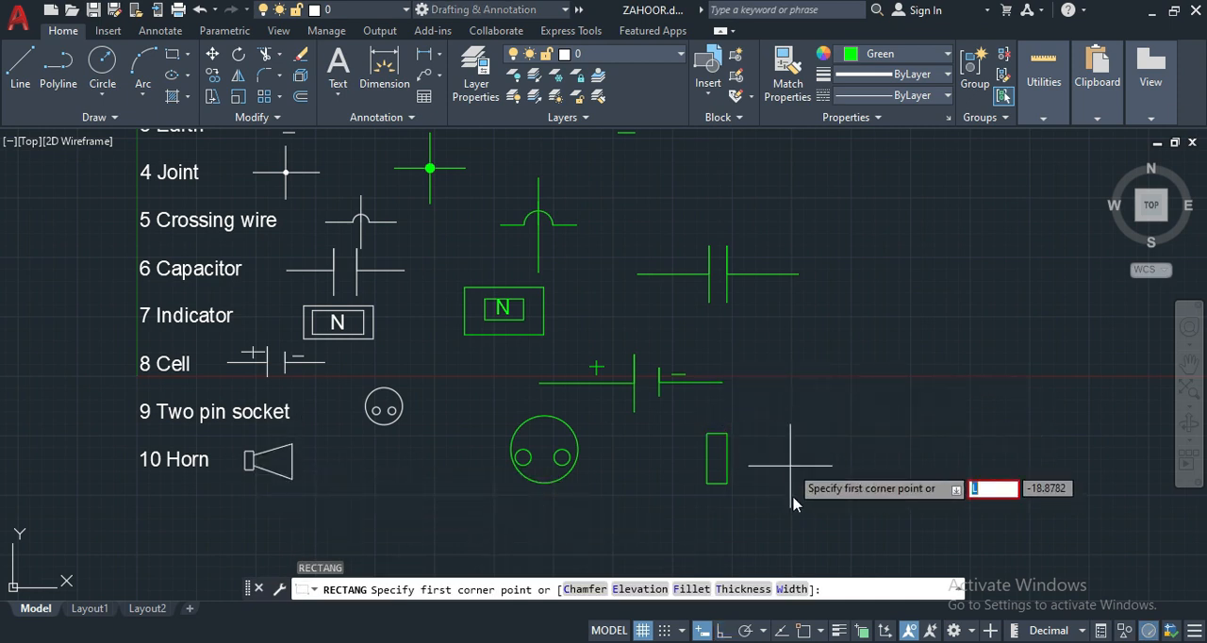
key(Escape)
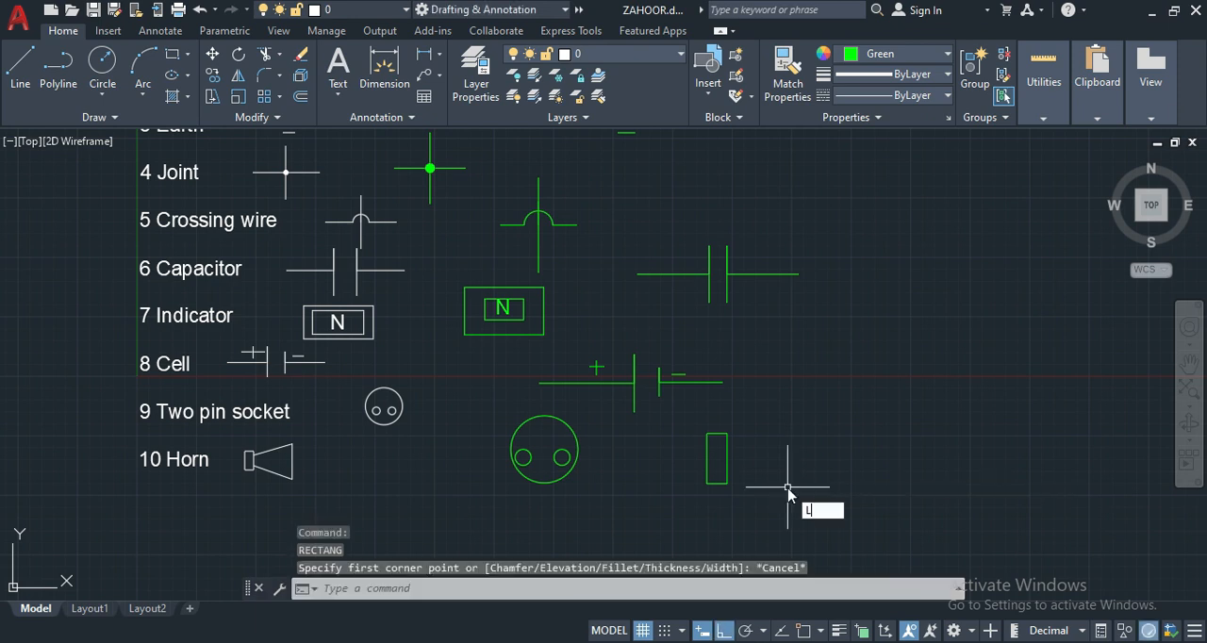
- Draw a vertical line about 17 units long to the right of the horn's rectangle as the horn's mouth
text(l)
key(Return)
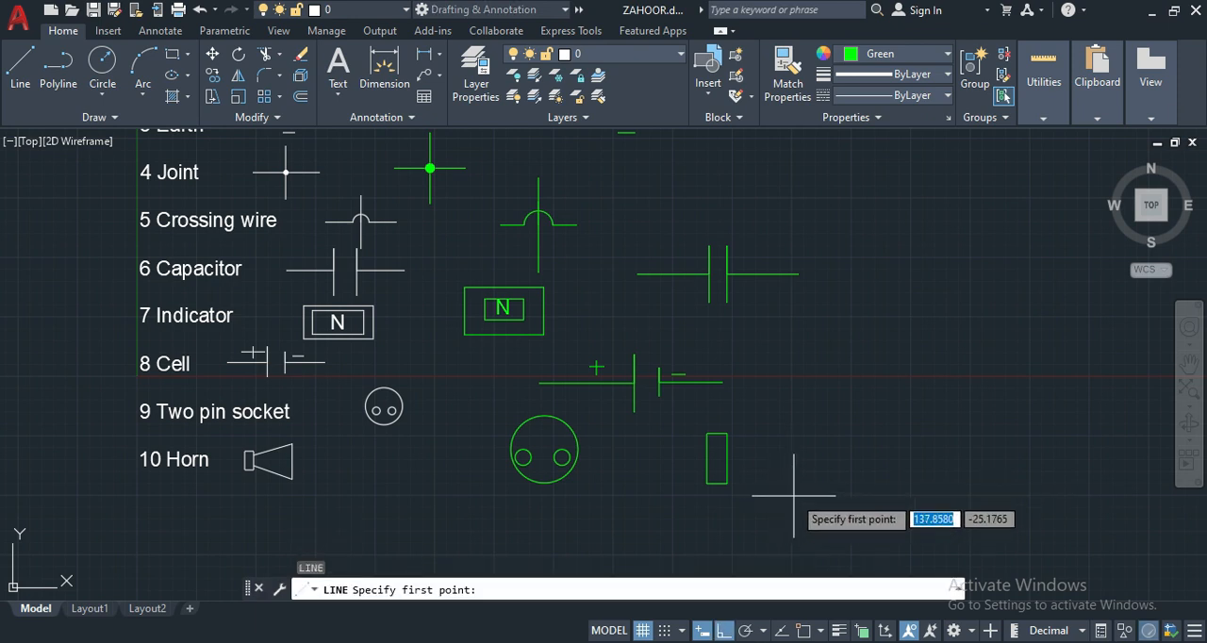
click(792, 495)
click(792, 415)
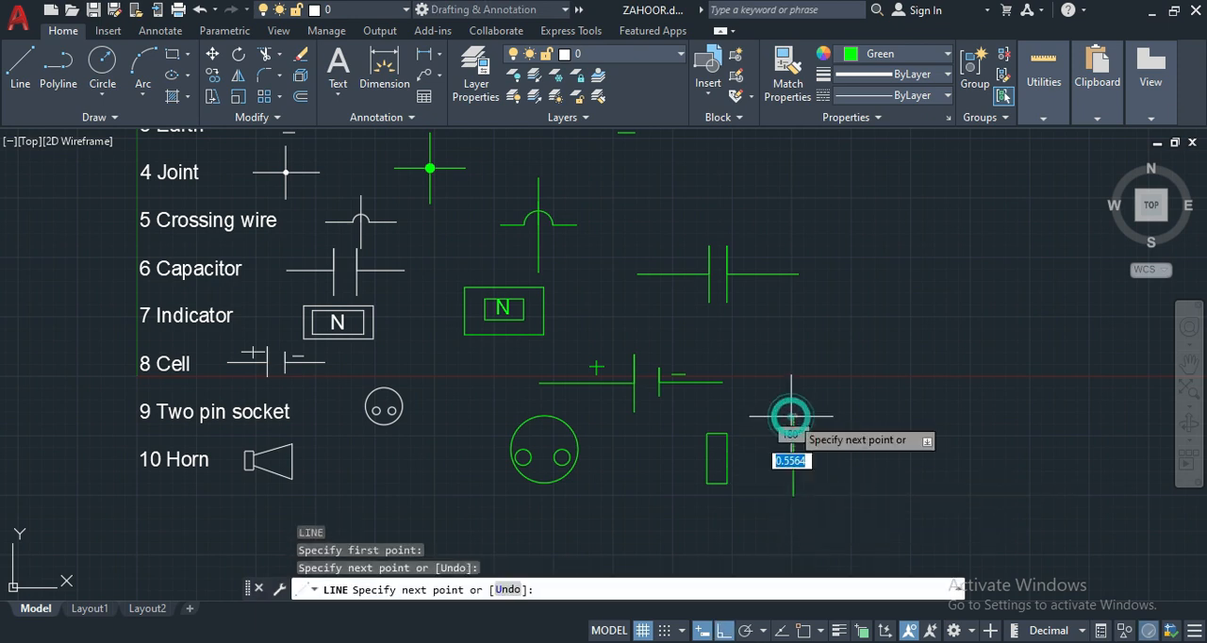
key(Return)
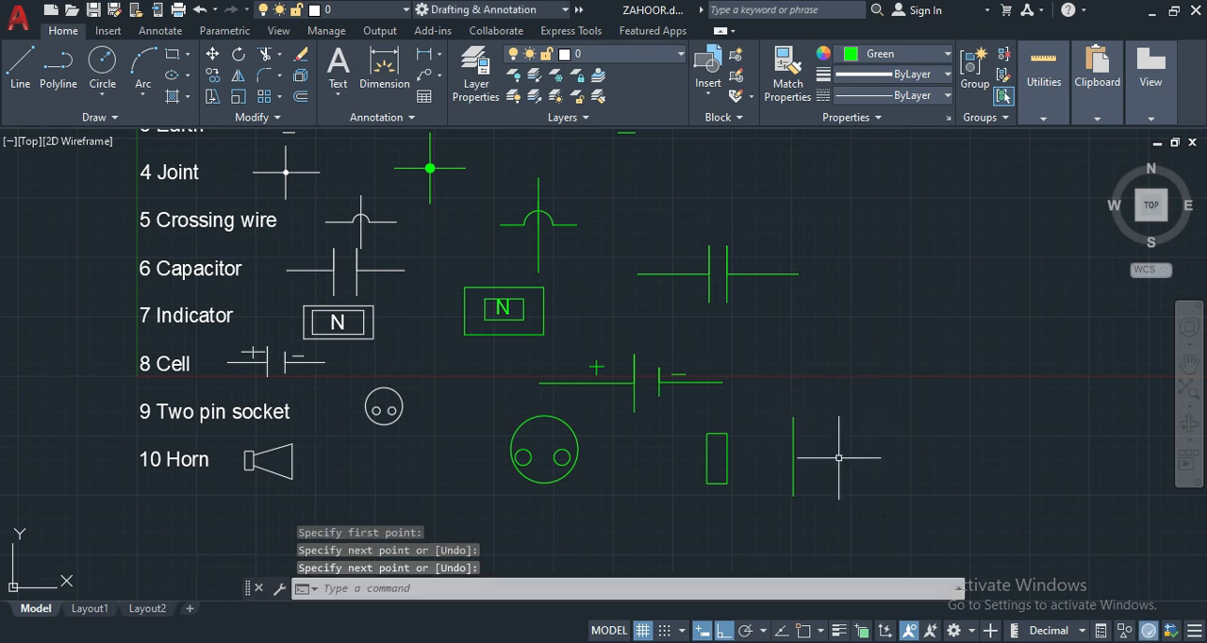
- With ortho off and object snap on, draw a line from the mouth line's upper end to the midpoint of the rectangle's left edge
click(725, 631)
key(Return)
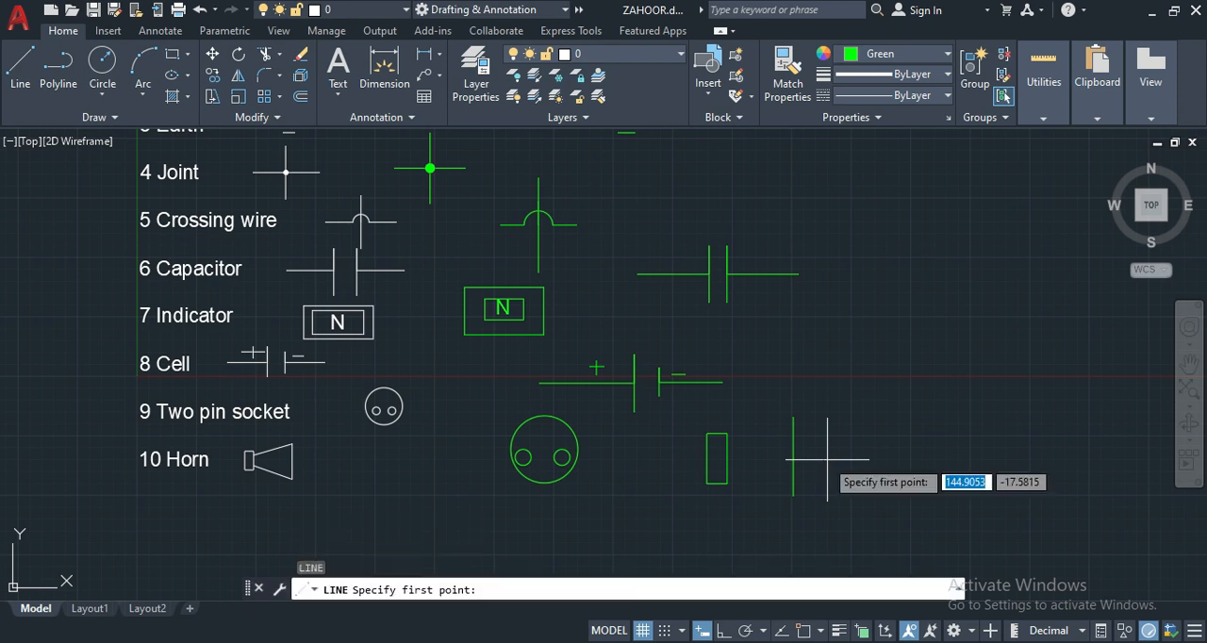
click(804, 631)
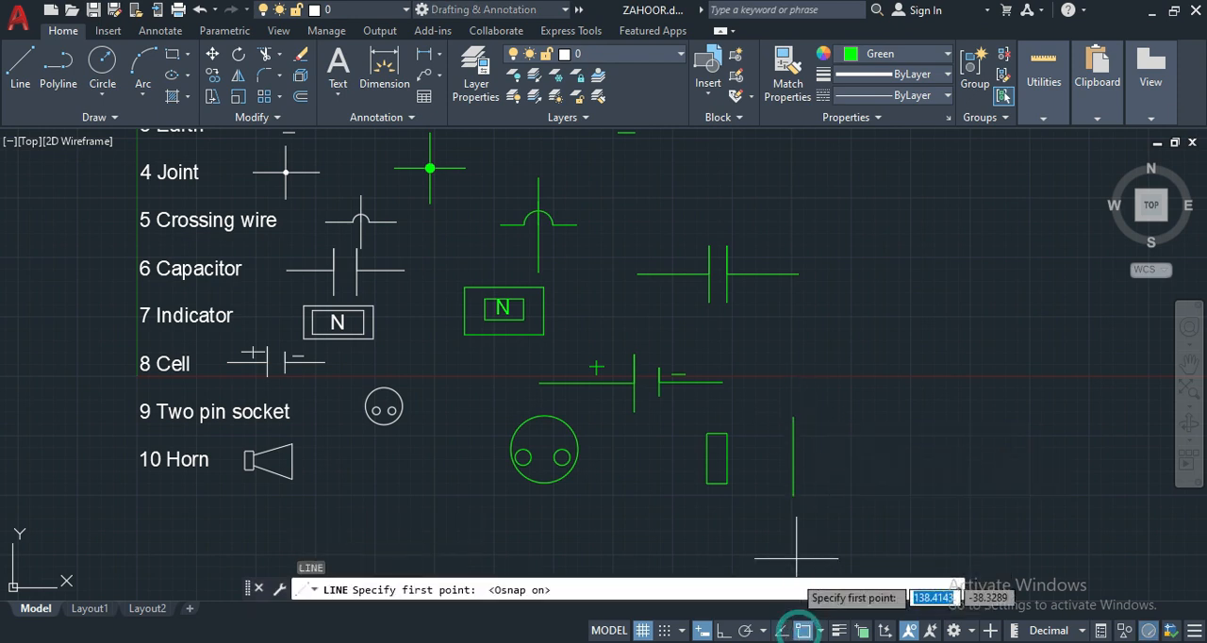
click(793, 415)
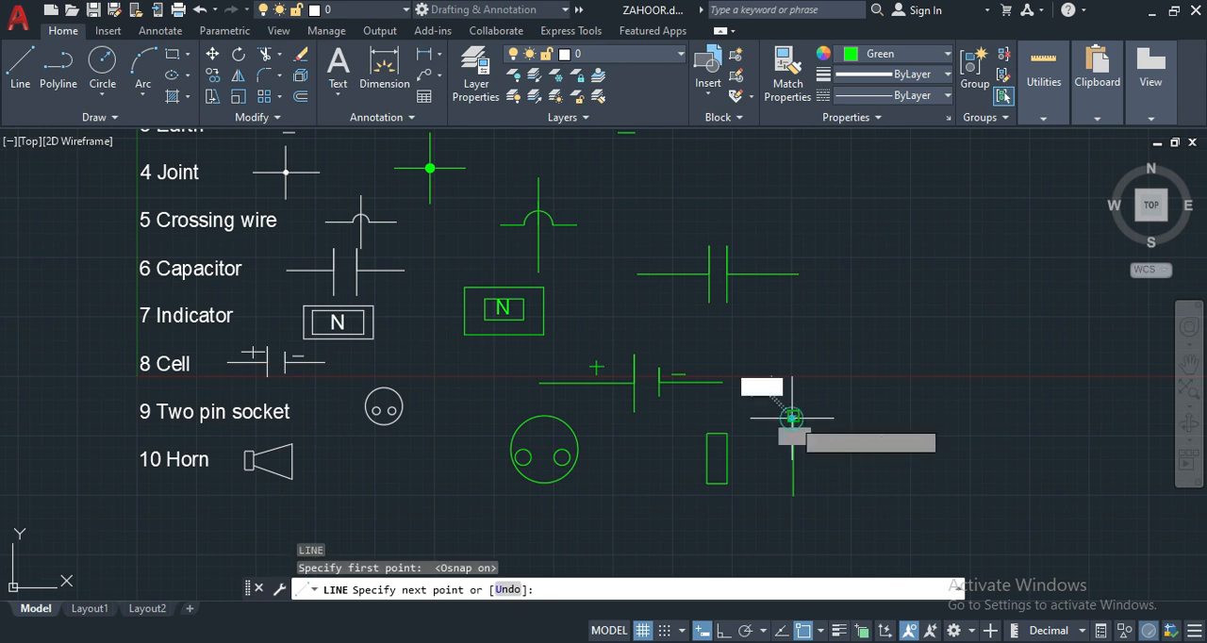
click(707, 459)
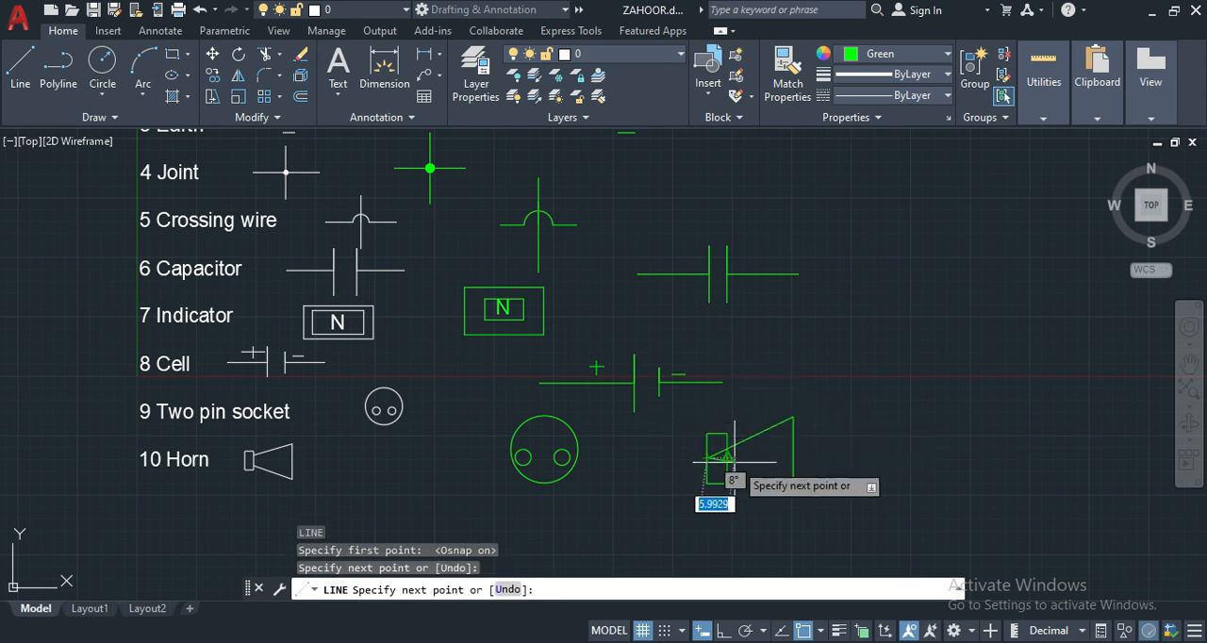
key(Return)
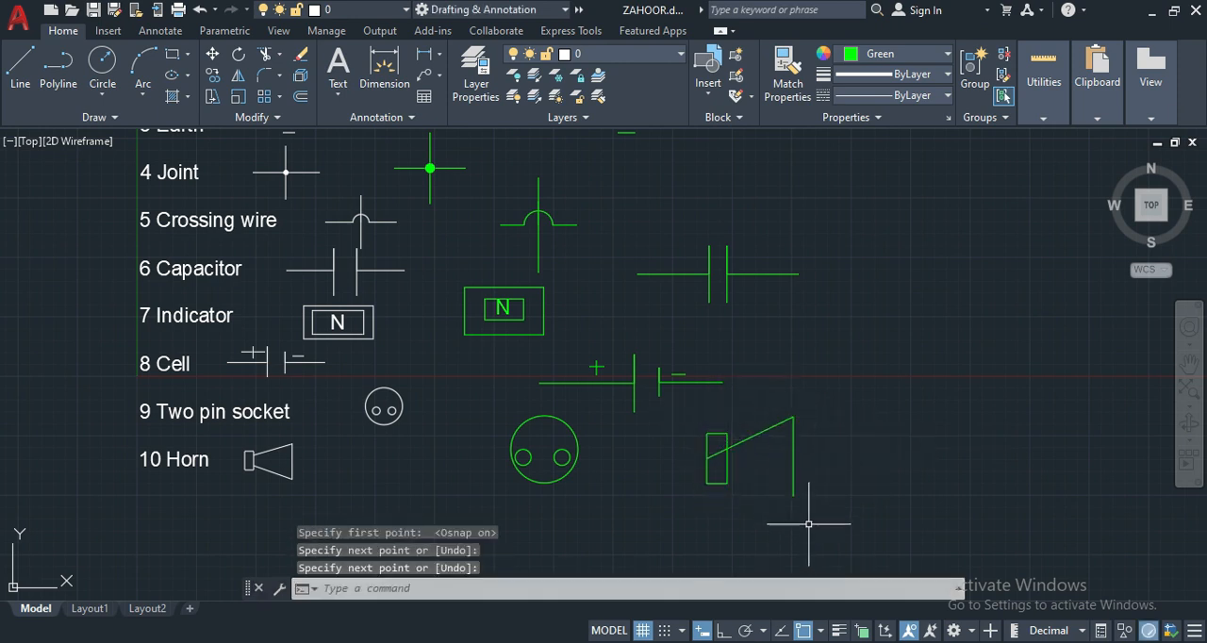
- Draw a line from the mouth line's lower end to a free point inside the rectangle, with object snap off for the end point
key(Return)
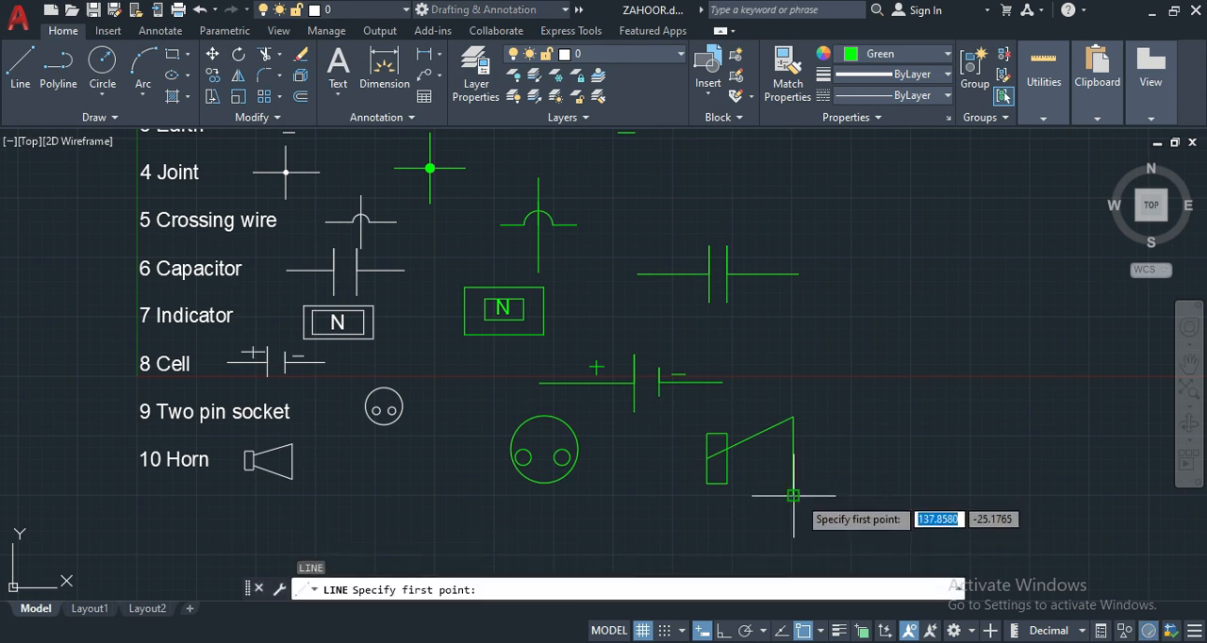
click(793, 483)
key(F3)
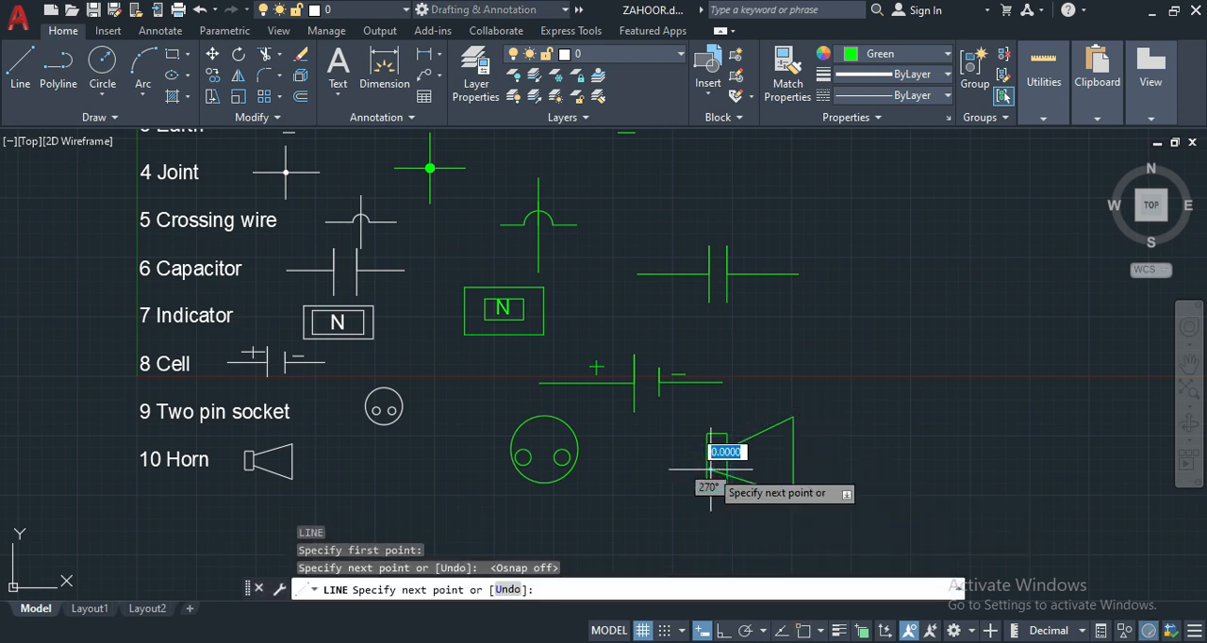
click(711, 469)
key(Return)
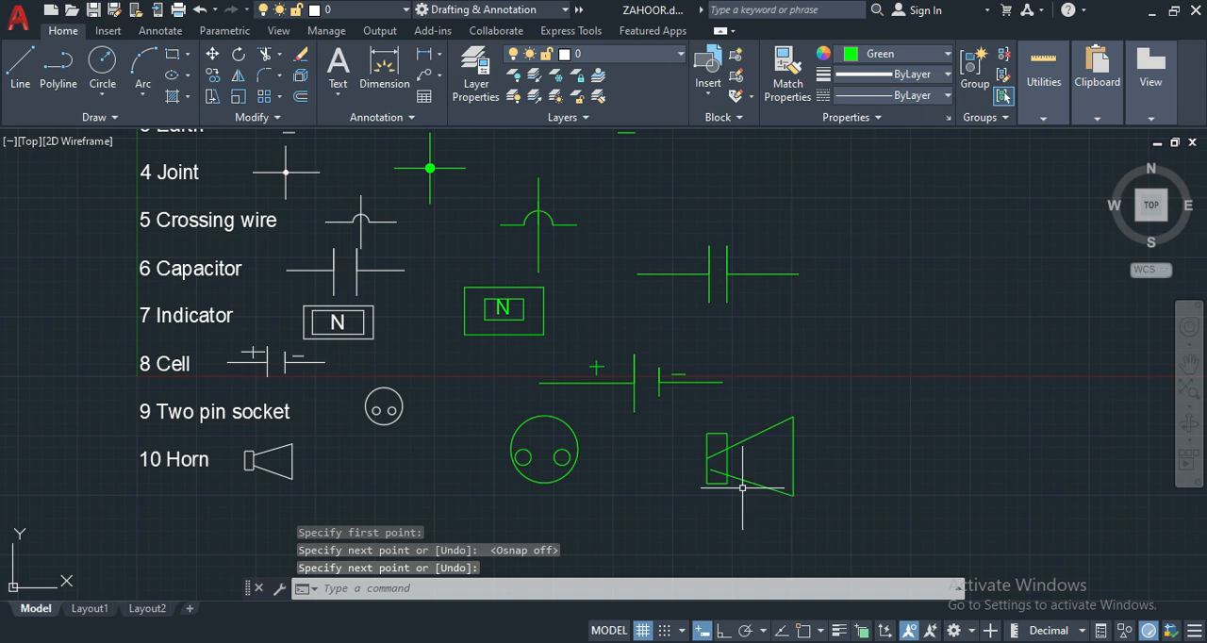
- Trim the parts of both slanted lines that lie inside the horn's rectangle
text(TR)
key(Return)
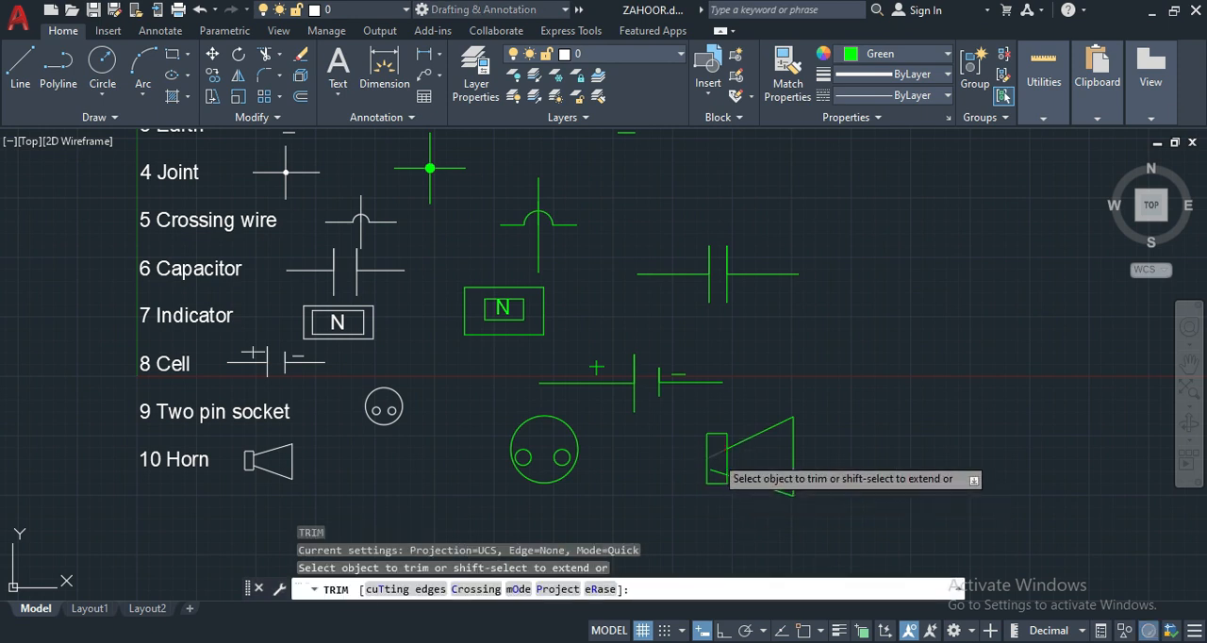
click(714, 467)
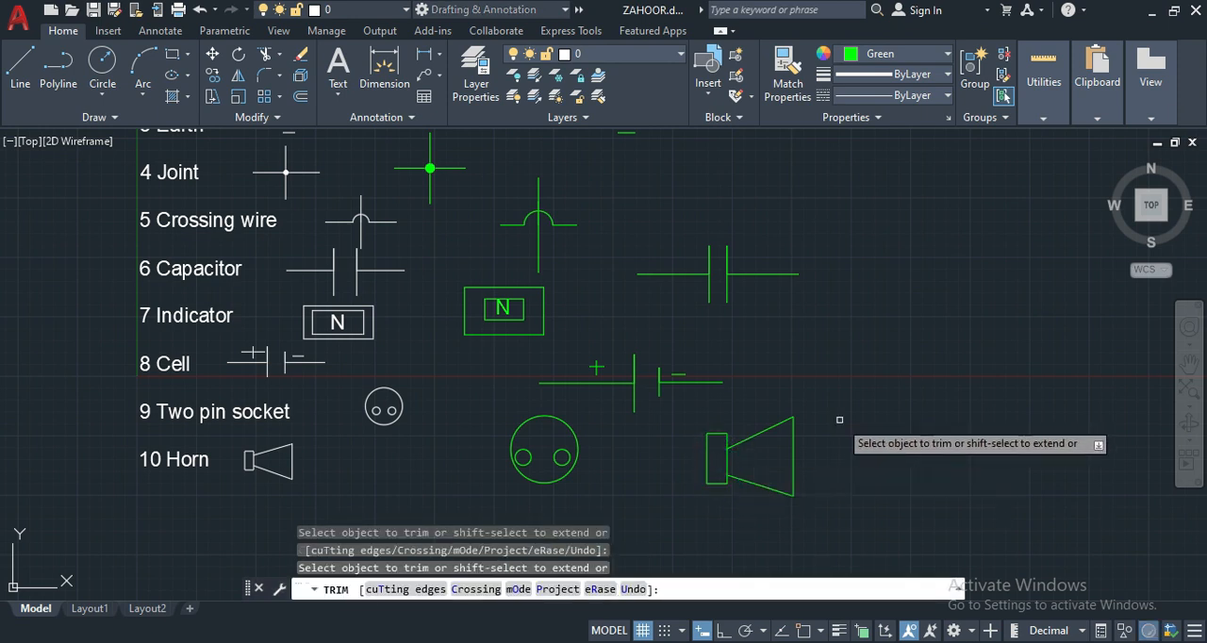
key(Return)
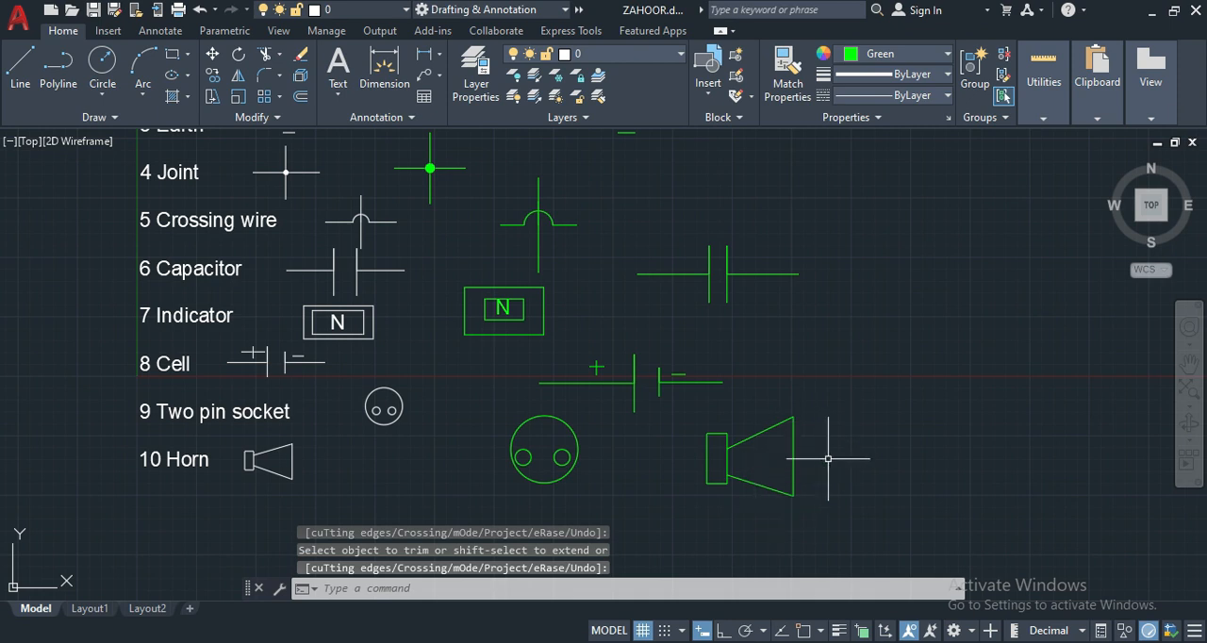